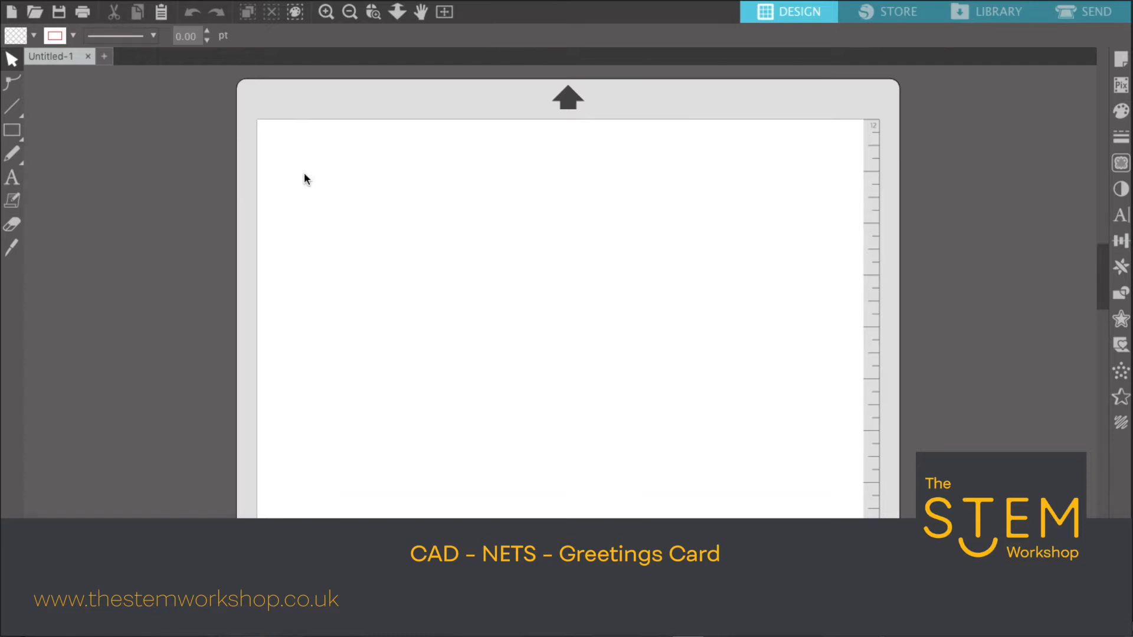
- Show the page grid with 10 mm spacing and enable snapping to the grid
left_click(1120, 64)
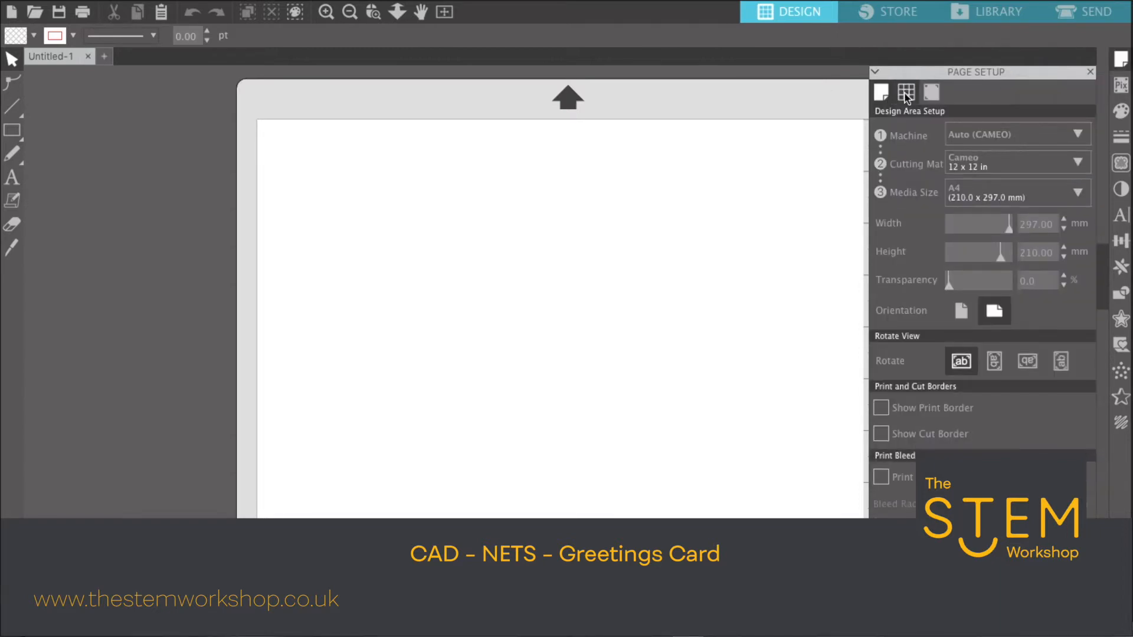
left_click(907, 93)
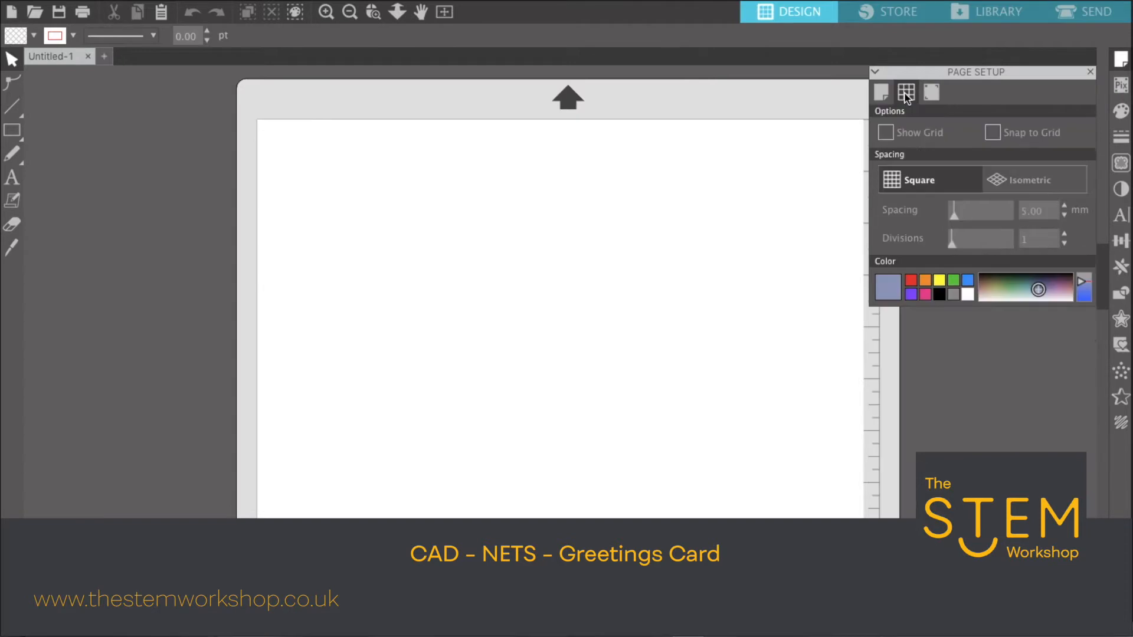
left_click(885, 132)
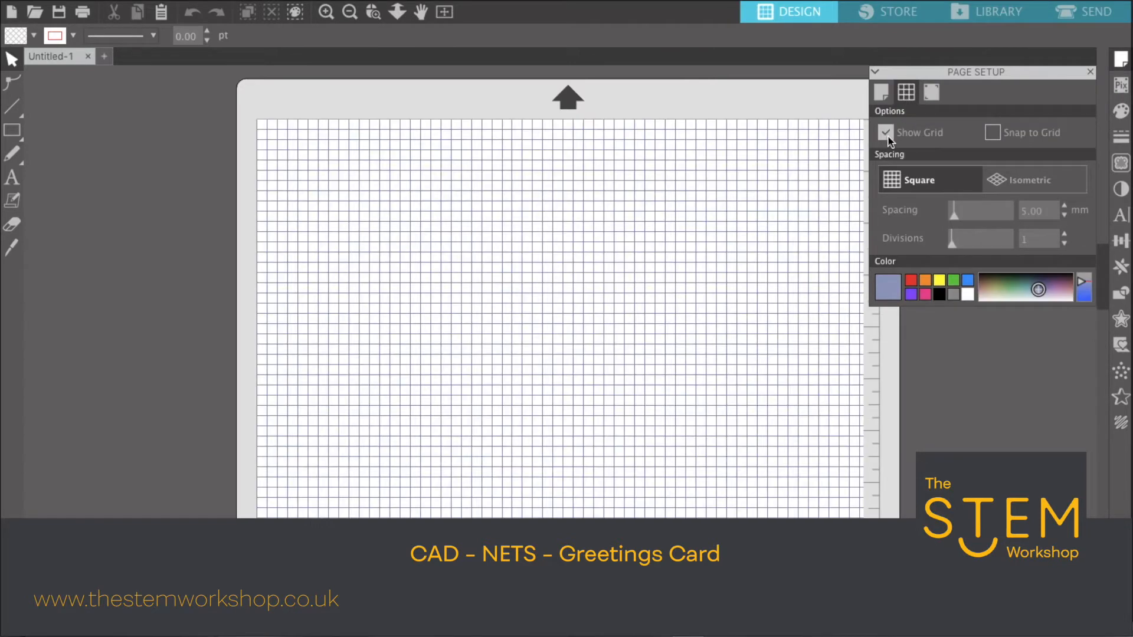
double_click(1027, 213)
type("10")
key("Return")
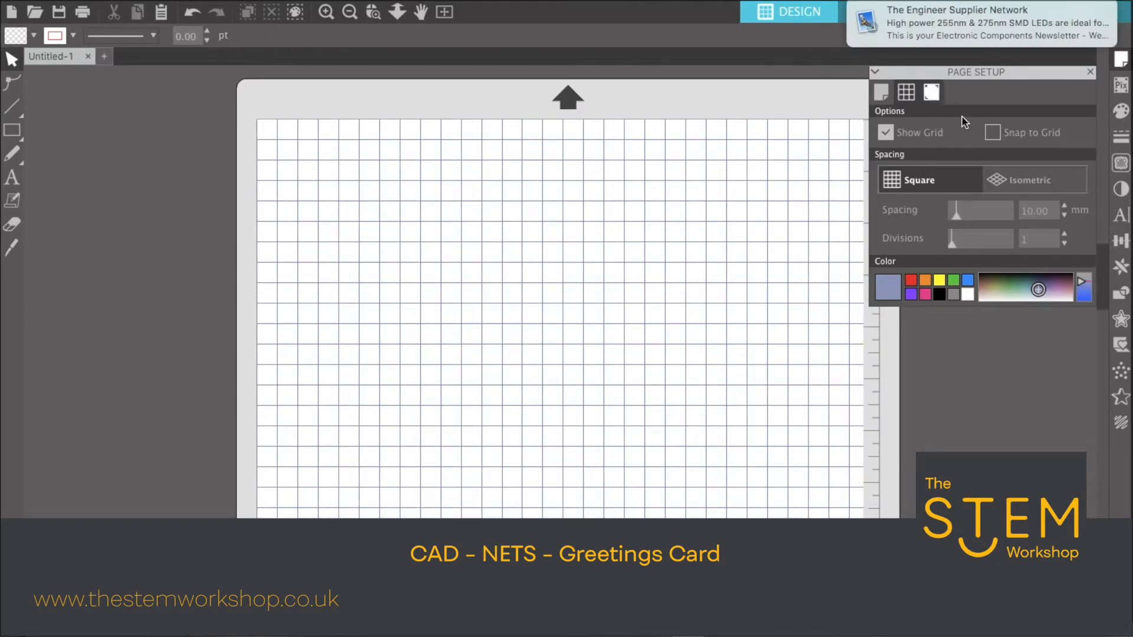
left_click(993, 134)
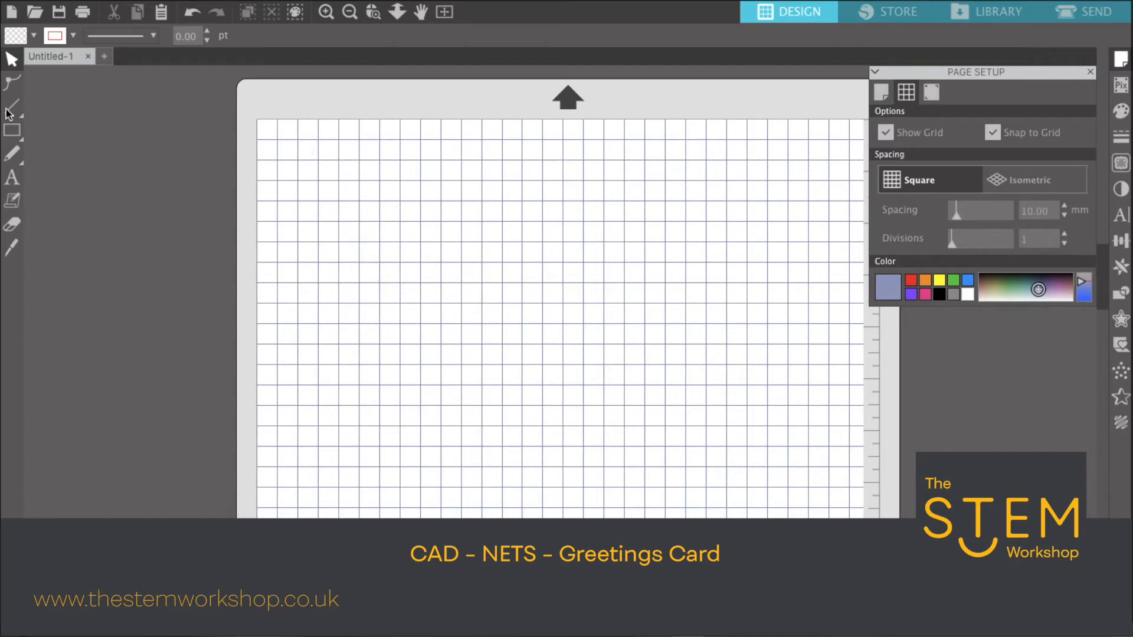
- Draw a 280 × 150 mm rectangle for the card outline, one grid square in from the page's upper-left corner
mouse_move(12, 132)
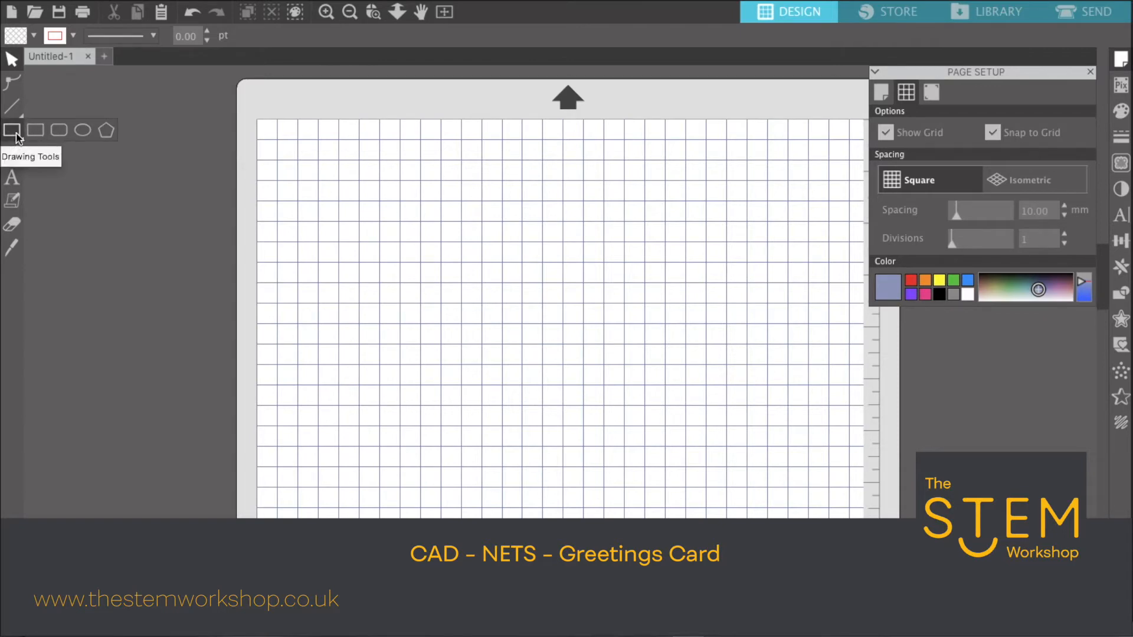
left_click(14, 134)
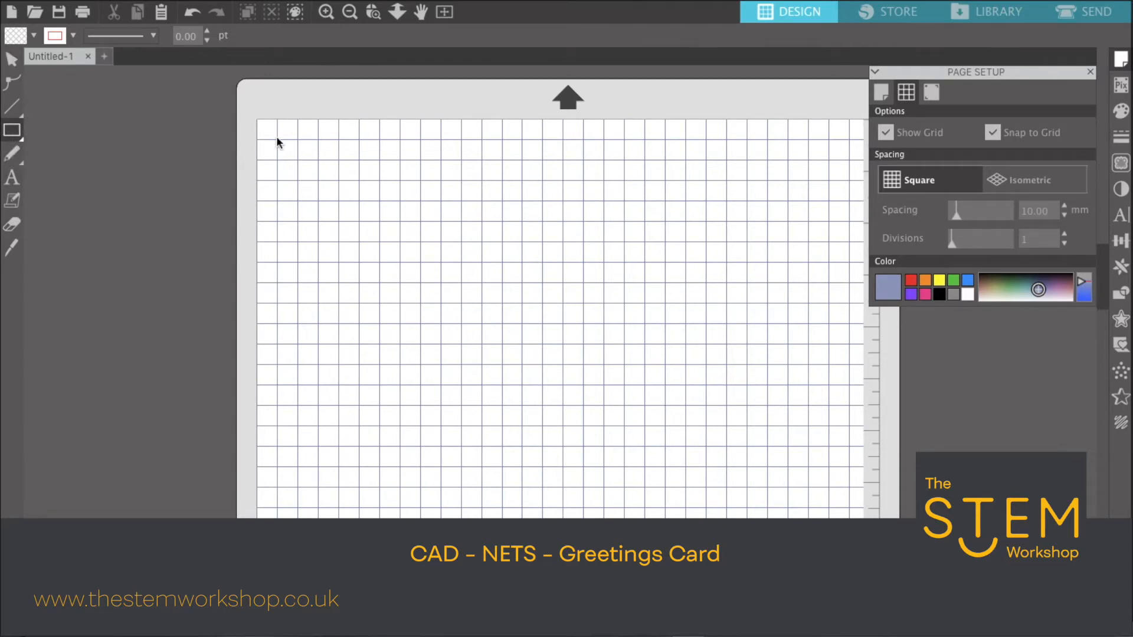
mouse_move(7, 137)
left_click_drag(277, 140, 843, 447)
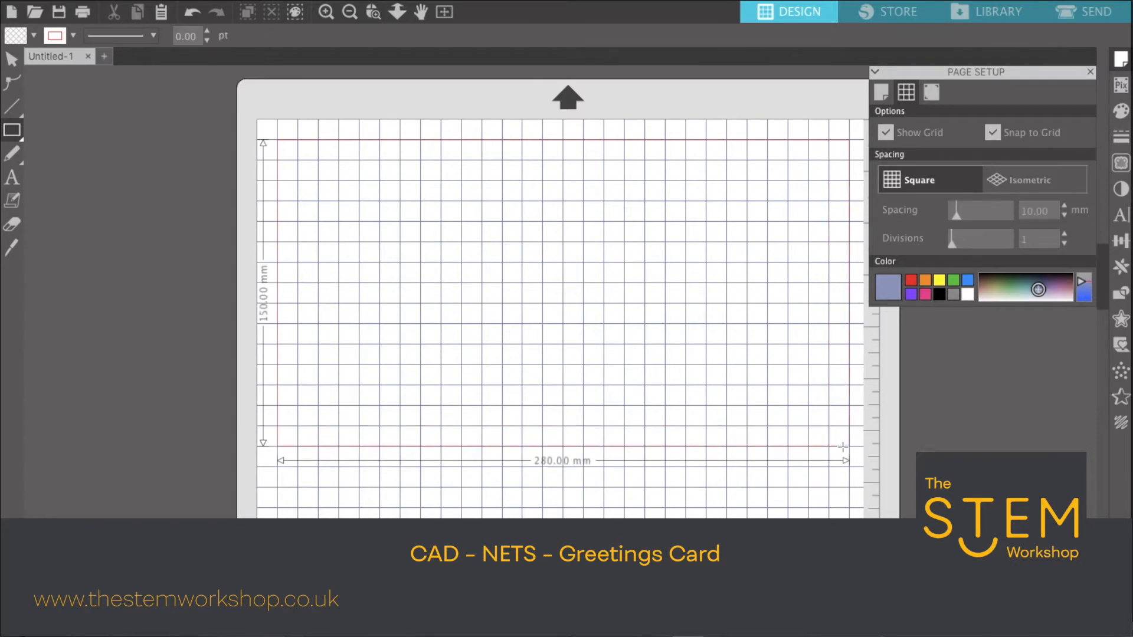
mouse_move(842, 447)
left_mouse_down()
mouse_move(735, 448)
mouse_move(845, 444)
left_mouse_up()
left_click_drag(845, 444, 845, 444)
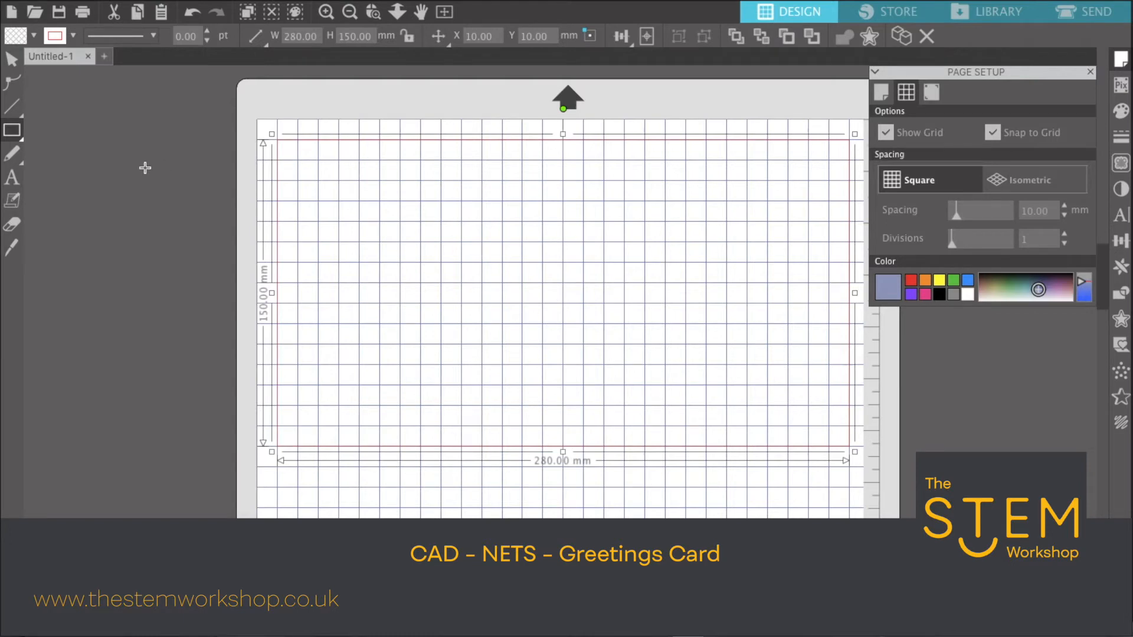
- Draw a vertical 150 mm fold line through the middle of the rectangle, from its upper to its lower edge
mouse_move(24, 115)
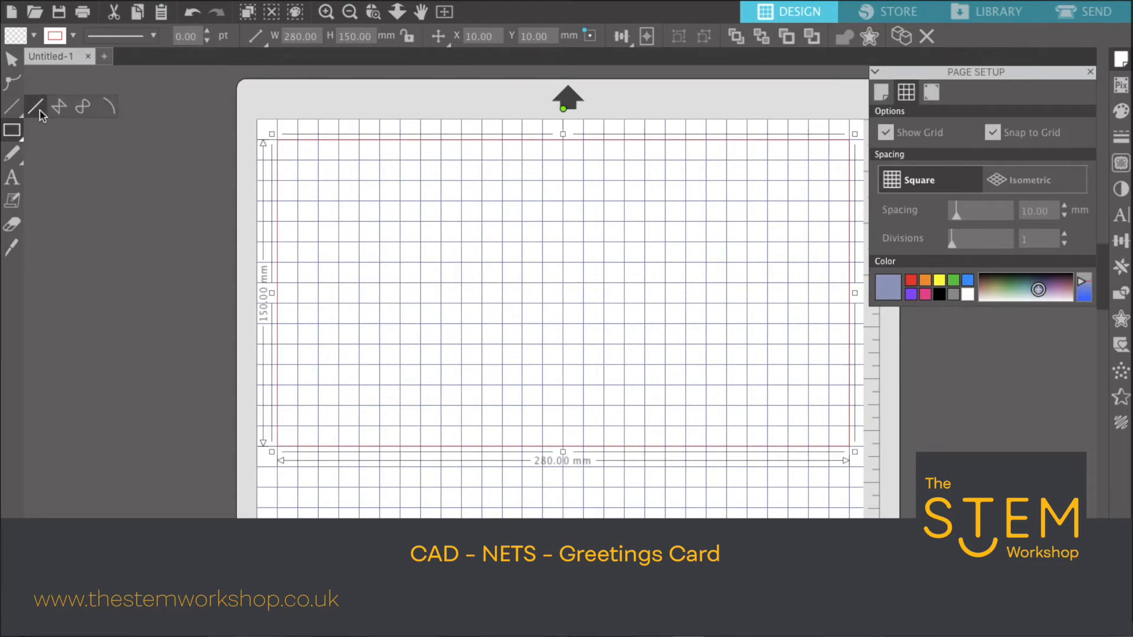
left_click(14, 108)
left_click(563, 140)
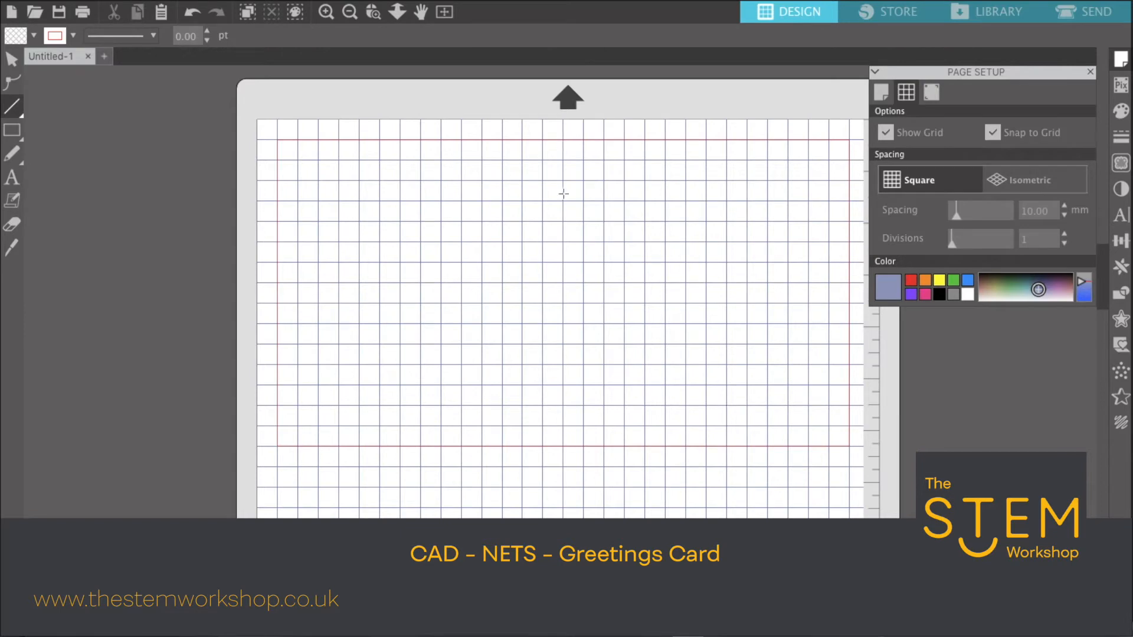
left_click(563, 449)
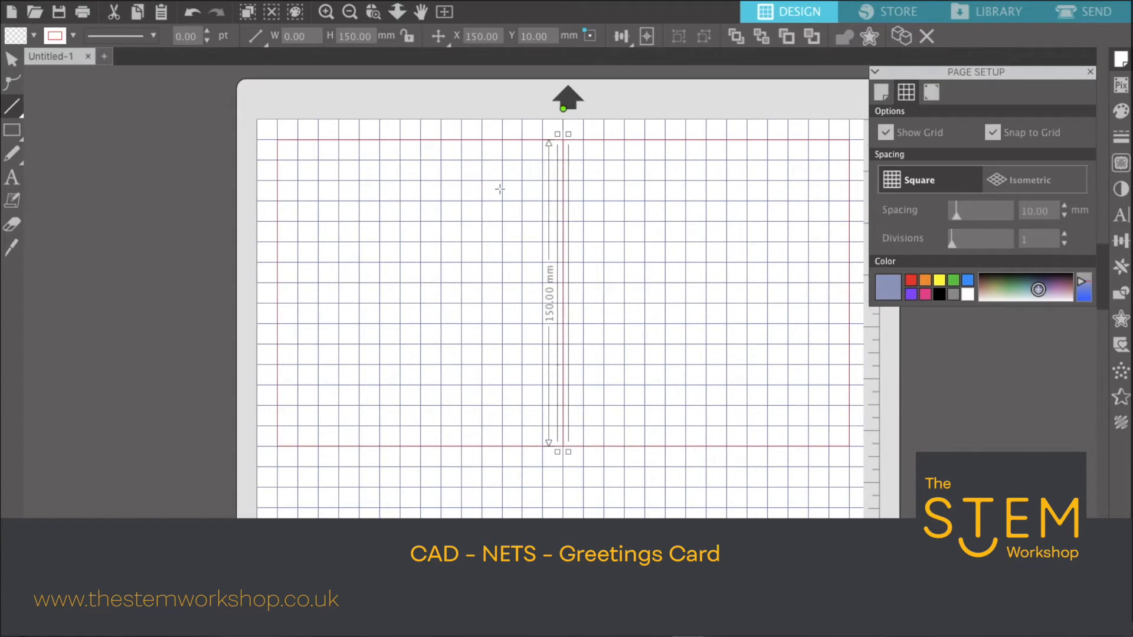
left_click(12, 62)
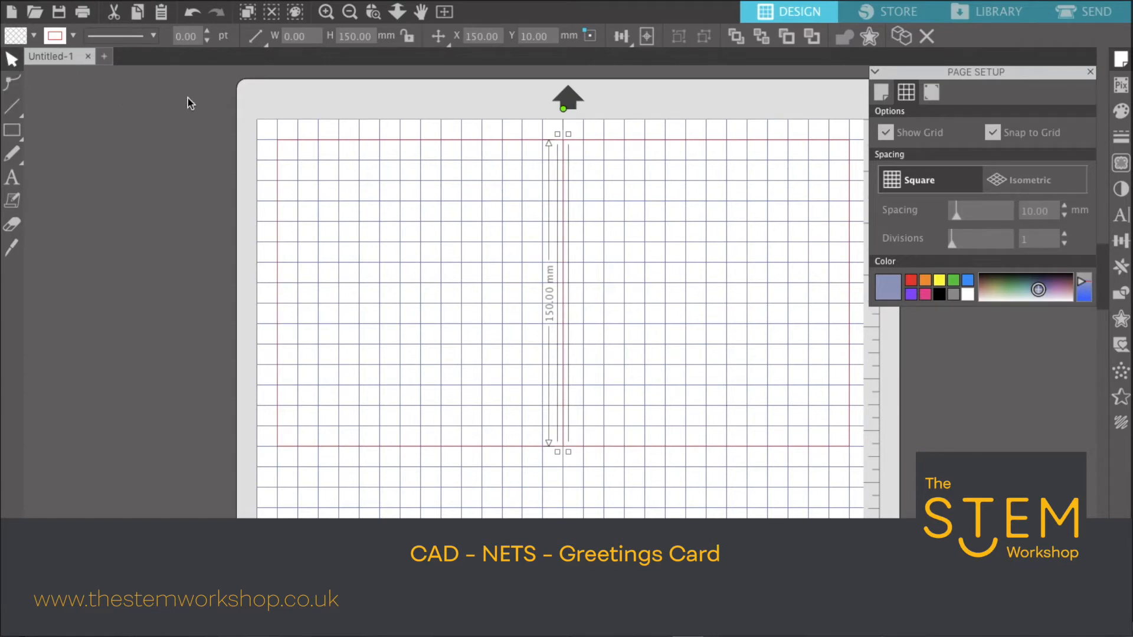
left_click(400, 141)
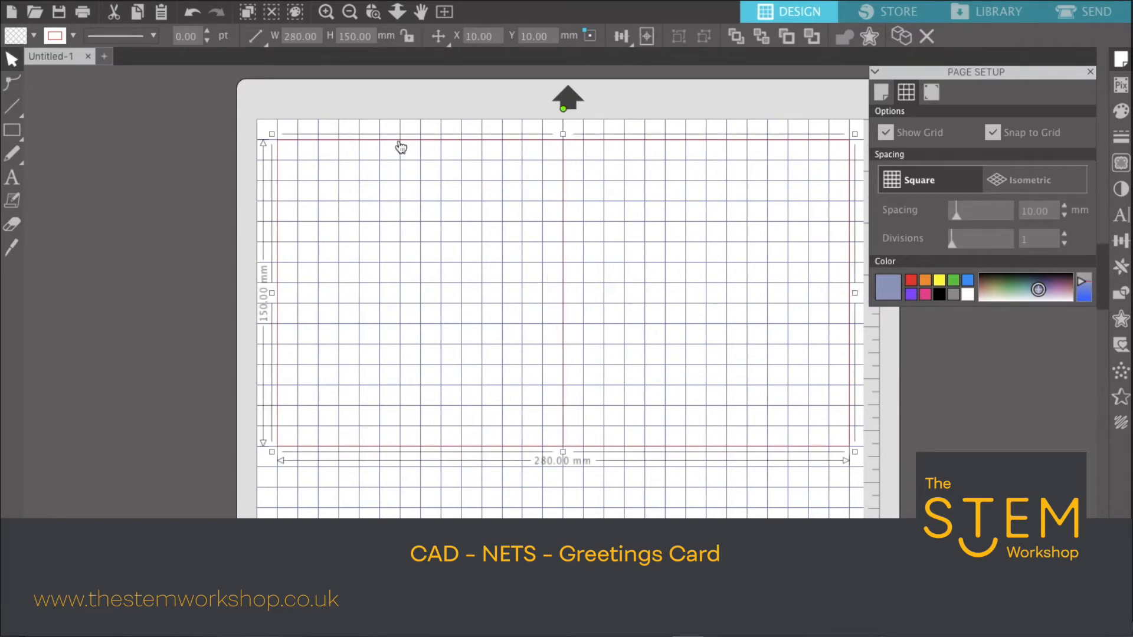
mouse_move(564, 162)
left_mouse_down()
mouse_move(541, 161)
mouse_move(558, 161)
left_mouse_up()
left_click(558, 160)
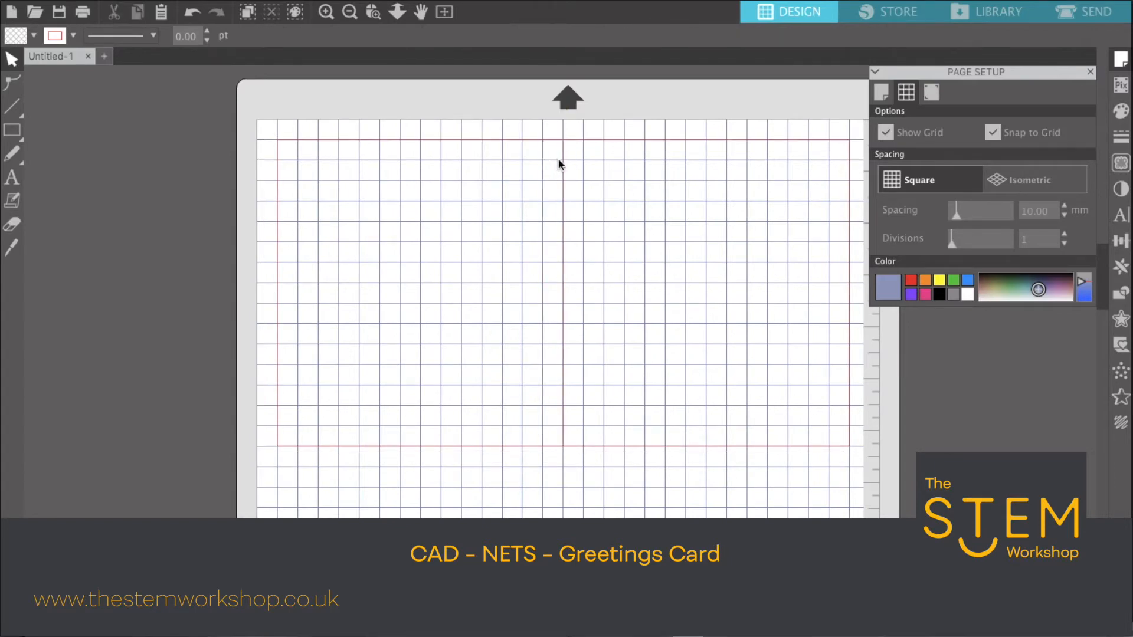
left_click(565, 167)
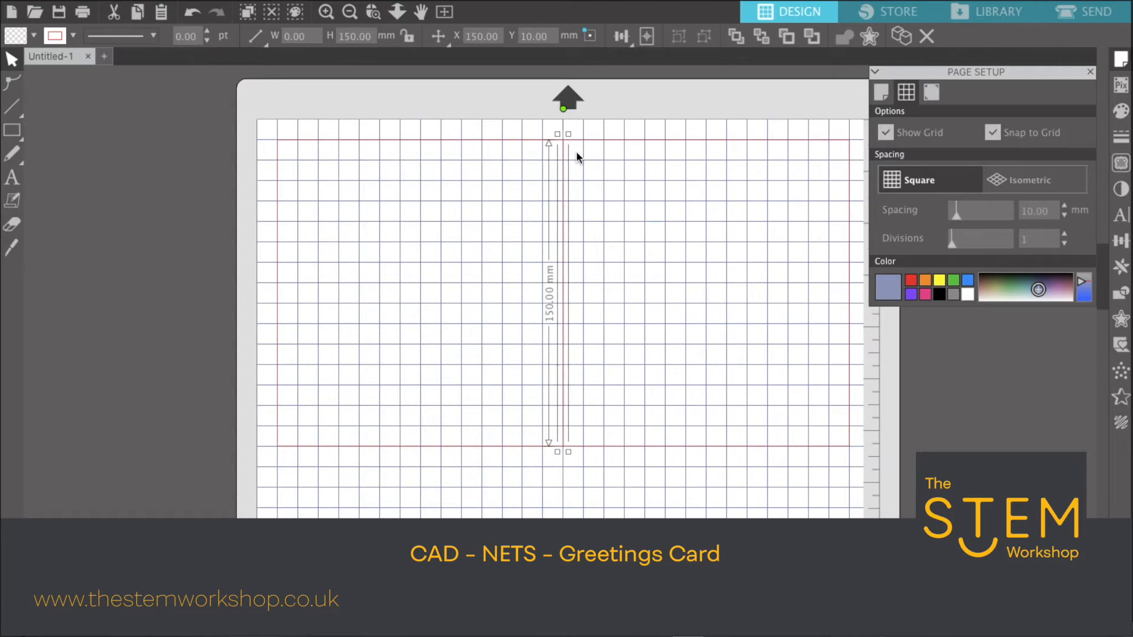
- Change the card outline rectangle's line colour to black
left_click(590, 137)
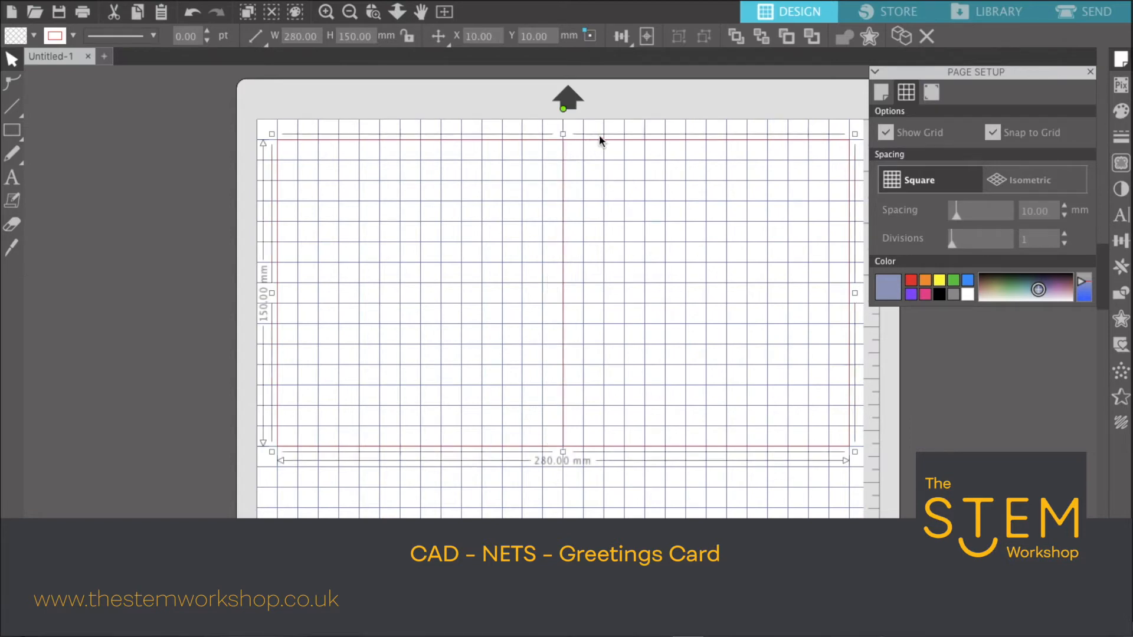
left_click(1126, 139)
left_click(906, 91)
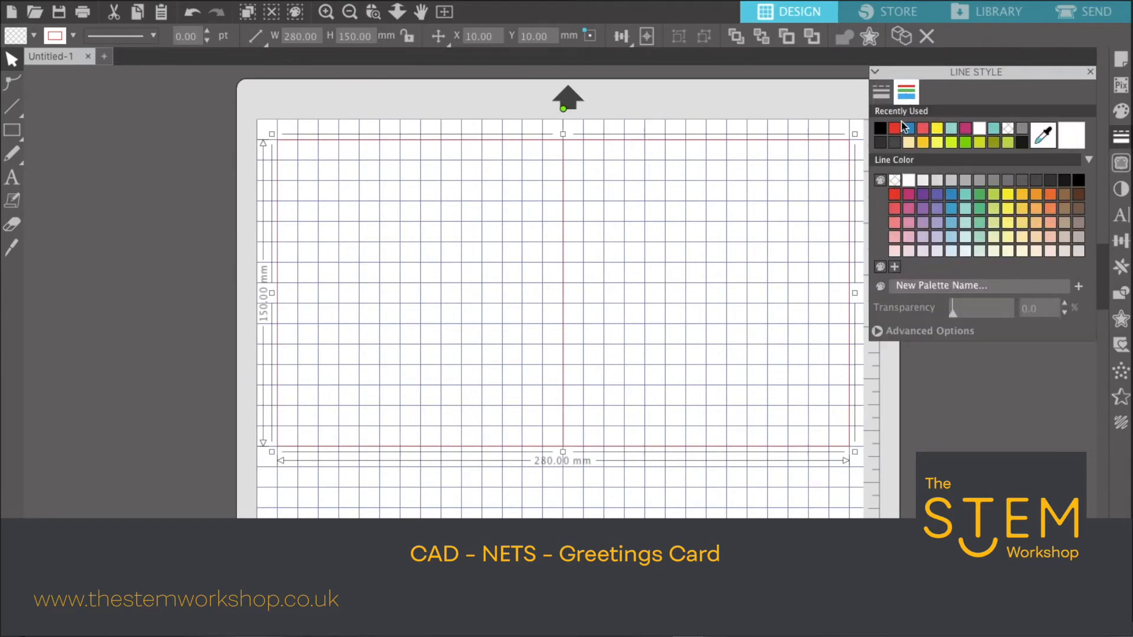
left_click(880, 128)
left_click(1090, 72)
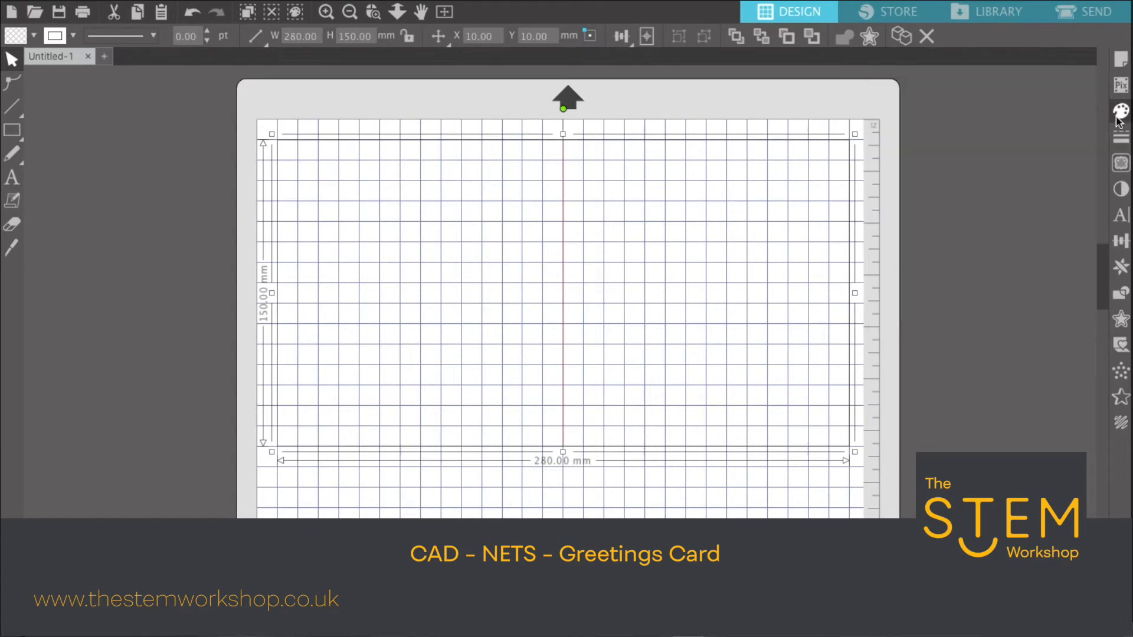
- Set the outline rectangle's line thickness to 1.50 pt
left_click(1122, 140)
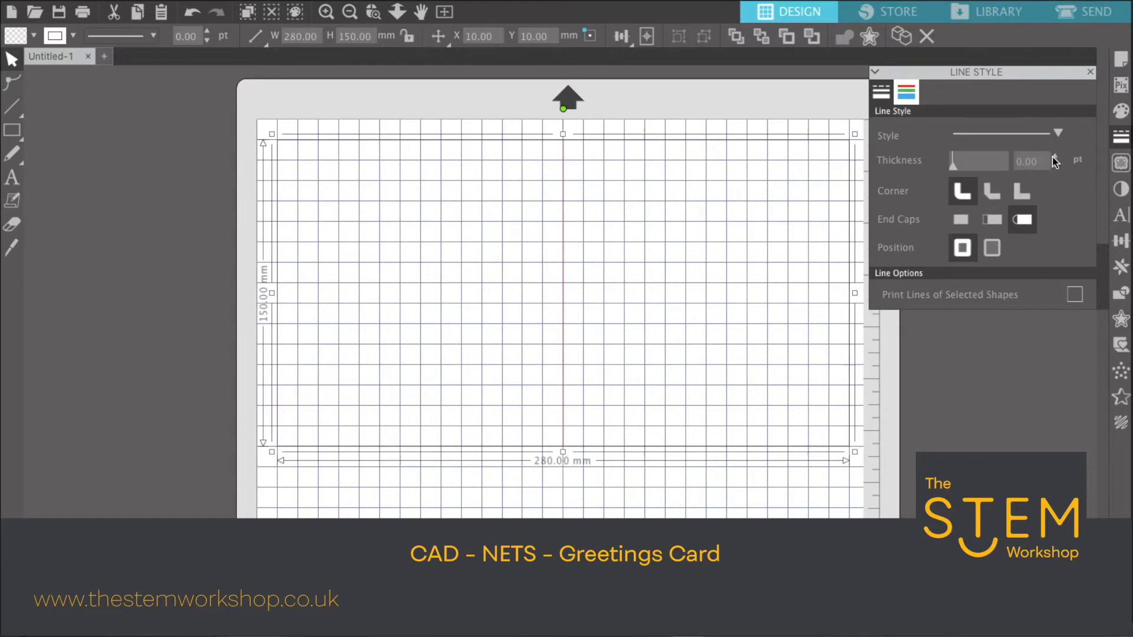
left_click(1055, 157)
left_click(1056, 158)
left_click(1058, 158)
left_click(1058, 158)
left_click(1058, 158)
left_click(1058, 158)
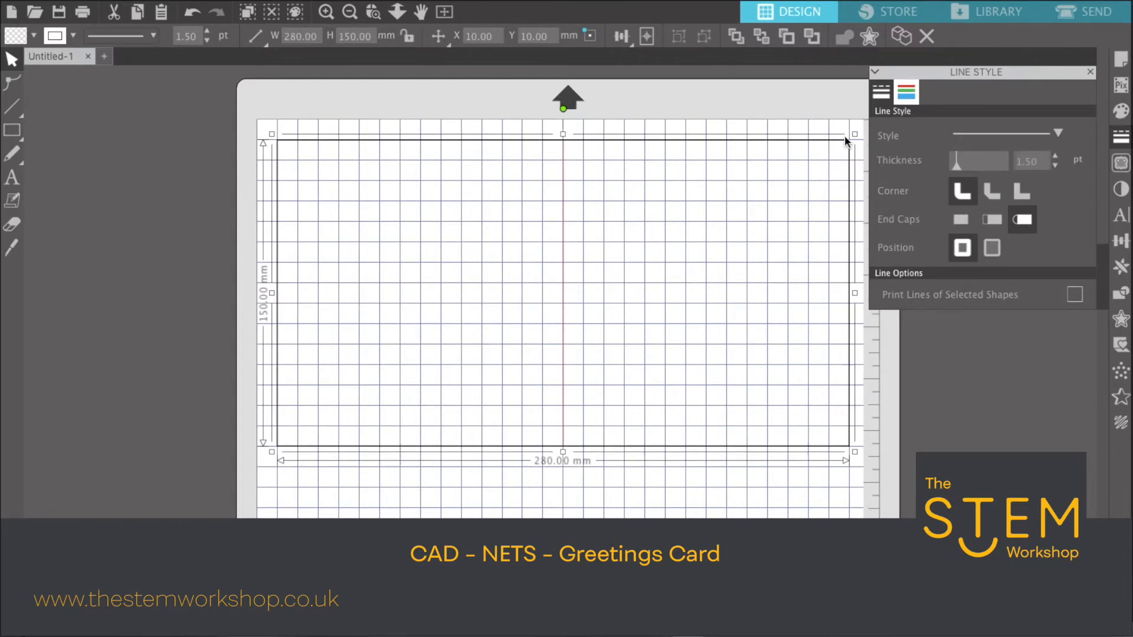
- Give the central fold line a medium-dash line style and colour it black
left_click(564, 154)
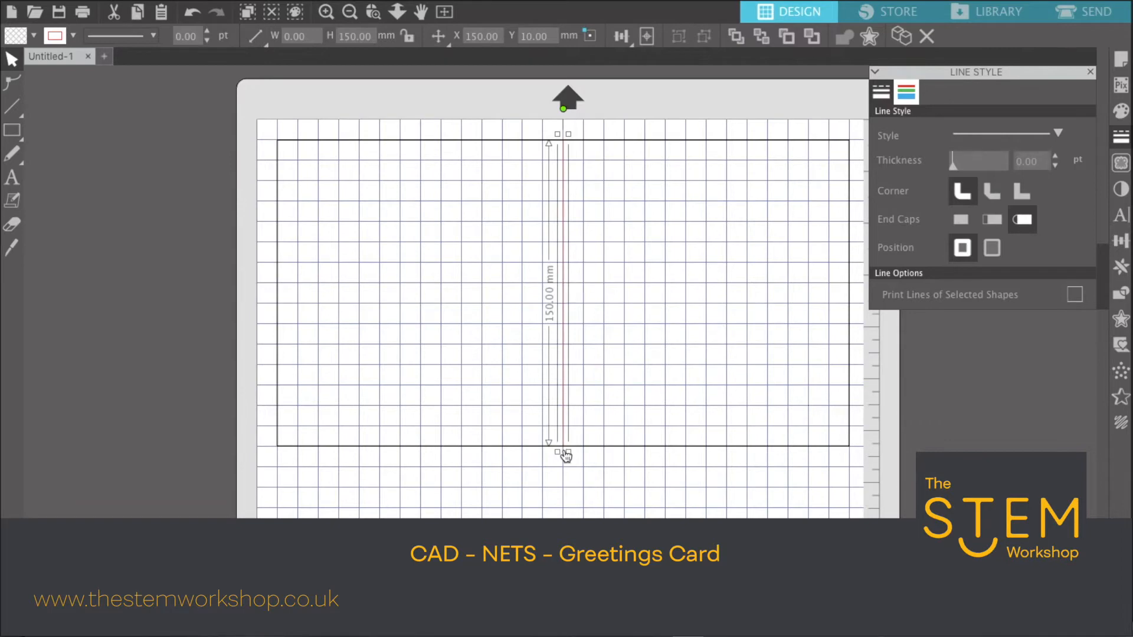
left_click(1058, 134)
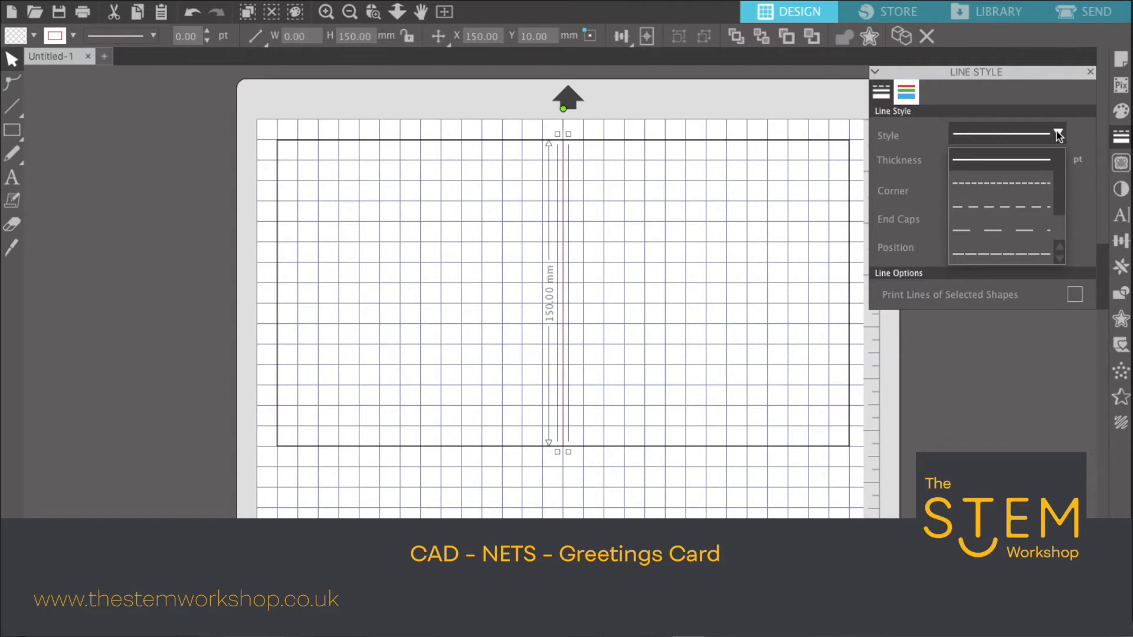
left_click(1038, 211)
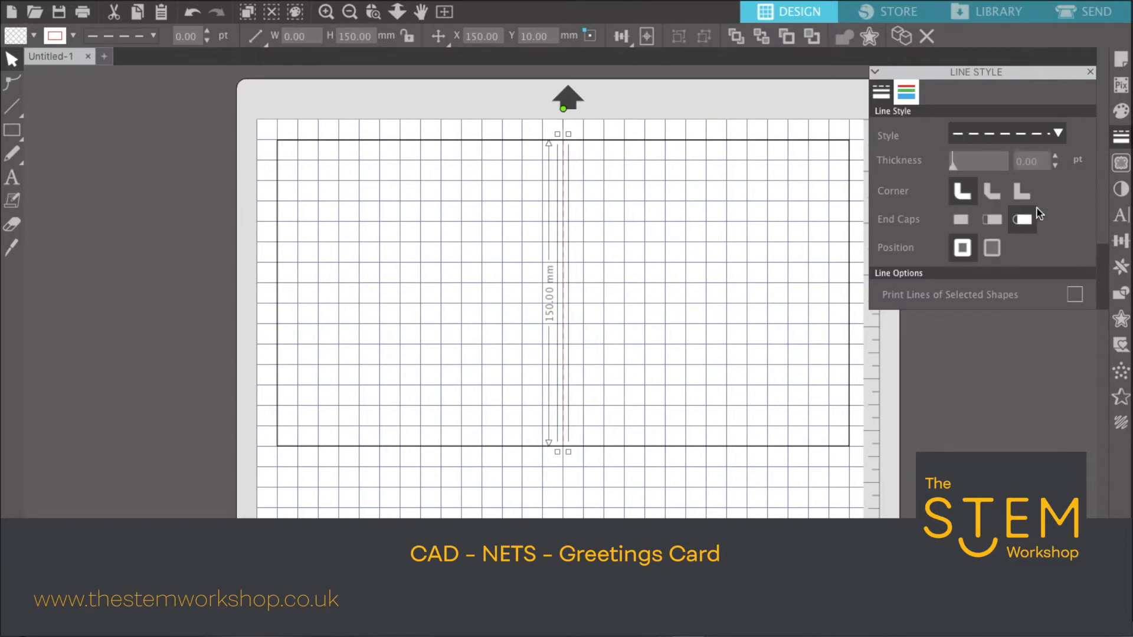
left_click(911, 96)
left_click(881, 128)
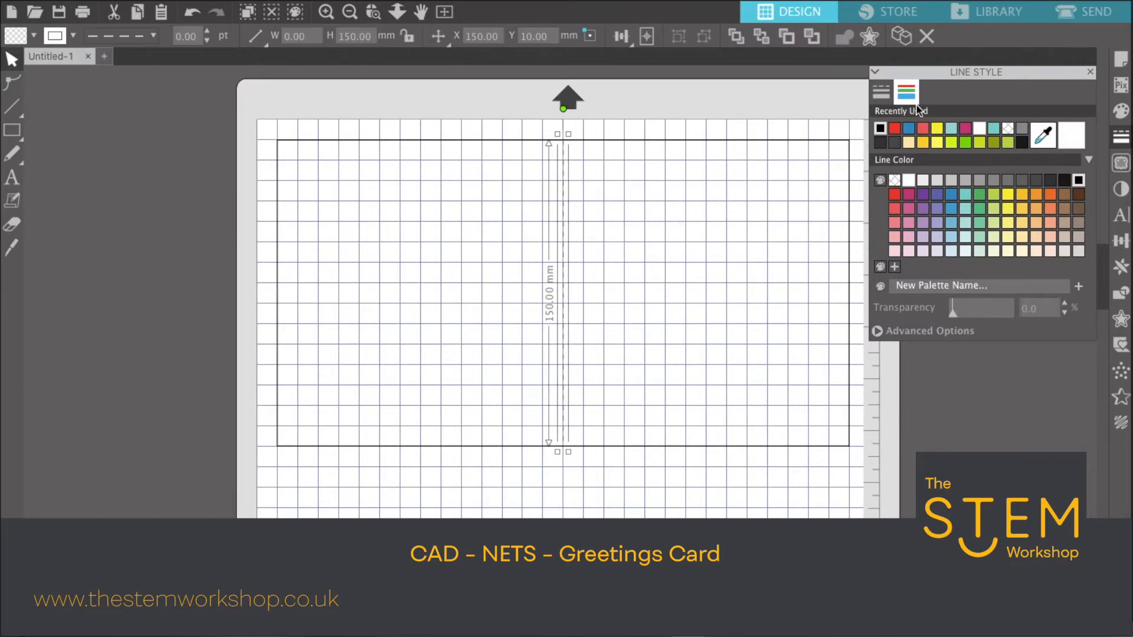
- Set the dashed fold line's thickness to 1.50 pt, then deselect it and close the line style settings
left_click(886, 94)
left_click(1055, 157)
left_click(1055, 157)
left_click(1055, 157)
left_click(1055, 156)
left_click(1056, 156)
left_click(1055, 157)
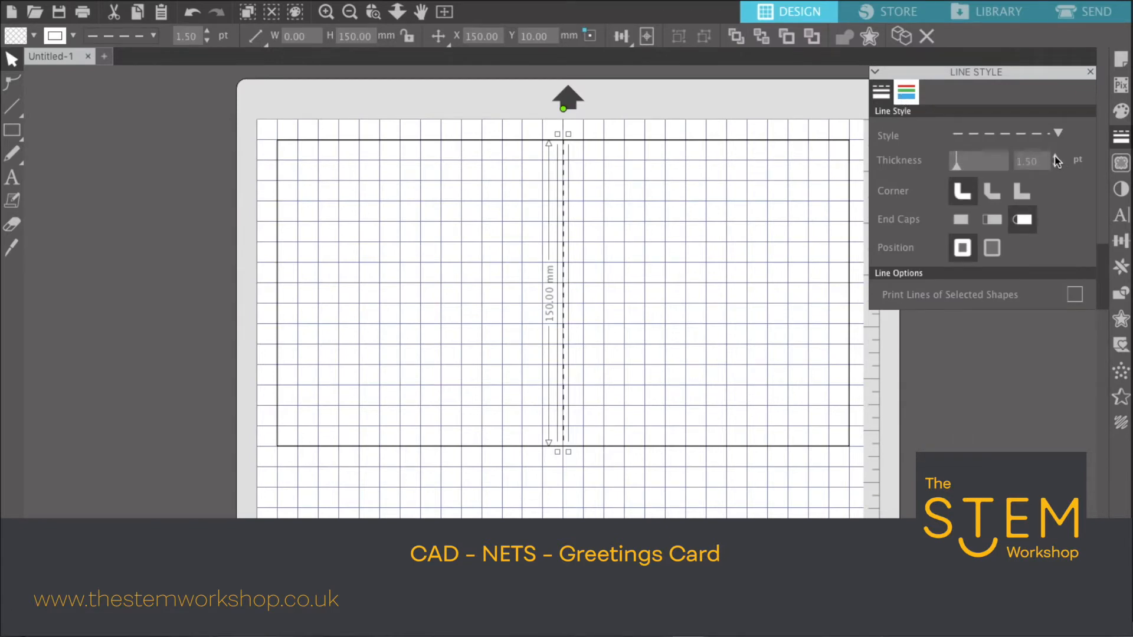
left_click(641, 328)
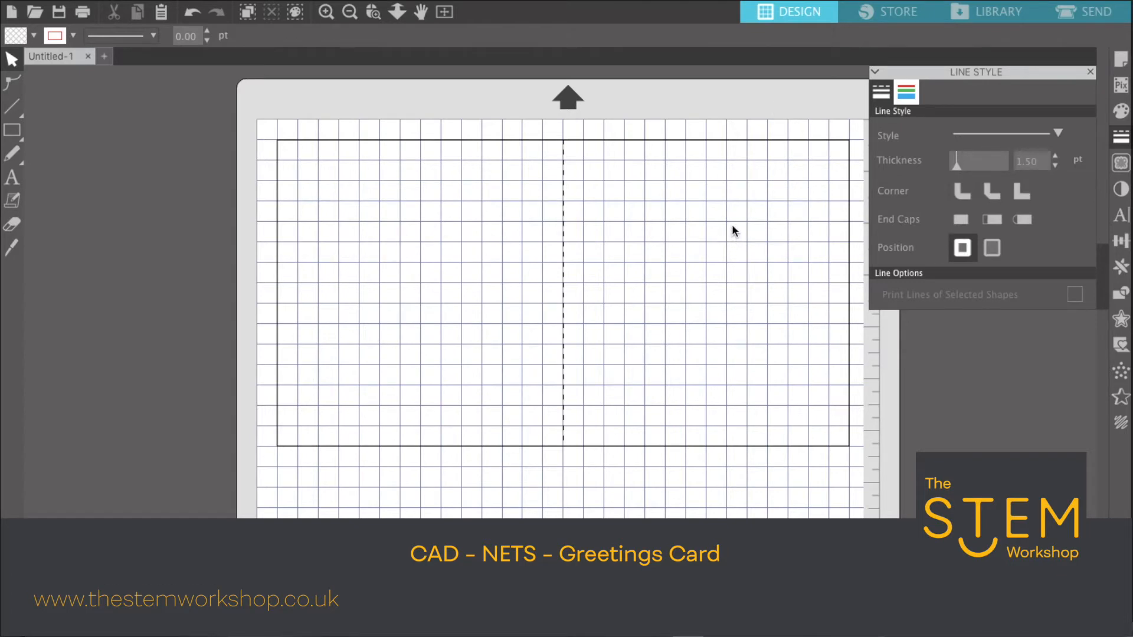
left_click(1089, 72)
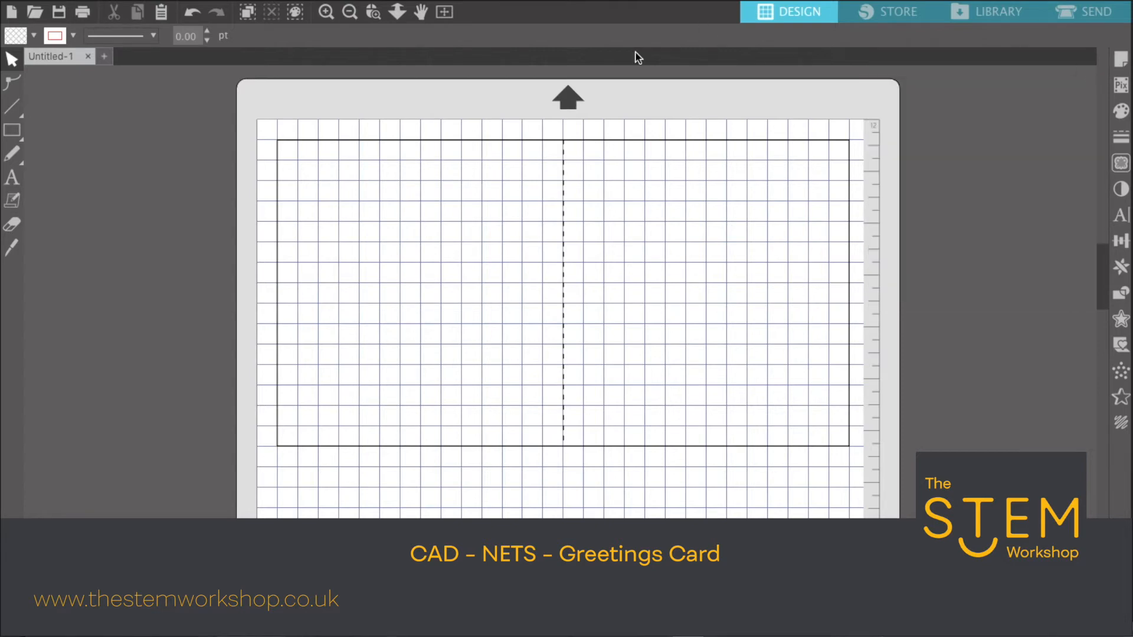
- Draw an ellipse 50 mm wide and 60 mm high on the card's right half, and a 30 mm circle overlapping its upper right
mouse_move(8, 140)
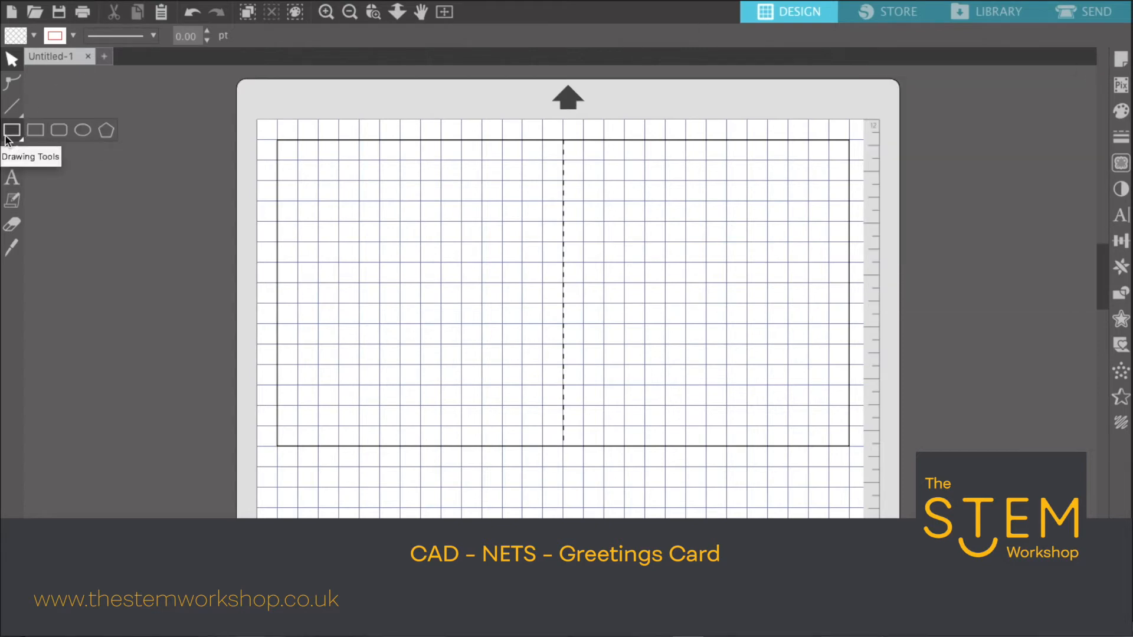
left_click(81, 131)
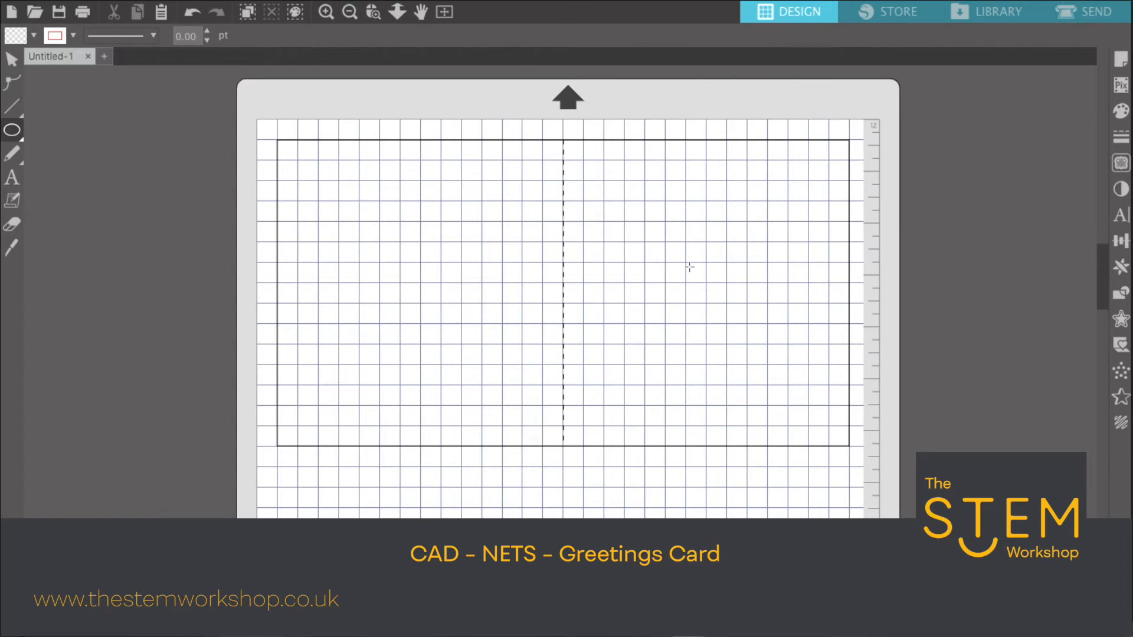
left_click_drag(665, 262, 778, 379)
left_click_drag(782, 380, 777, 380)
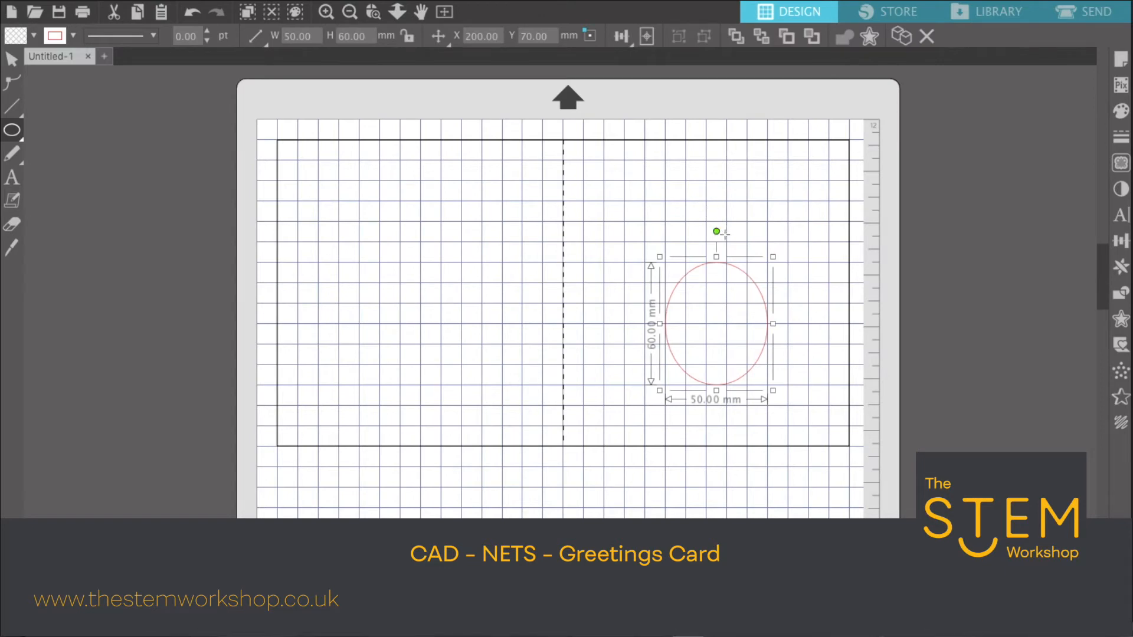
left_click_drag(727, 242, 785, 295)
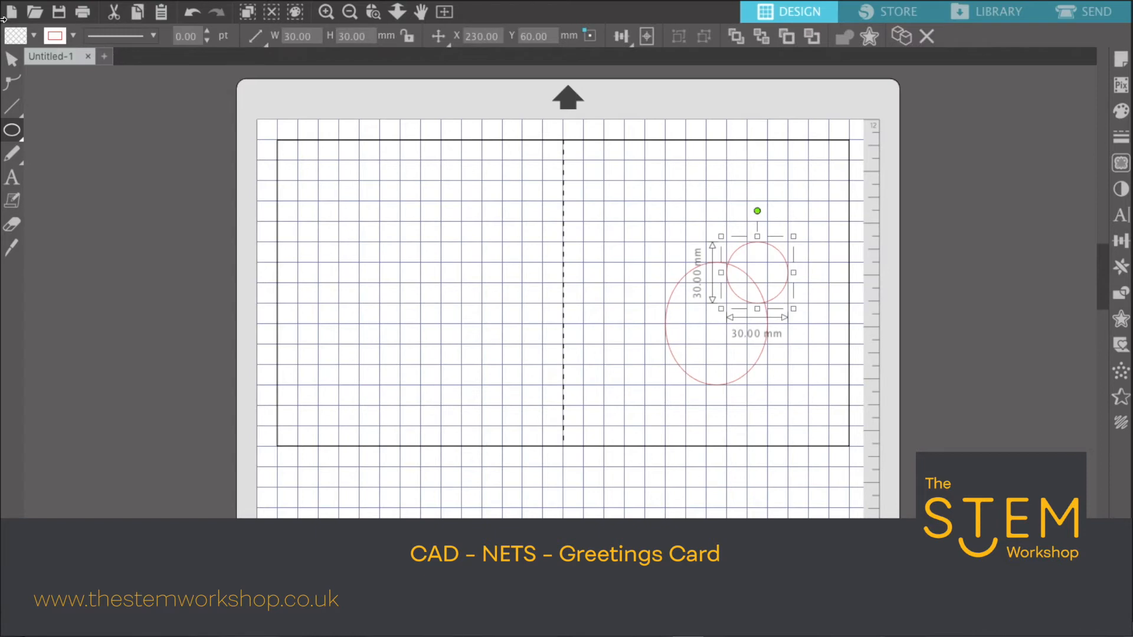
- Move the circle over the top of the ellipse and enlarge it to about 35 mm in diameter
left_click(11, 60)
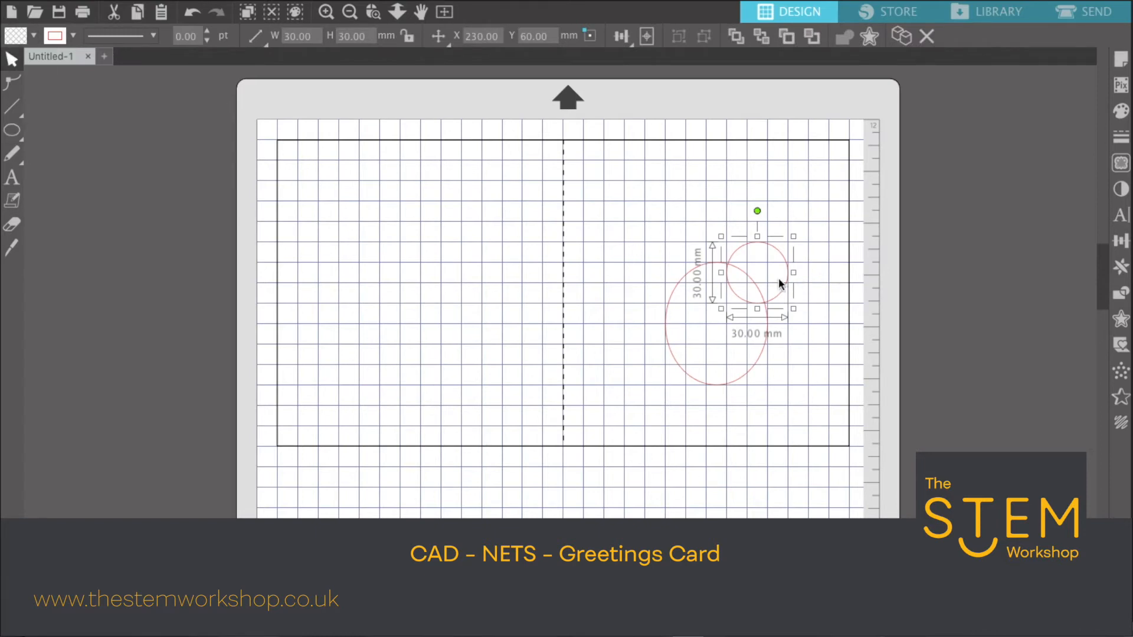
left_click_drag(787, 285, 748, 222)
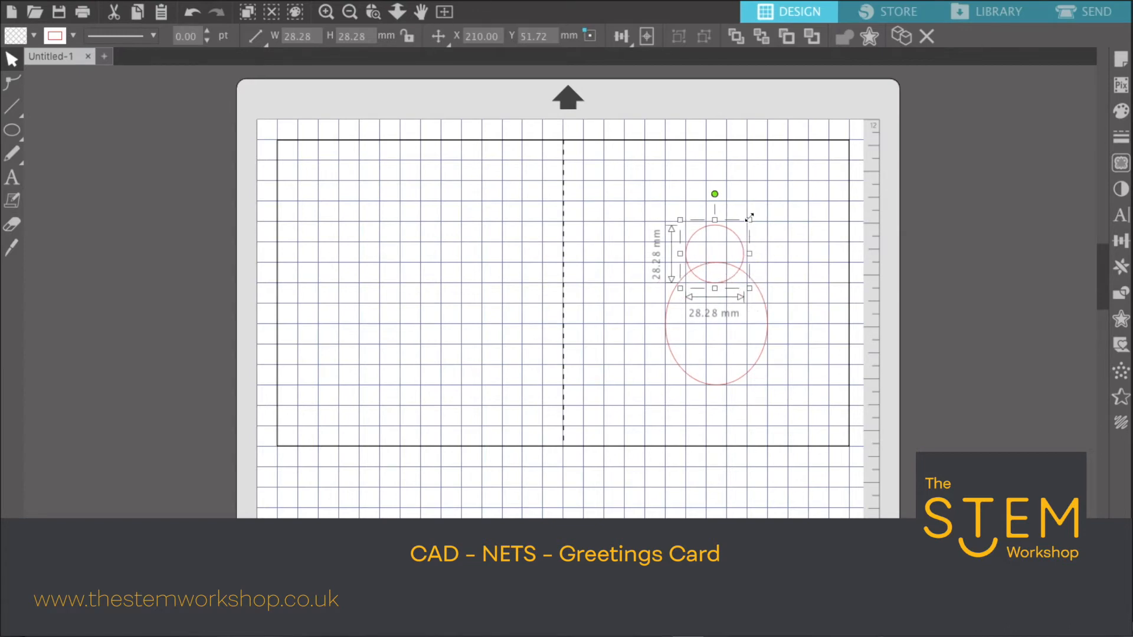
left_click_drag(750, 220, 764, 216)
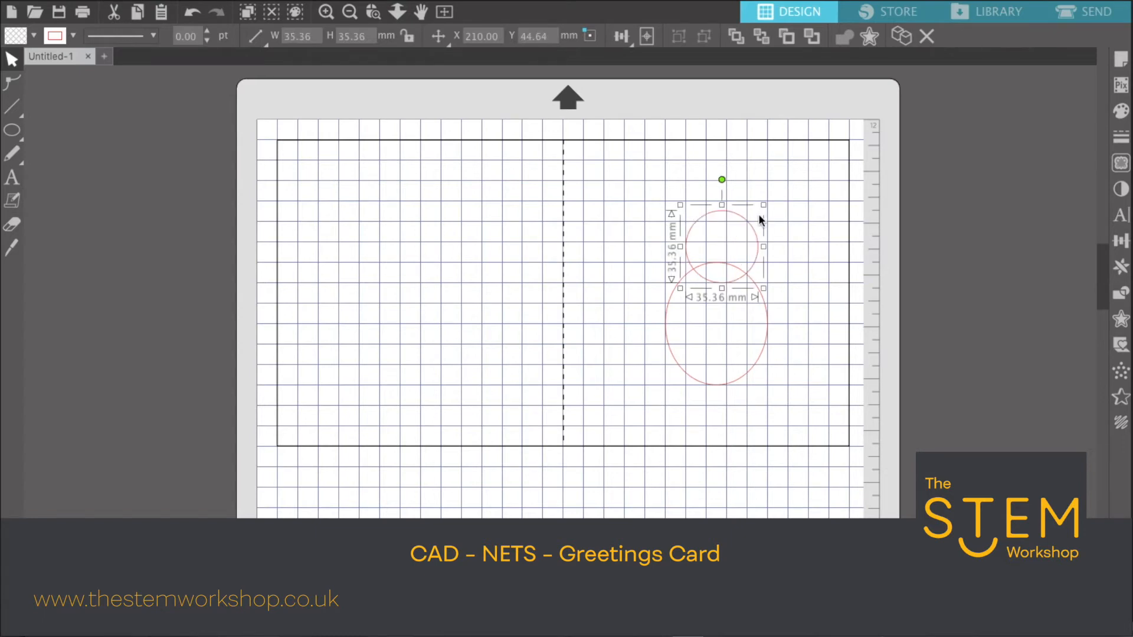
- Turn off Snap to Grid, then shrink the upper circle to about 31.5 mm and centre it over the top of the ellipse
left_click(1120, 64)
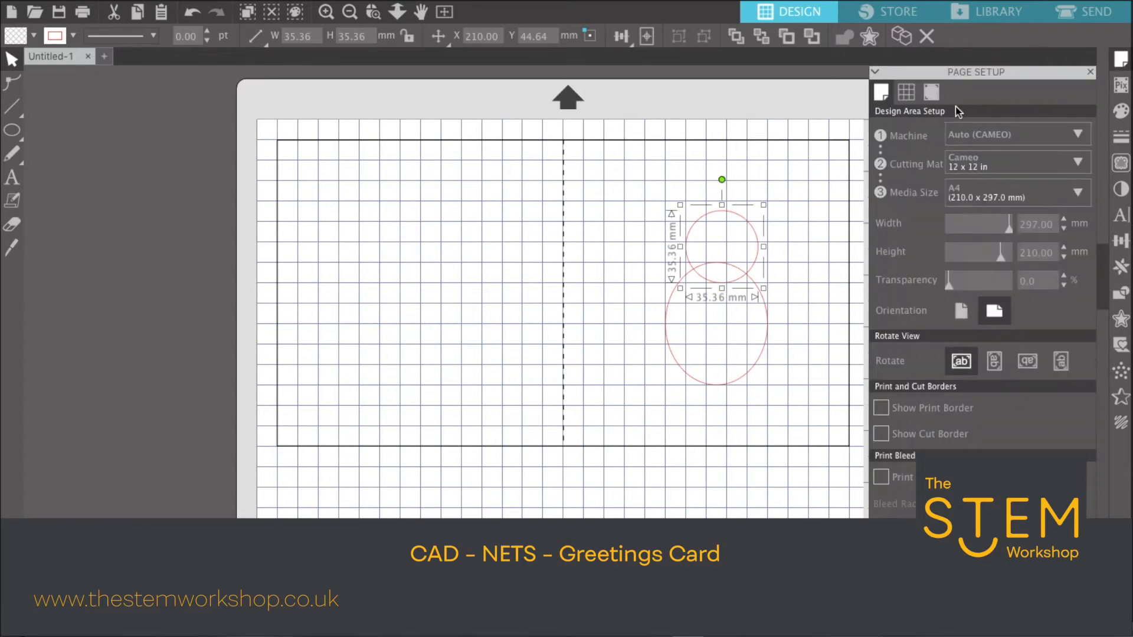
left_click(909, 93)
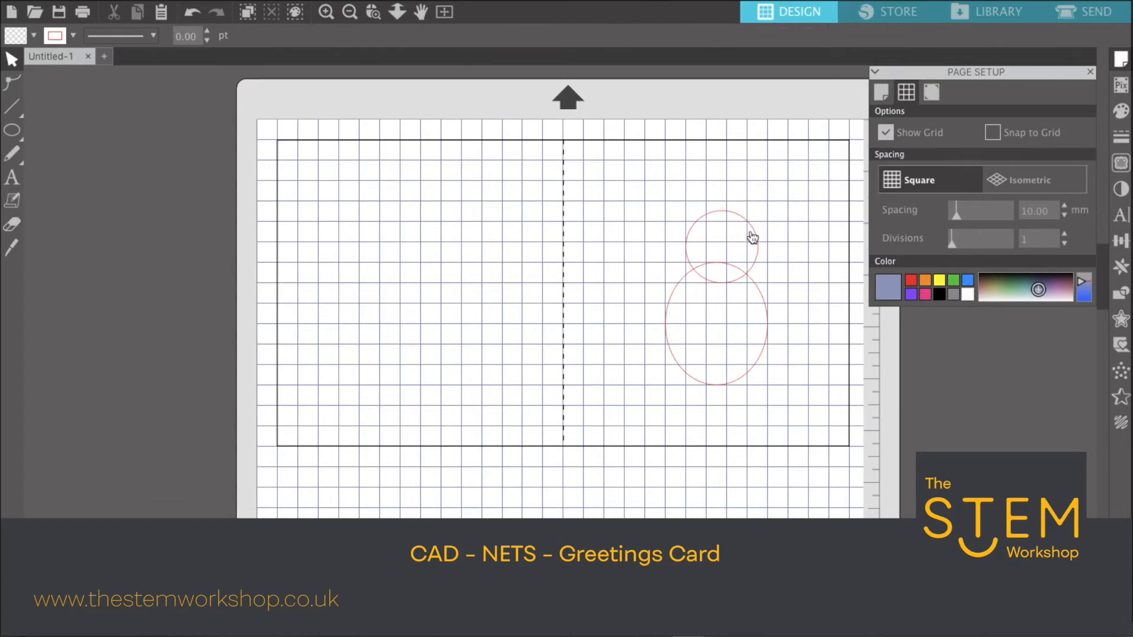
left_click_drag(763, 205, 746, 240)
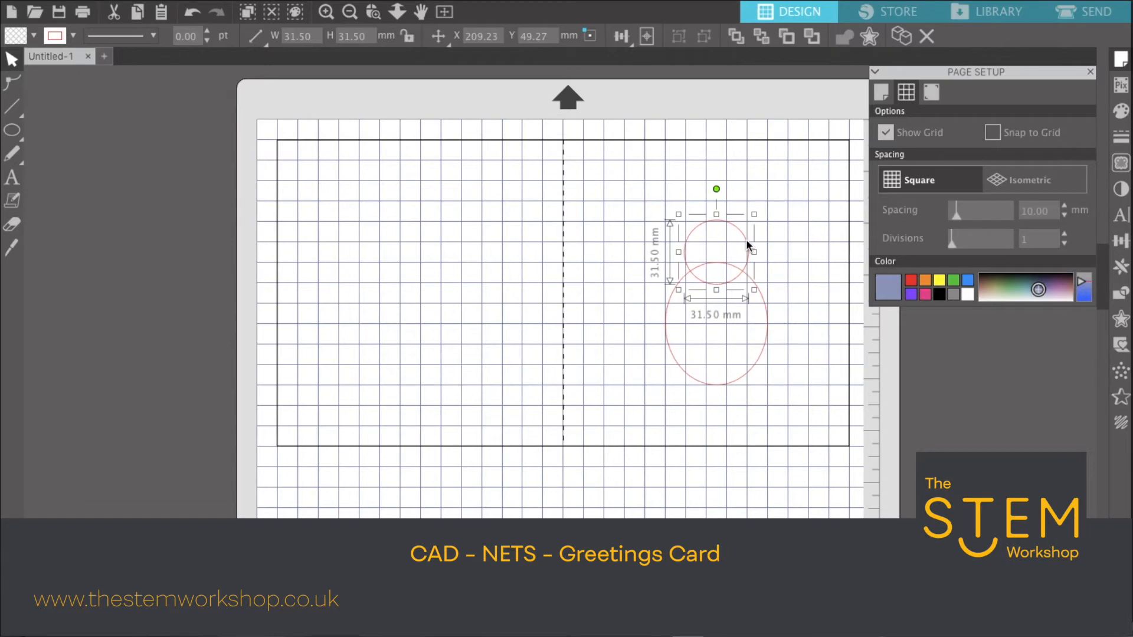
left_click(783, 317)
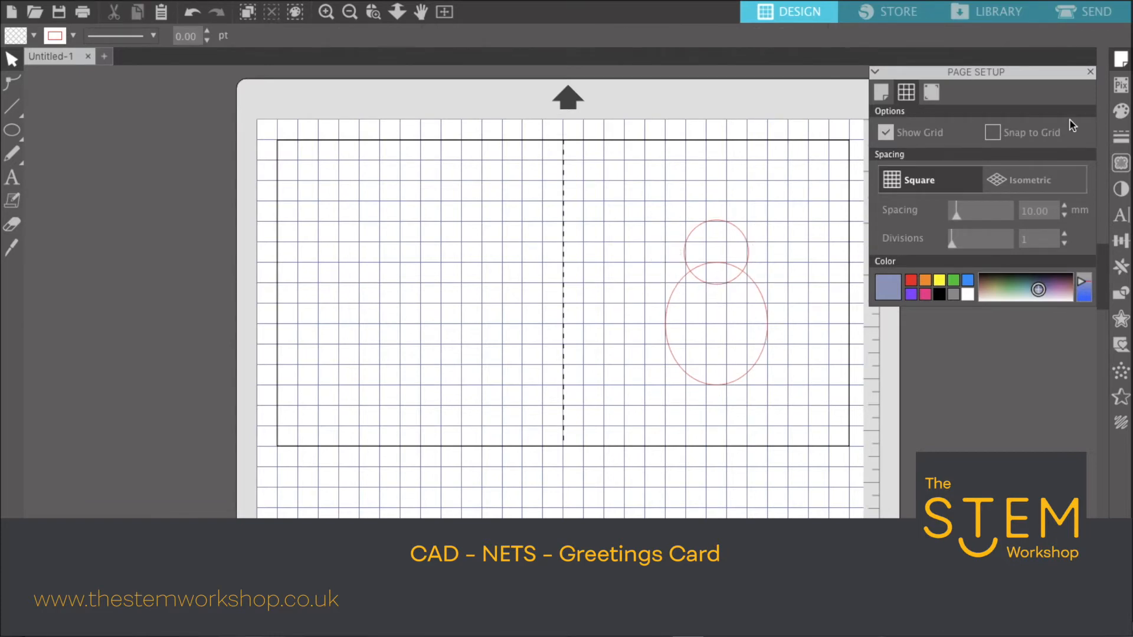
left_click(841, 210)
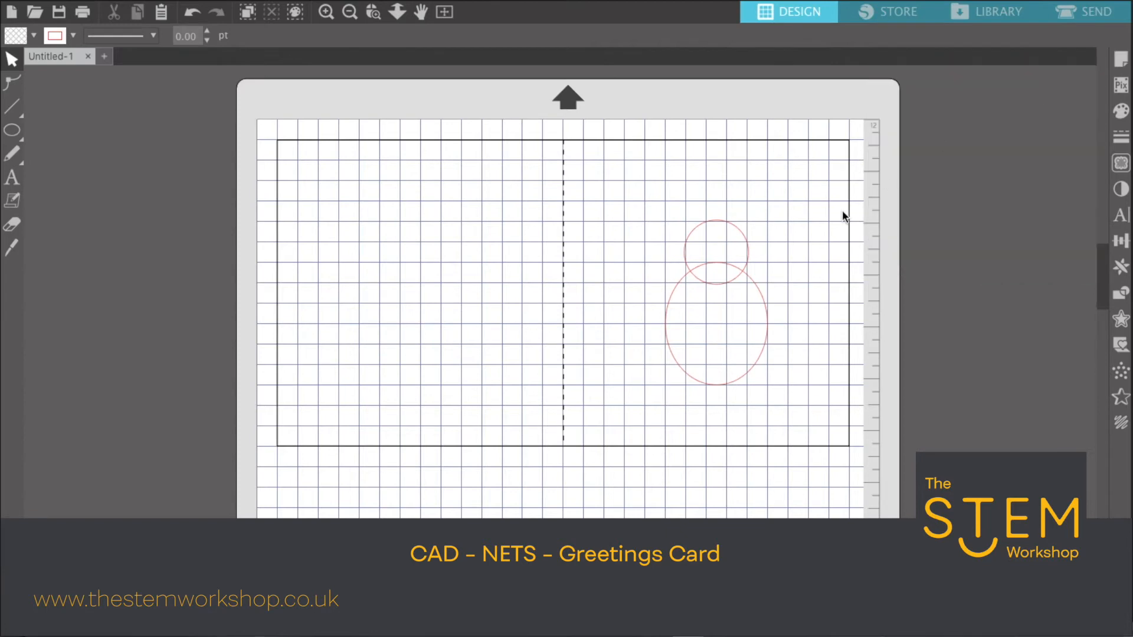
- Try to weld the 31.5 mm circle and the large ellipse into a single outline
left_click(749, 253)
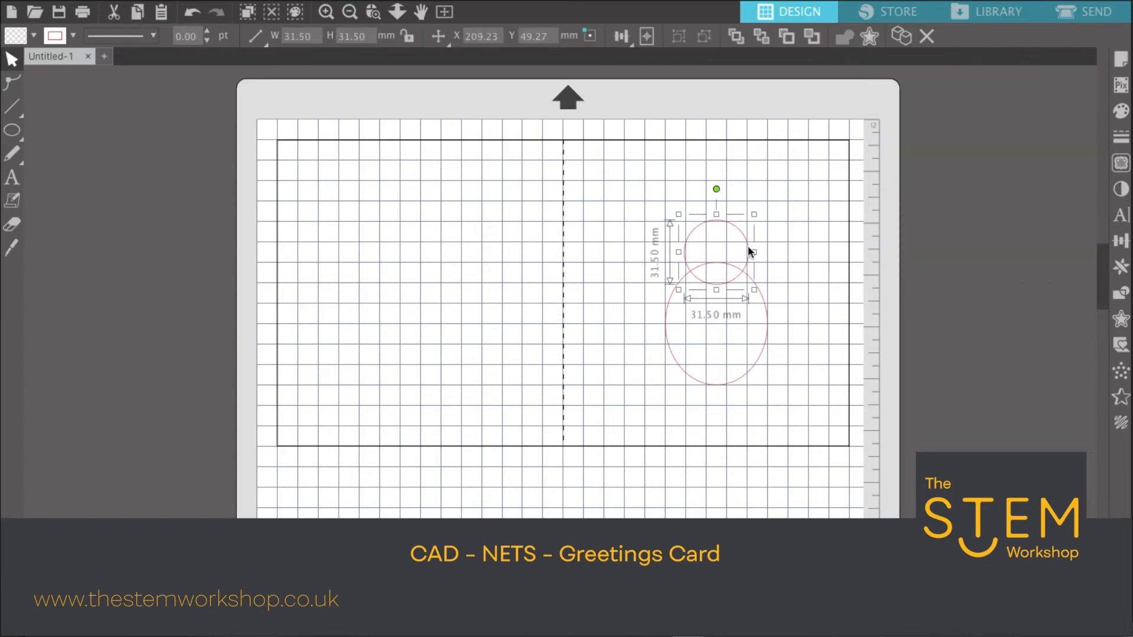
left_click(768, 319, "shift")
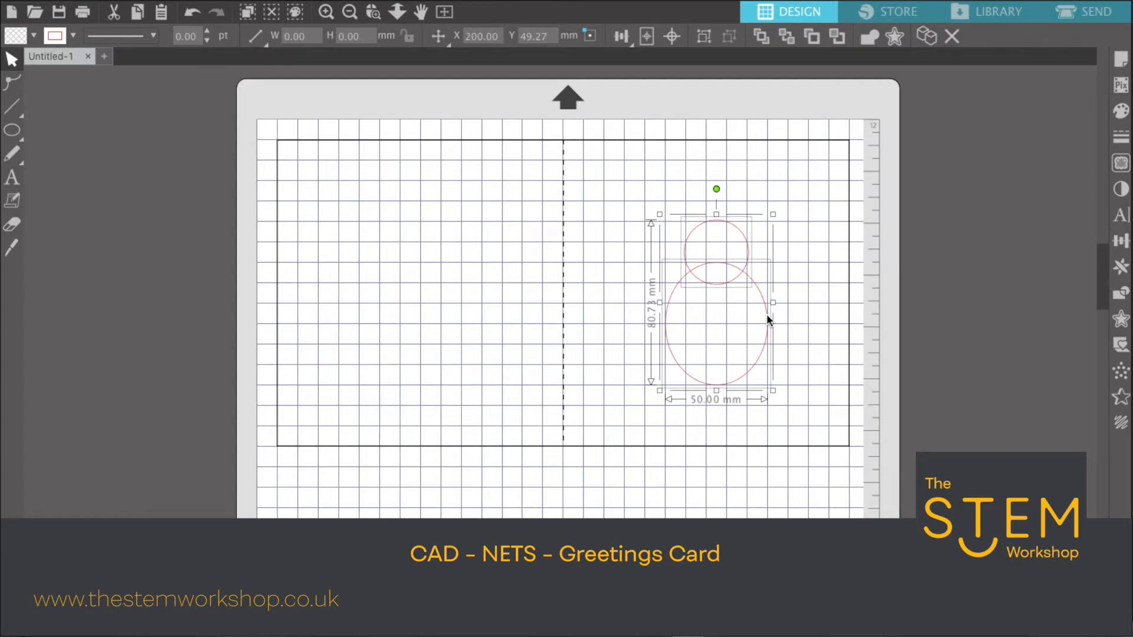
left_click(1121, 294)
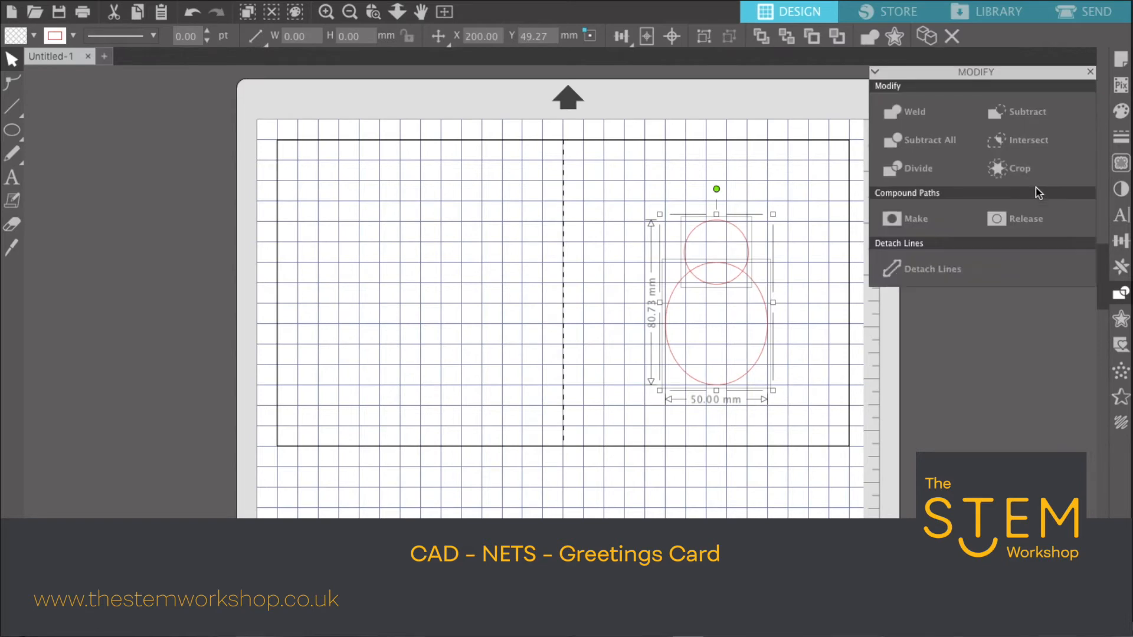
left_click(934, 120)
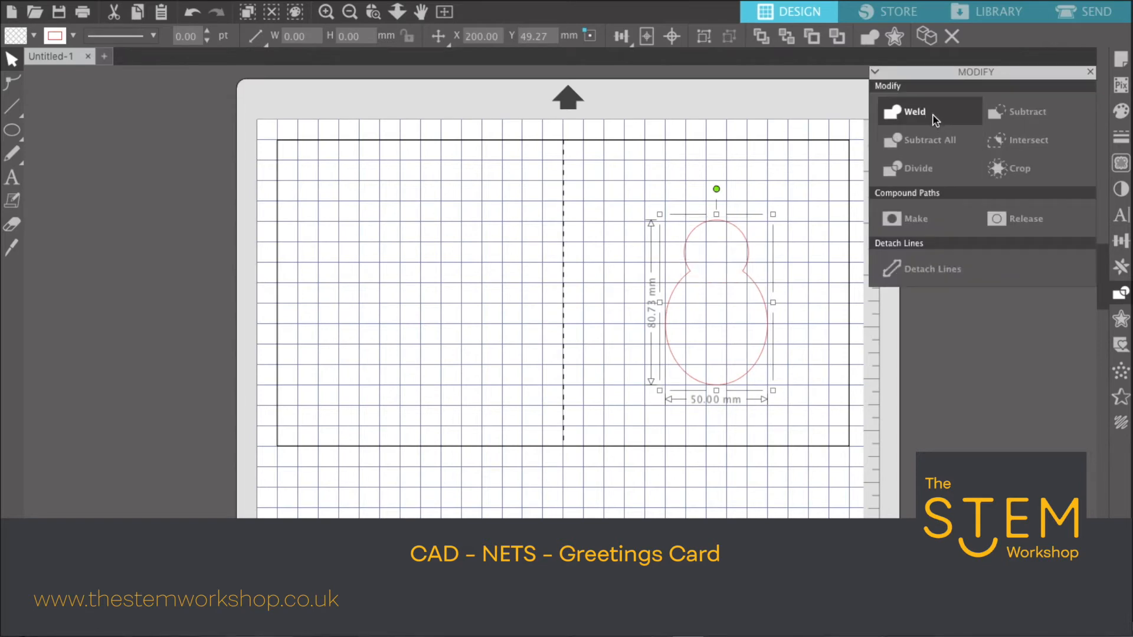
left_click(790, 412)
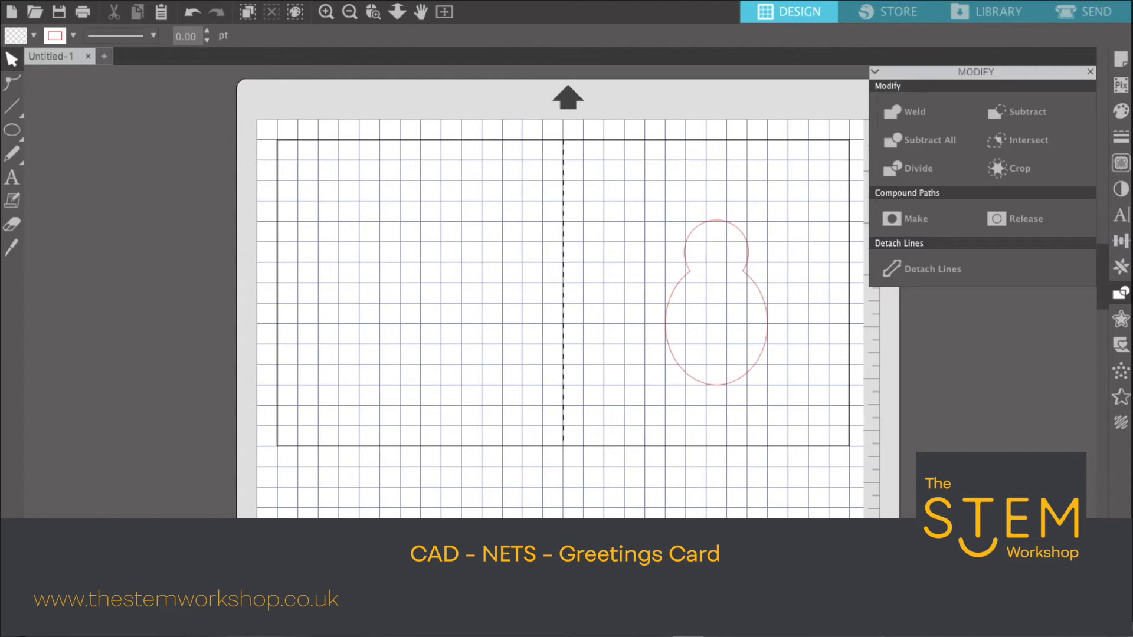
- Undo the weld of the circle and the ellipse
left_click(236, 140)
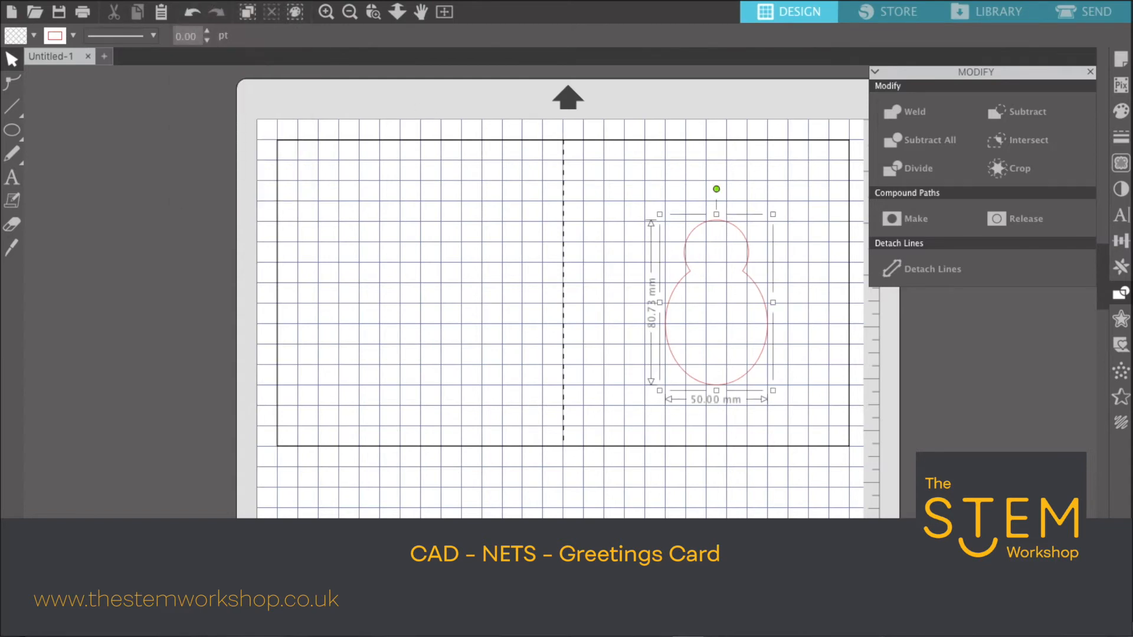
left_click(201, 1)
left_click(200, 7)
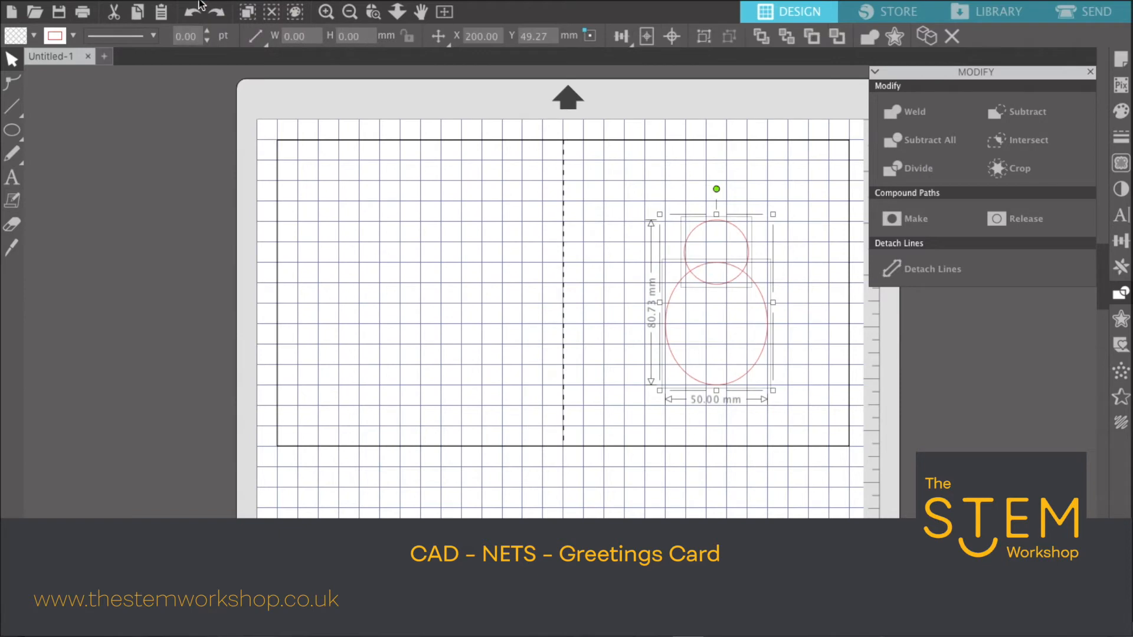
- Shrink the upper circle to about 26.3 mm in diameter and weld it with the large ellipse into one body outline
left_click(754, 255)
left_click(748, 254)
left_click_drag(754, 215, 740, 235)
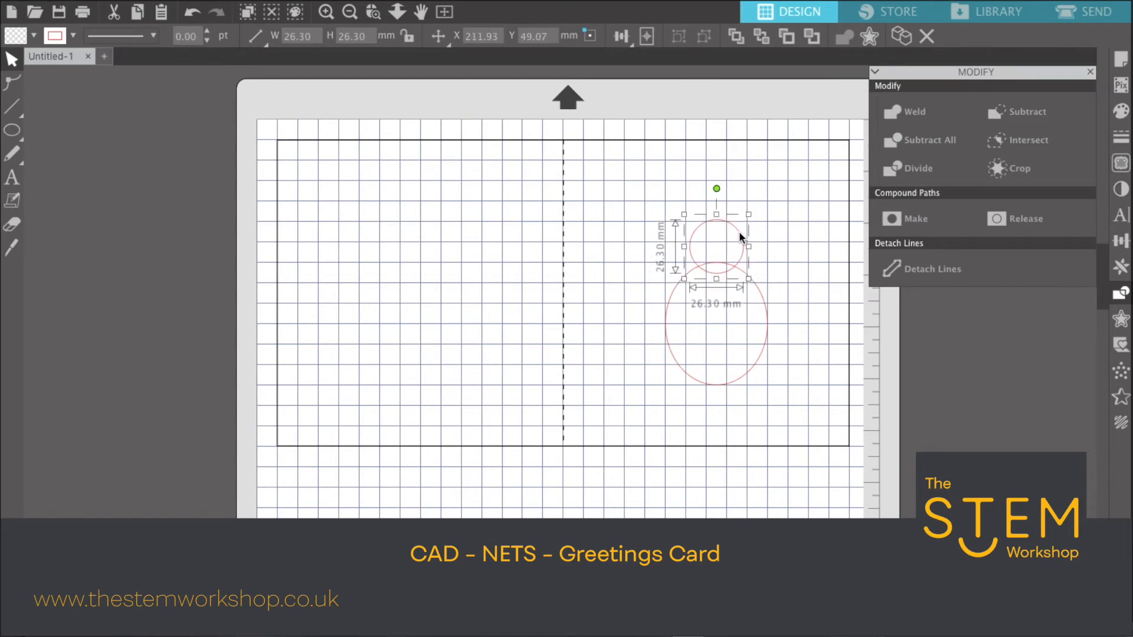
left_click(761, 298, "shift")
left_click(908, 111)
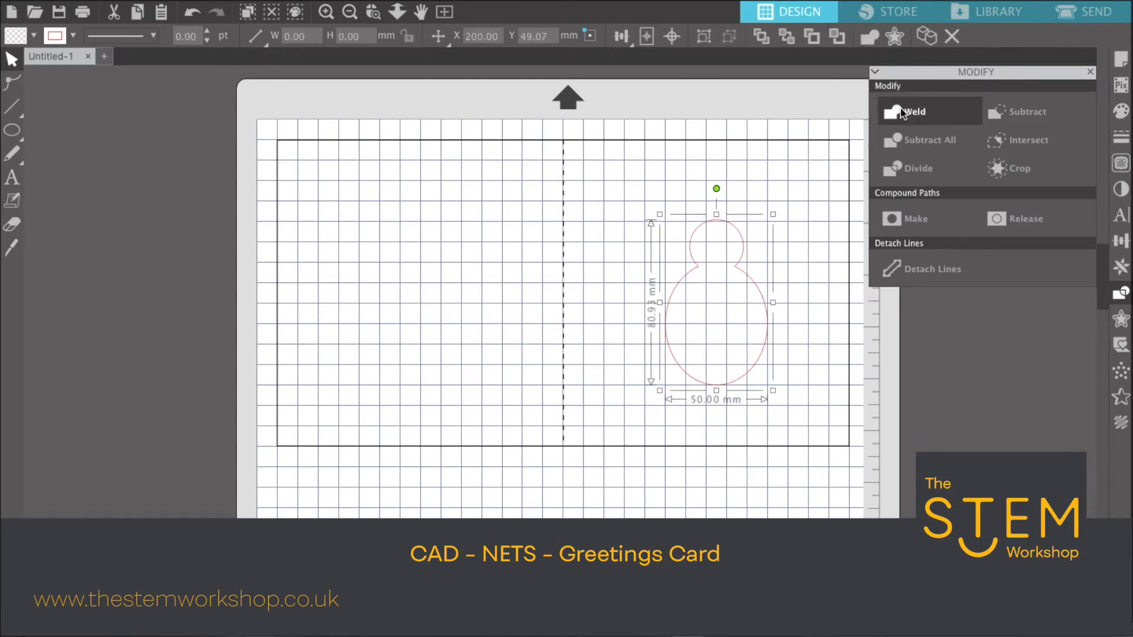
left_click(793, 260)
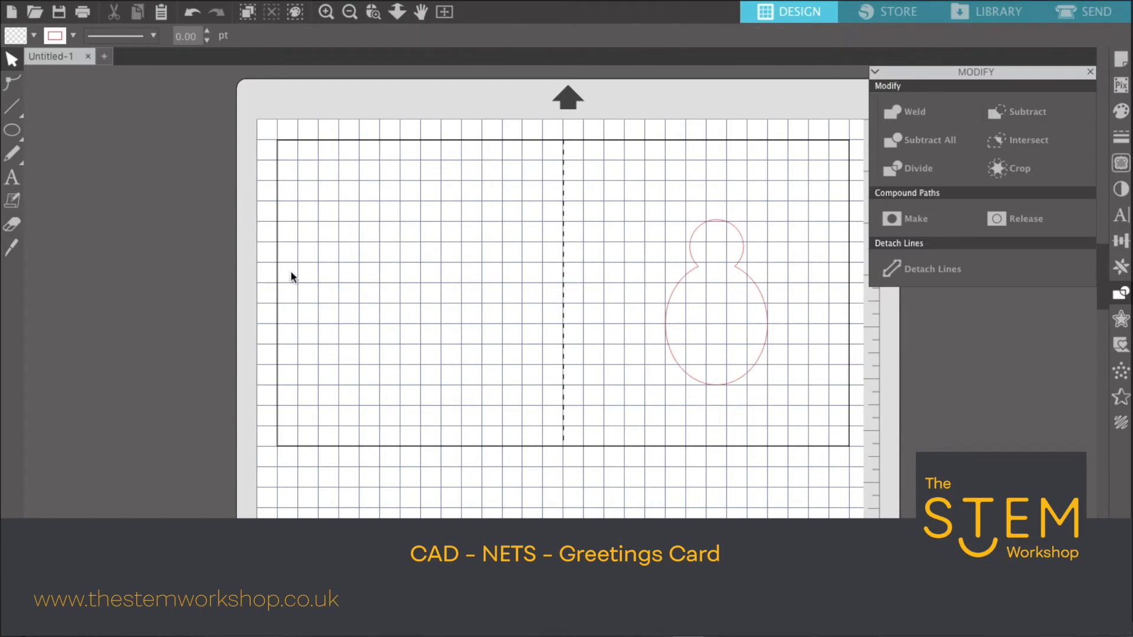
- Draw a flat ellipse about 46 mm wide and 12 mm high, extending right from the upper right of the figure's head
left_click(11, 129)
left_click_drag(730, 232, 824, 209)
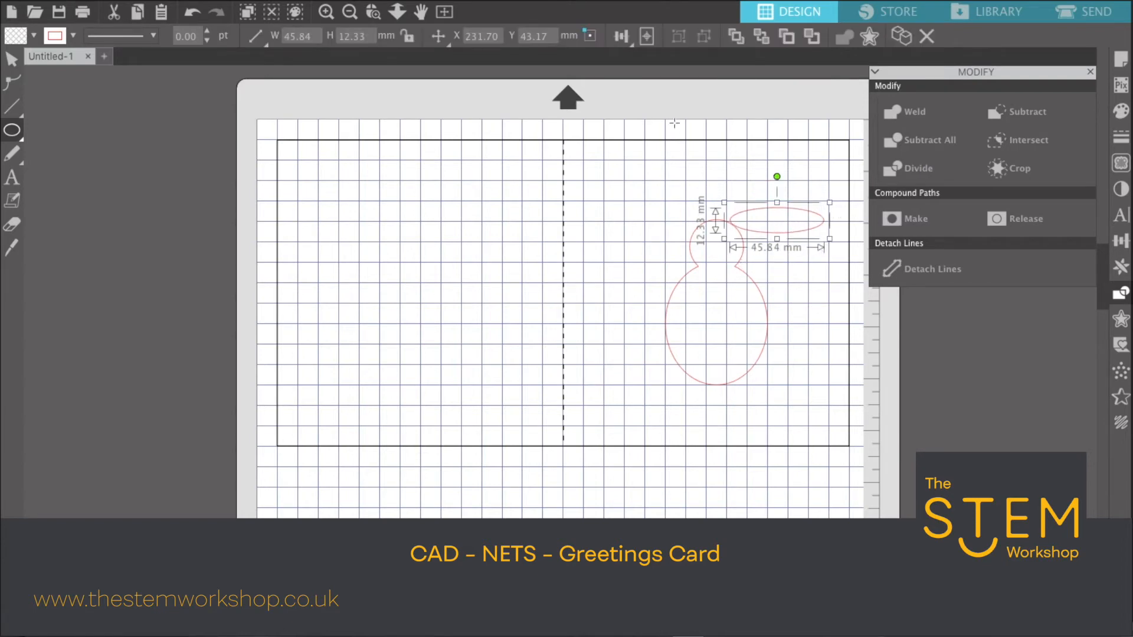
left_click(11, 58)
left_click(773, 175)
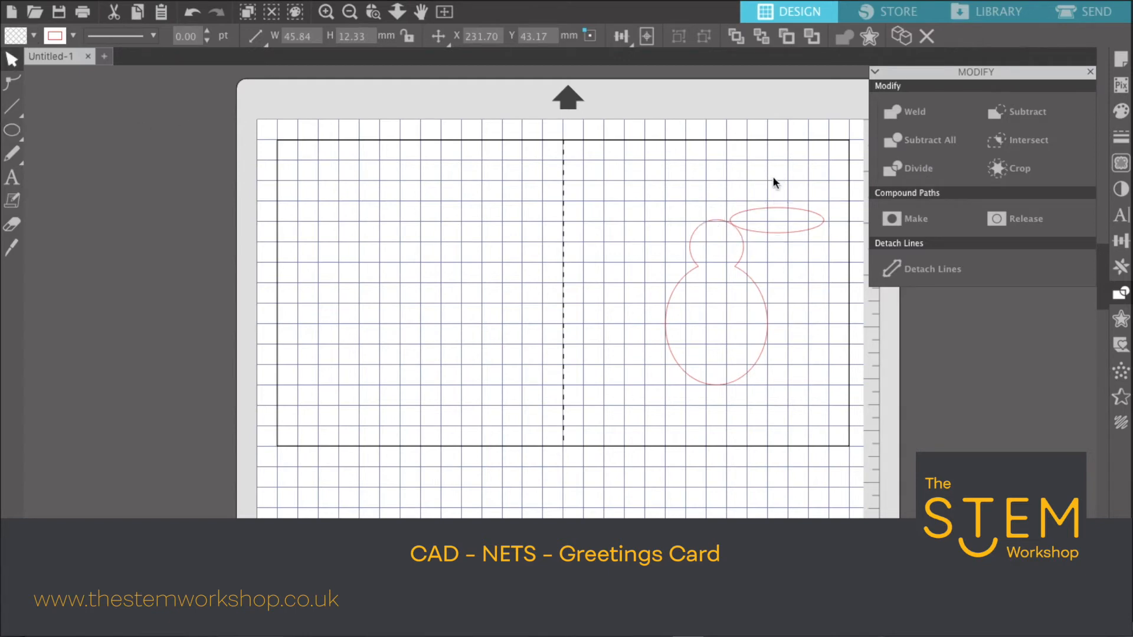
- Tilt the flat ellipse up to the right, scale it to about 39 by 10.5 mm and seat its lower end in the head as an ear
left_click(785, 212)
left_click_drag(776, 177, 755, 187)
left_click_drag(800, 225, 780, 200)
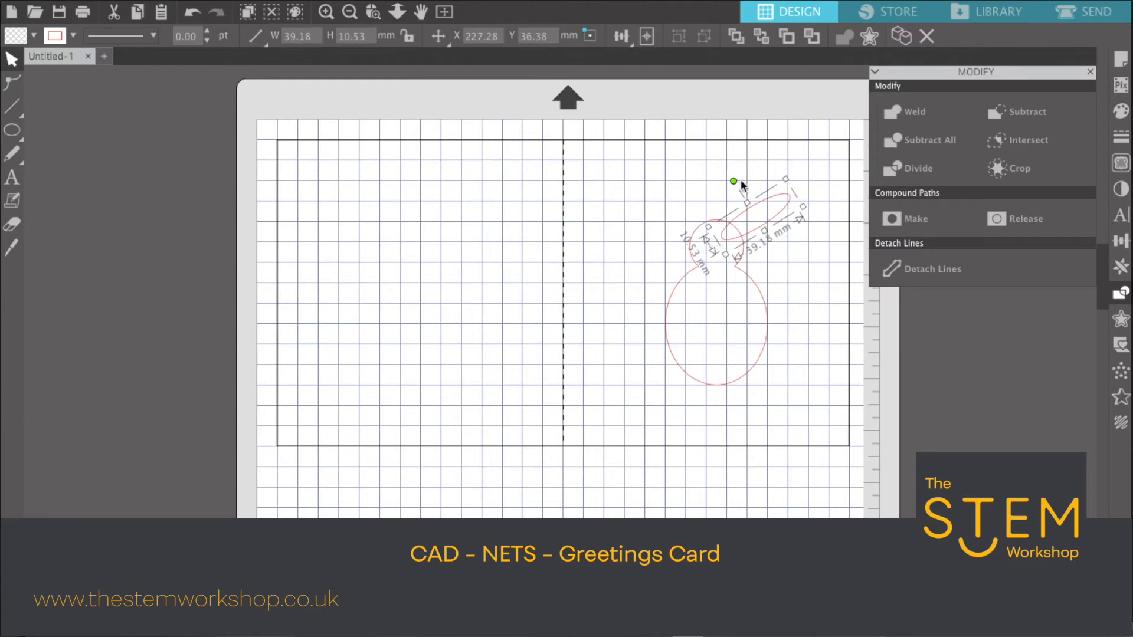
left_click_drag(733, 182, 729, 184)
left_click_drag(776, 229, 771, 215)
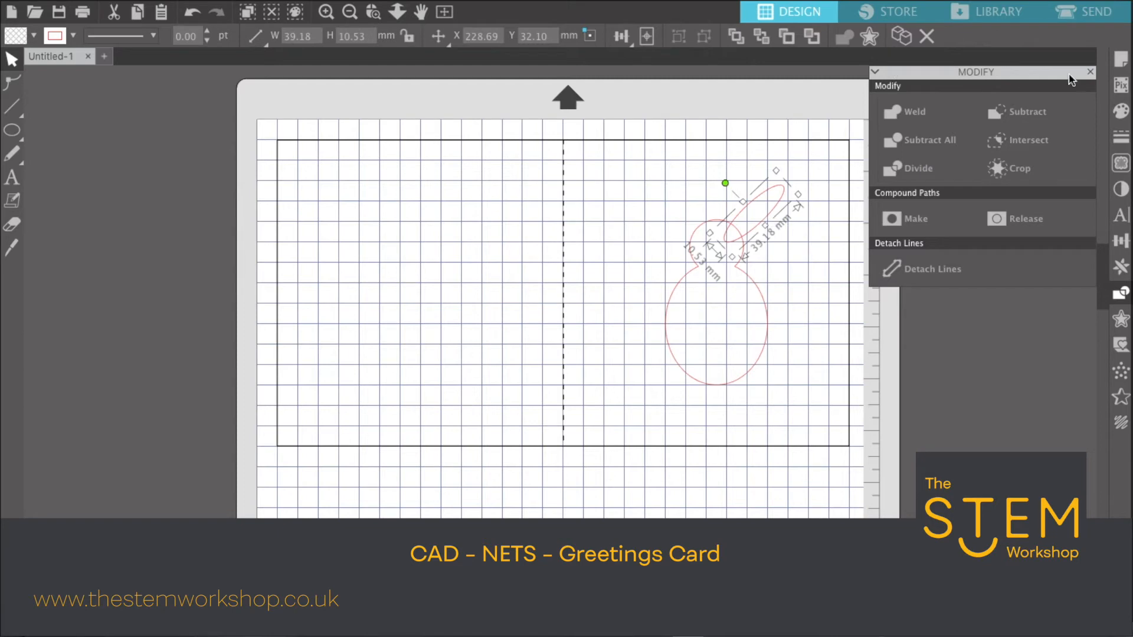
- Mirror the ear to the left and move the copy to the left side of the head so both ears sit evenly
left_click(1089, 73)
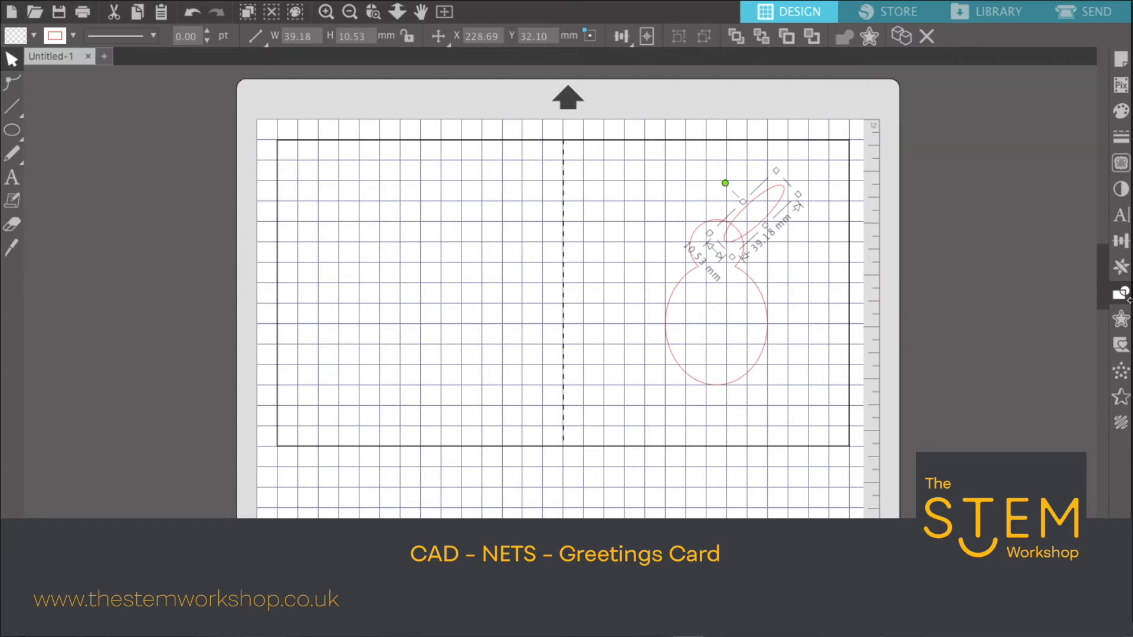
left_click(1120, 268)
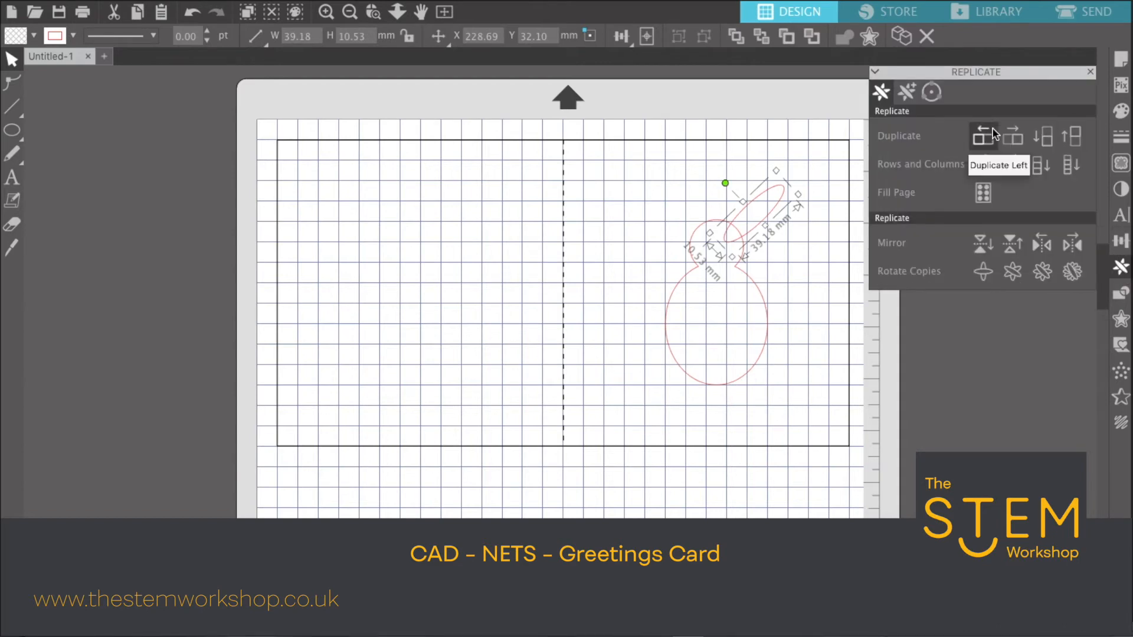
left_click(1042, 248)
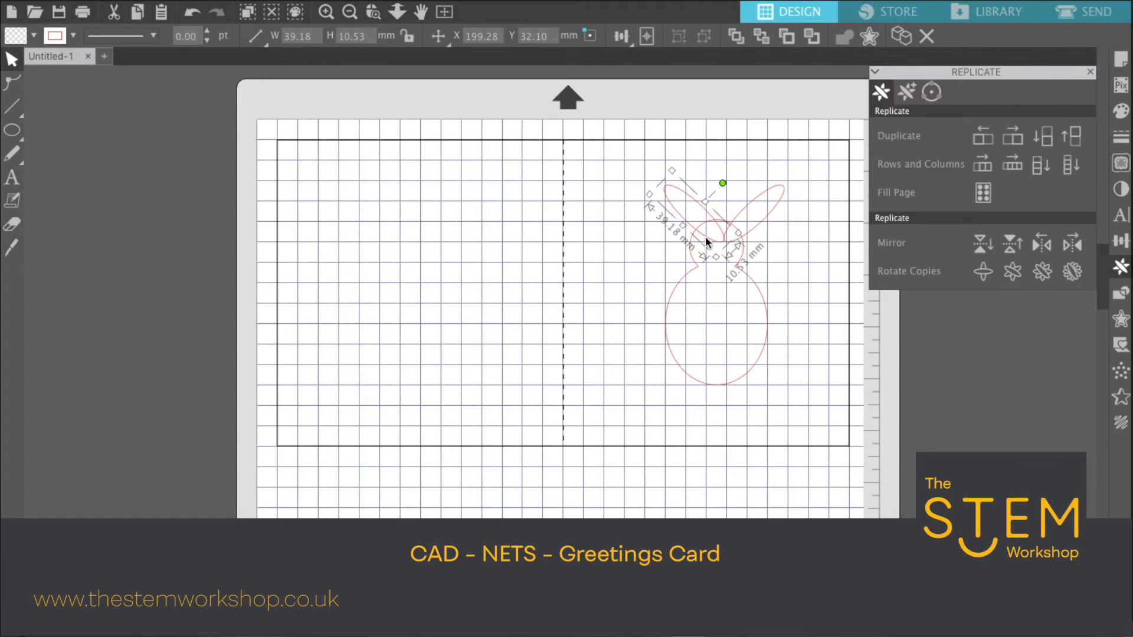
left_click_drag(700, 235, 698, 242)
key("Right")
key("Right")
key("Right")
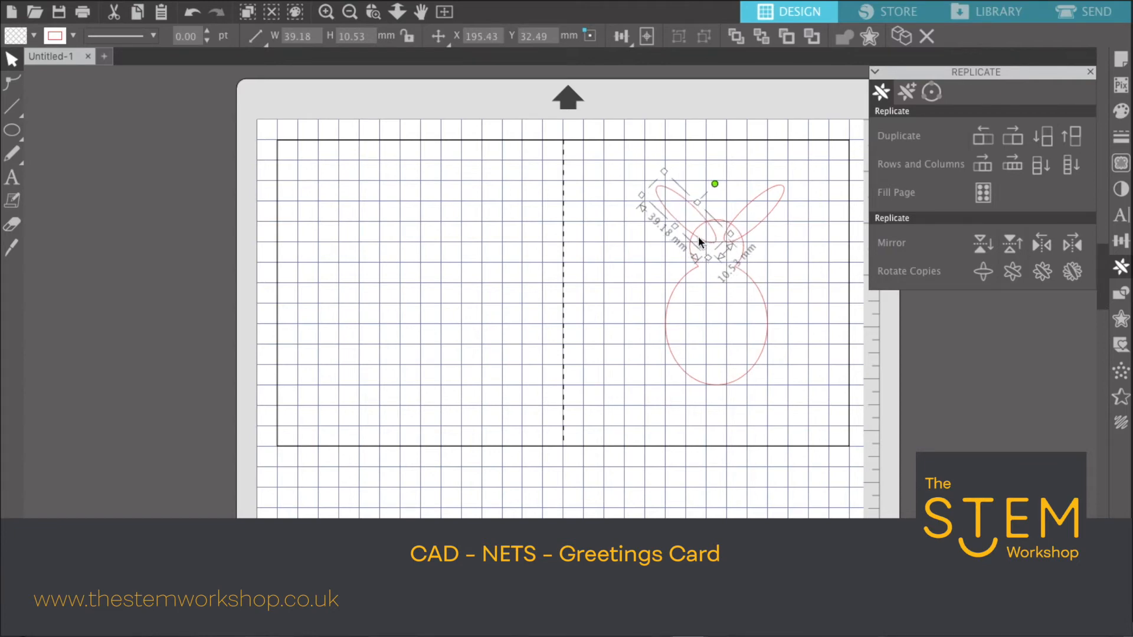
left_click(817, 246)
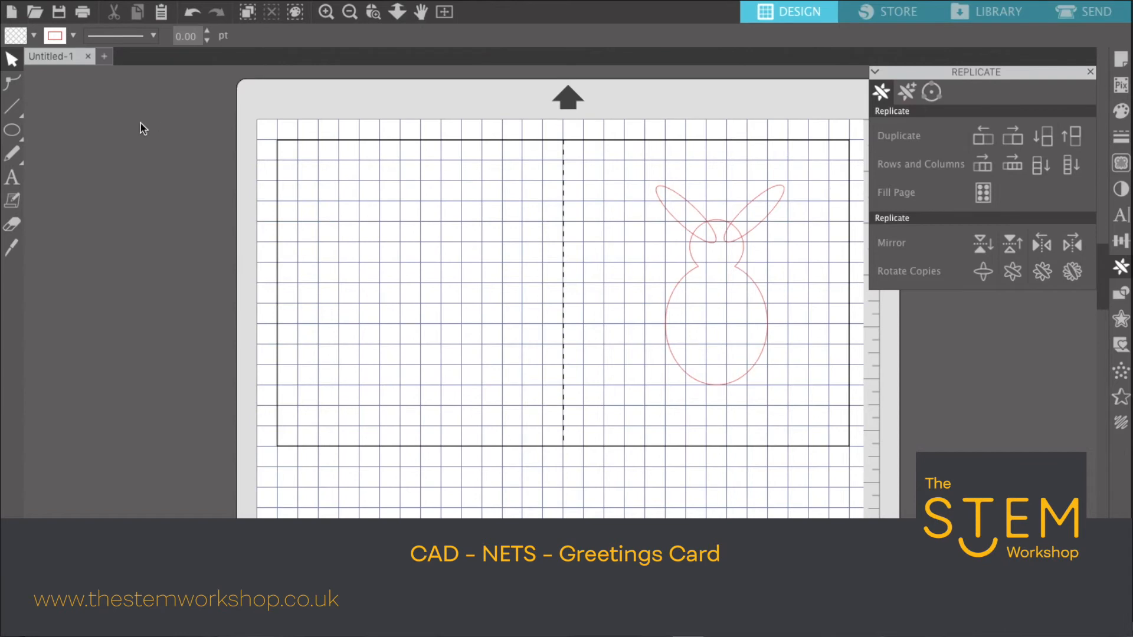
- Mirror the left ear further to the left and shift the copy so it overlaps the ear's tip
left_click(684, 230)
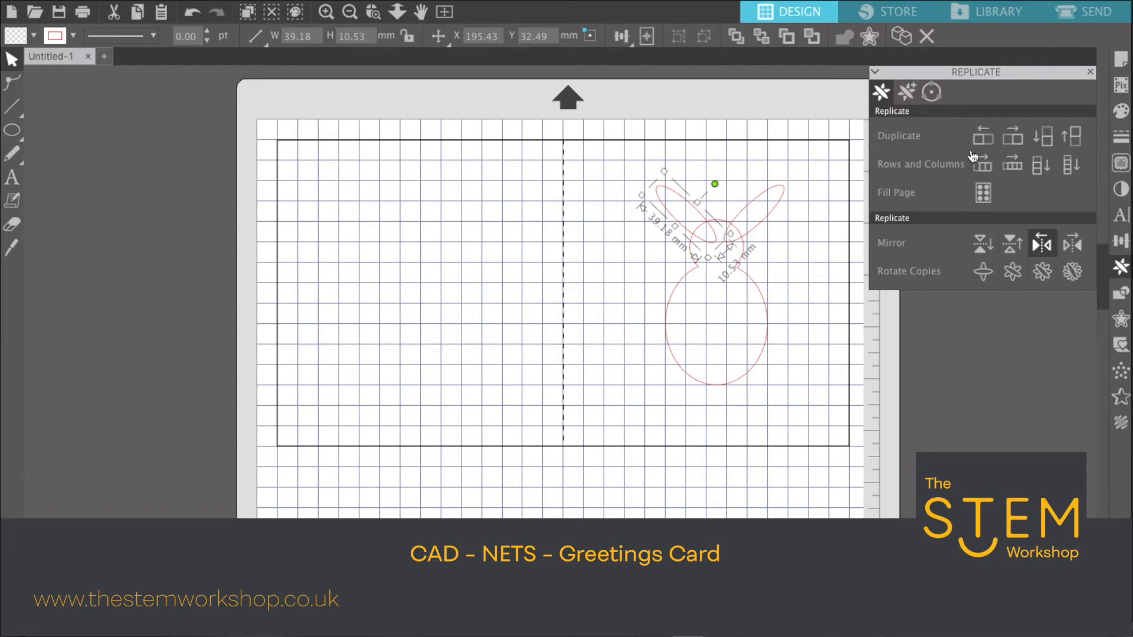
left_click(1045, 246)
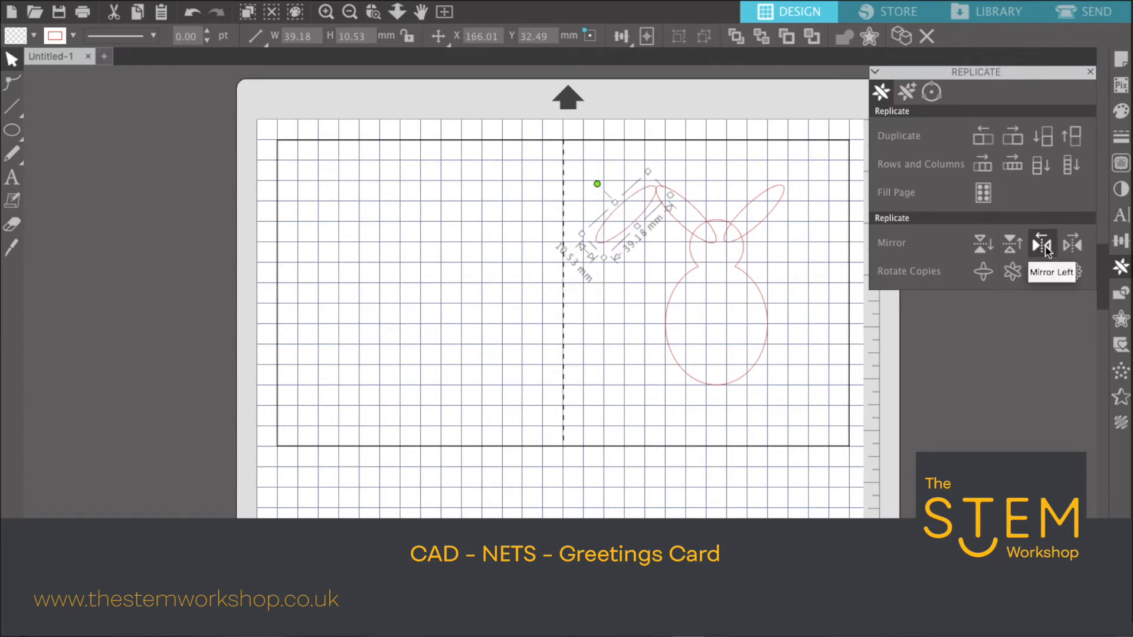
left_click_drag(631, 227, 642, 225)
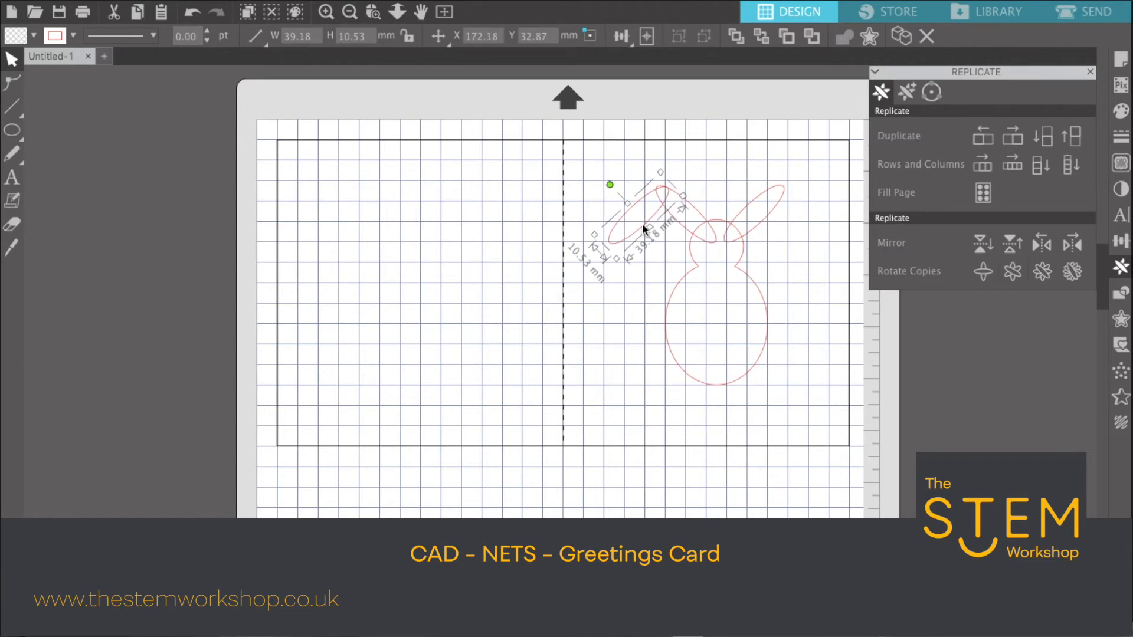
- Rotate the new ellipse to a steeper angle and resize it to about 25 by 9.4 mm as the left ear's folded tip
left_click_drag(609, 185, 661, 205)
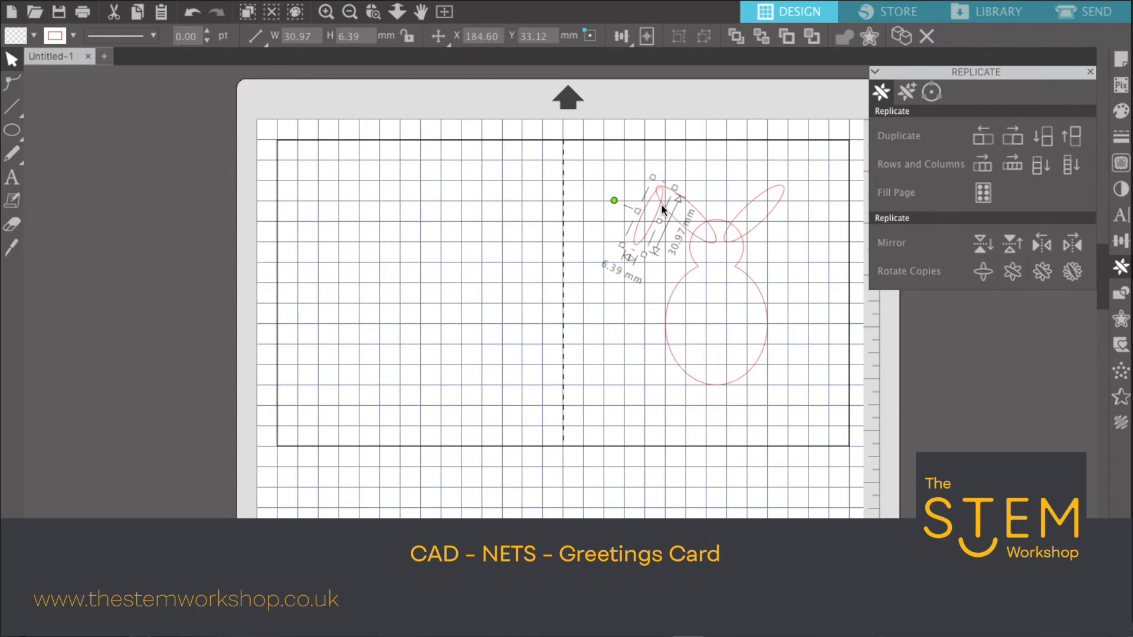
left_click_drag(662, 207, 661, 208)
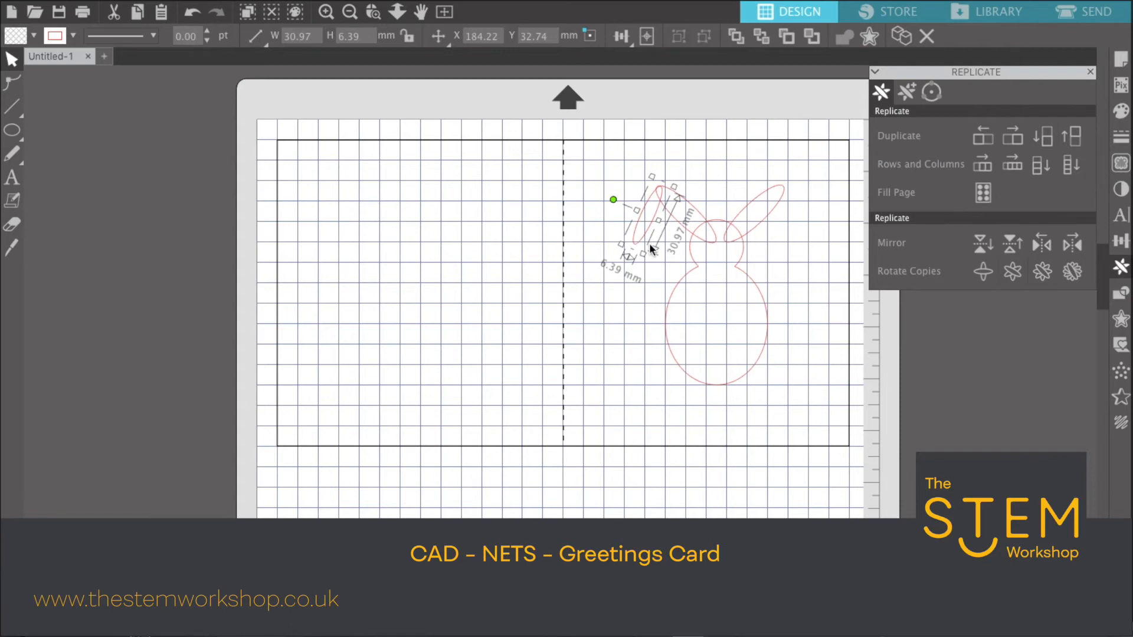
left_click_drag(644, 255, 660, 242)
left_click(660, 212)
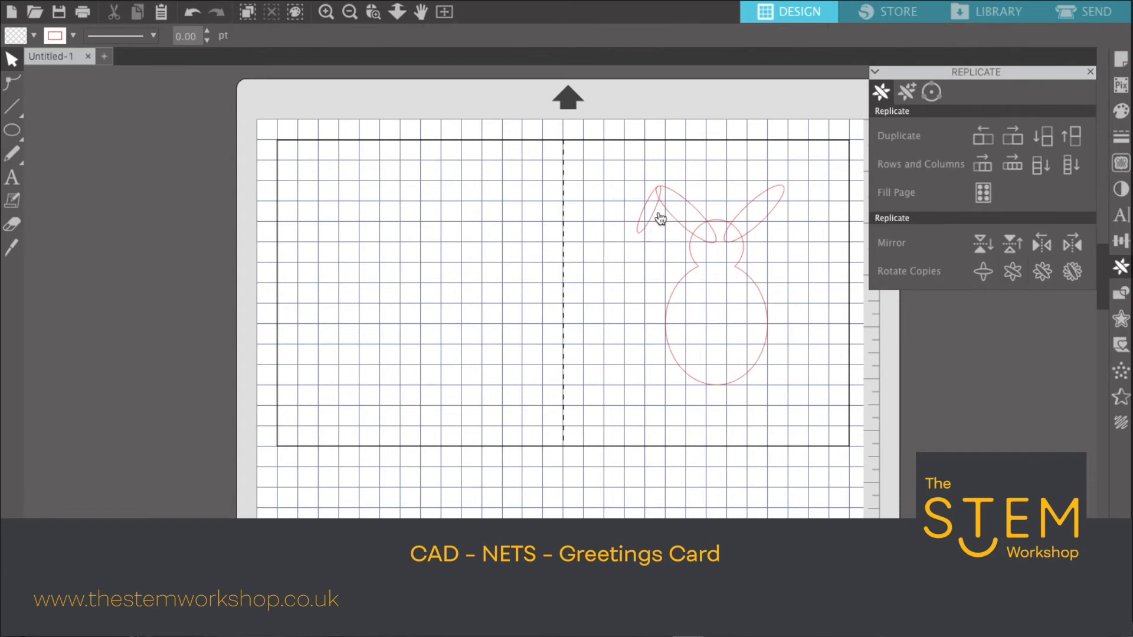
left_click_drag(659, 213, 670, 215)
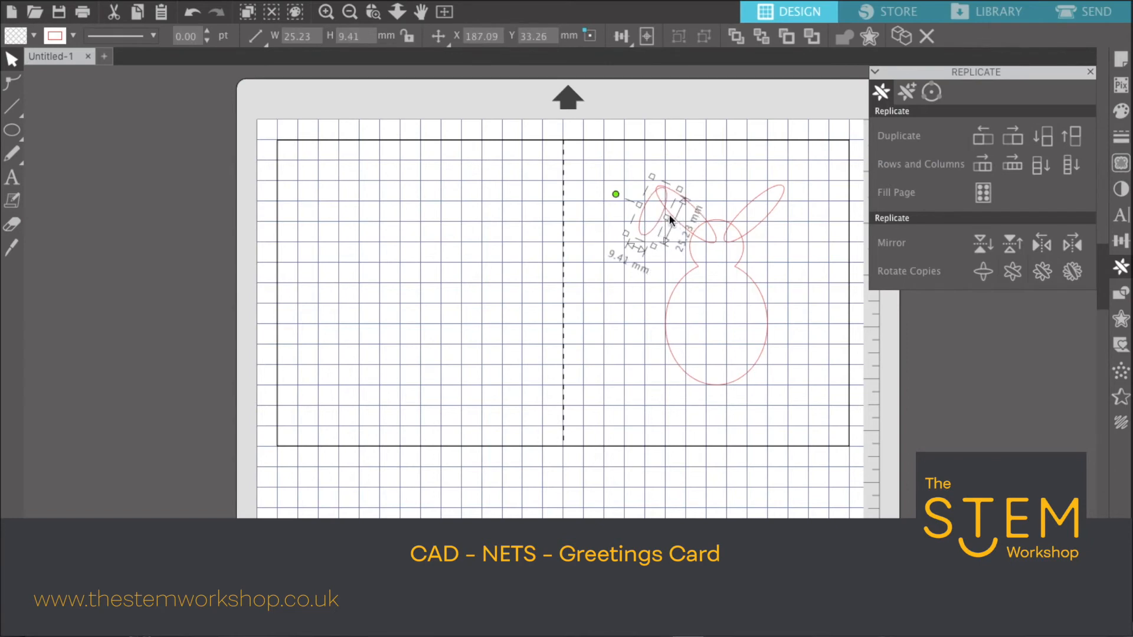
left_click(717, 170)
- Weld the left ear and its folded tip into one shape, then deselect it
left_click(656, 225)
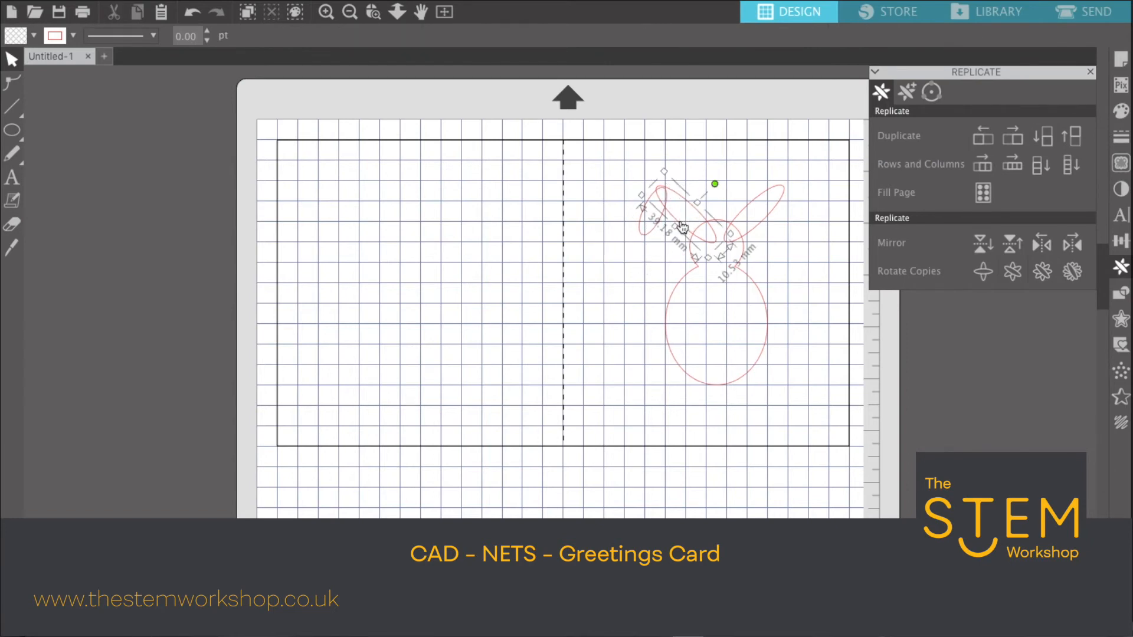
left_click(650, 236, "shift")
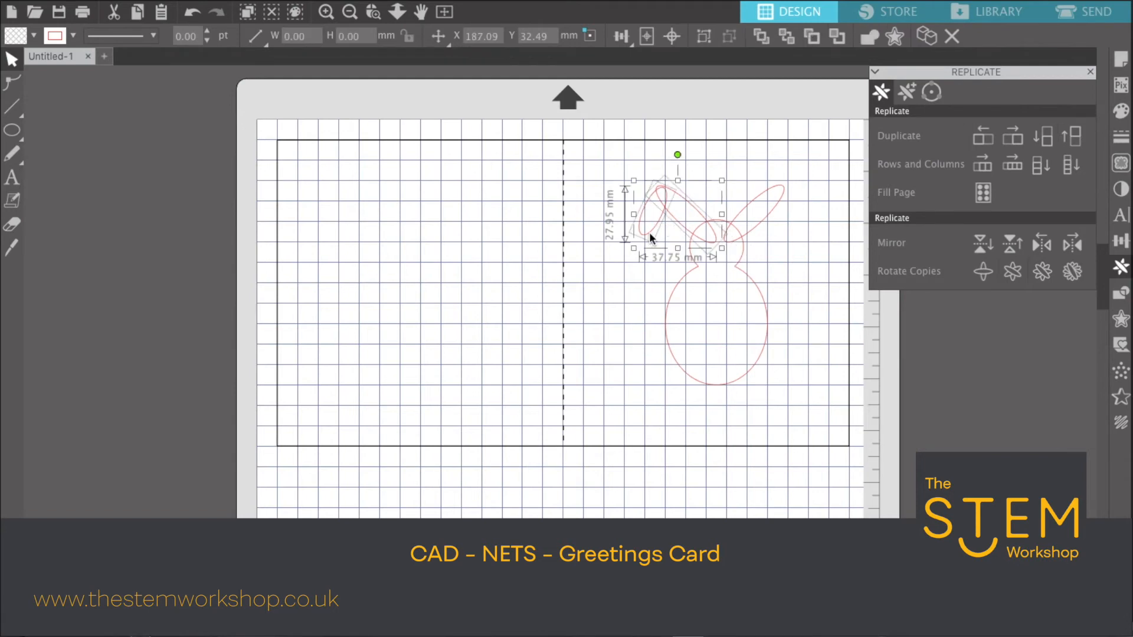
left_click(1124, 295)
left_click(925, 119)
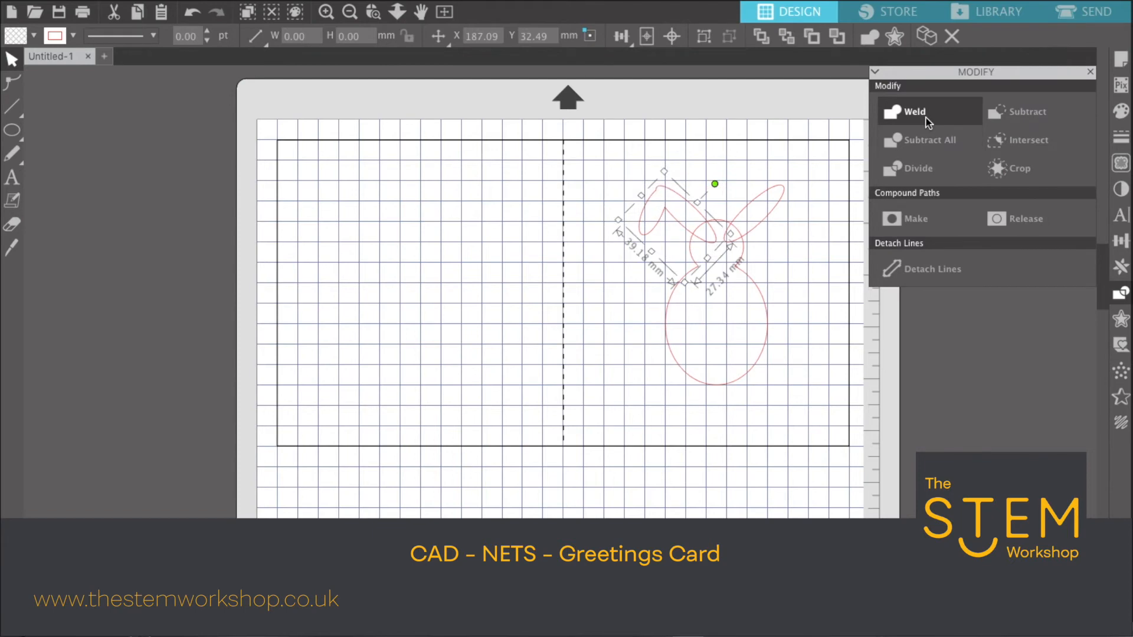
left_click(690, 244)
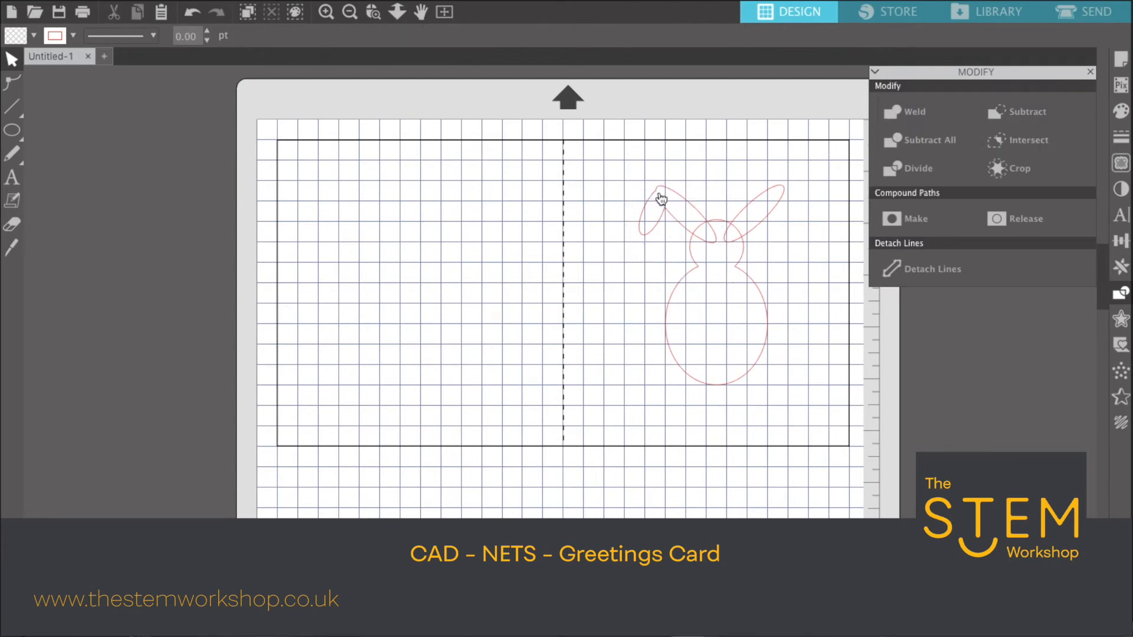
- Undo the left ear's weld and shift its folded tip slightly outward, away from the head
left_click(188, 1)
left_click(227, 76)
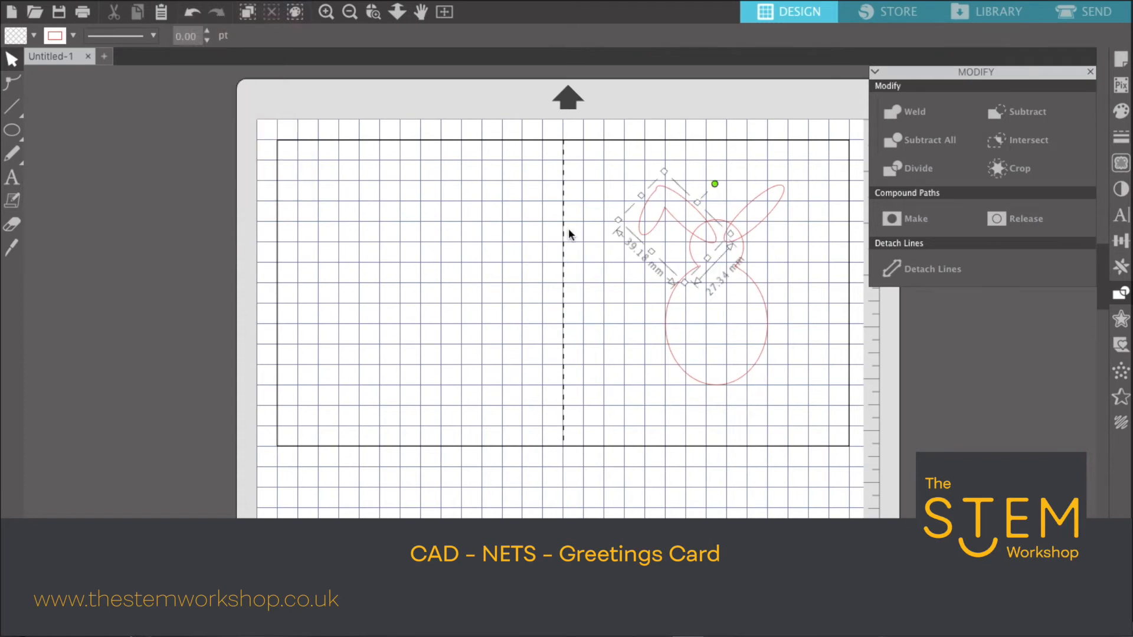
left_click(187, 0)
left_click(205, 0)
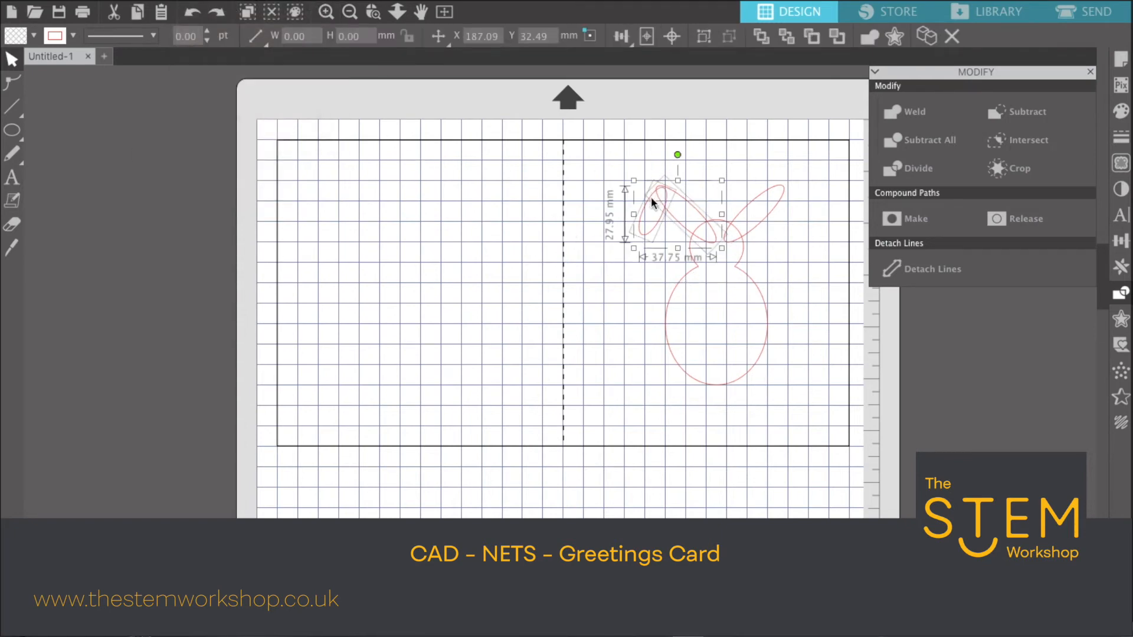
left_click(628, 176)
left_click(645, 208)
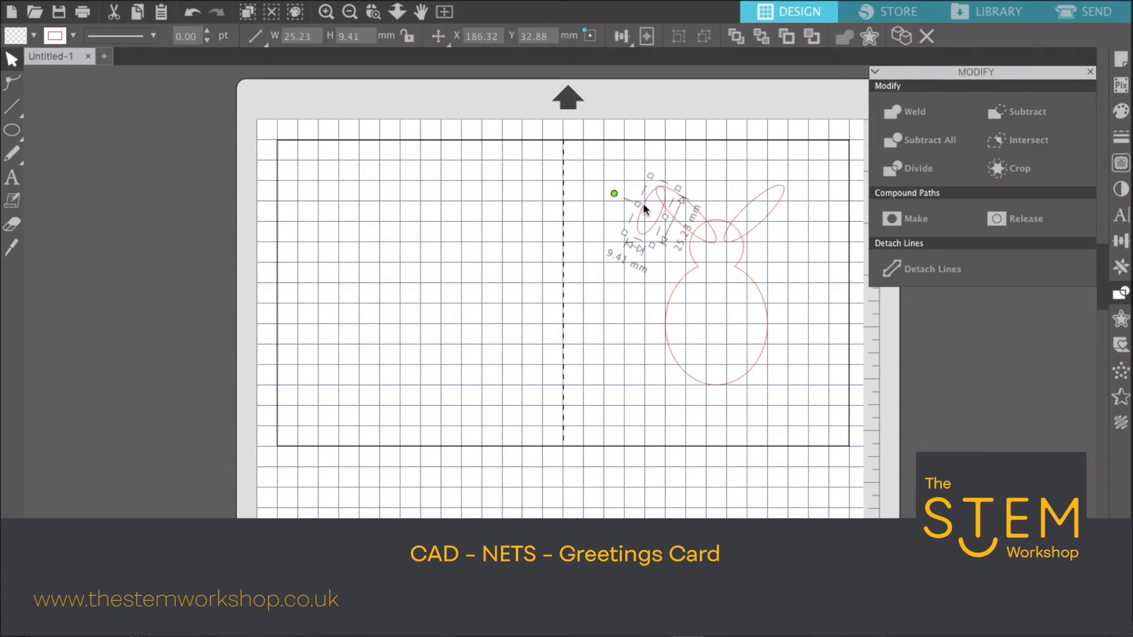
- Weld the left ear and its repositioned folded tip into one shape, and deselect it
left_click(688, 237, "shift")
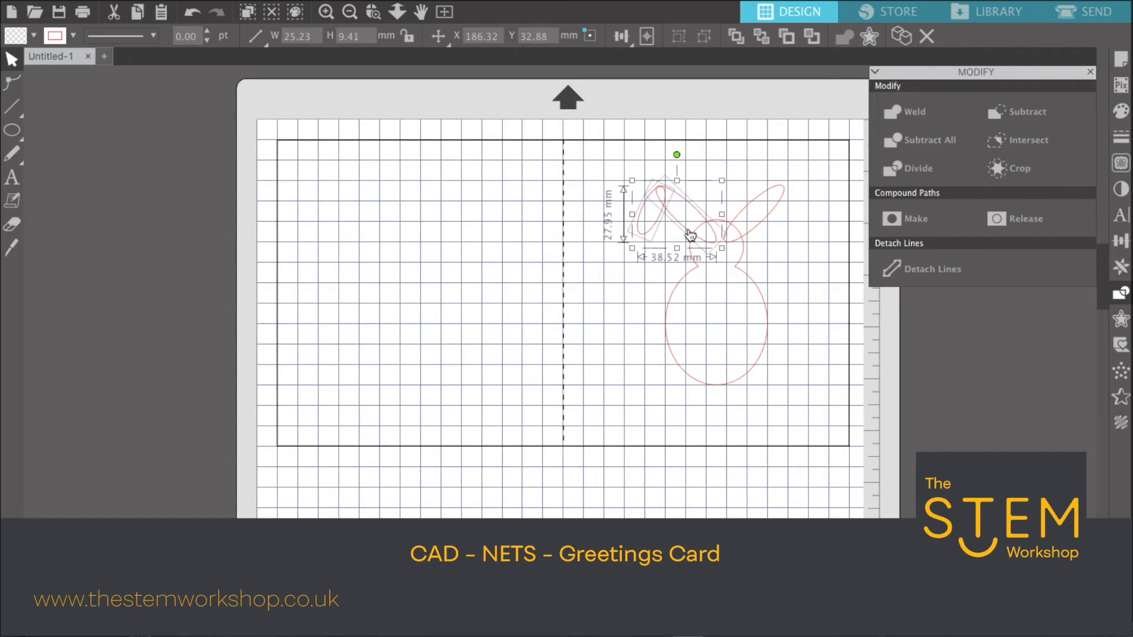
left_click(916, 118)
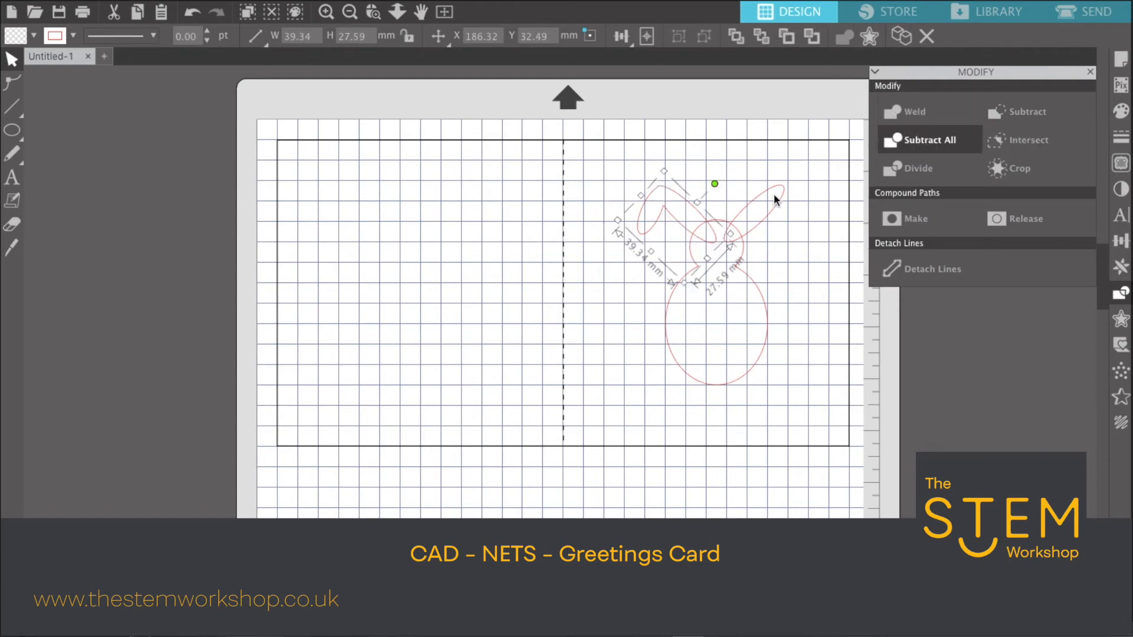
left_click(794, 210)
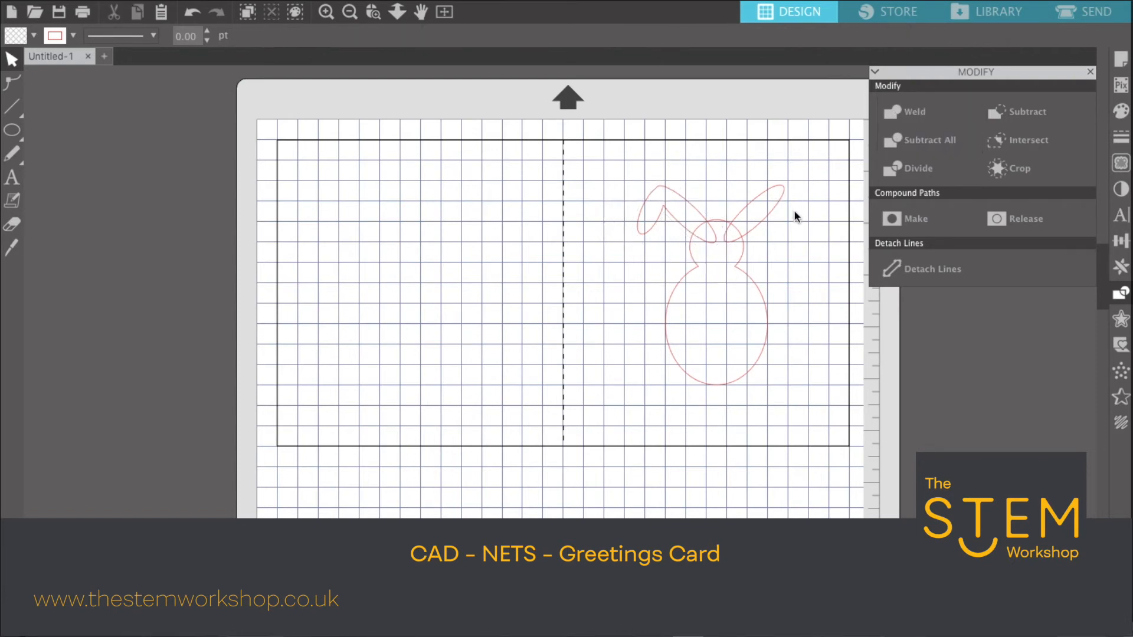
- Weld both ears to the rabbit's head and body to form a single outline, and deselect it
left_click(715, 245)
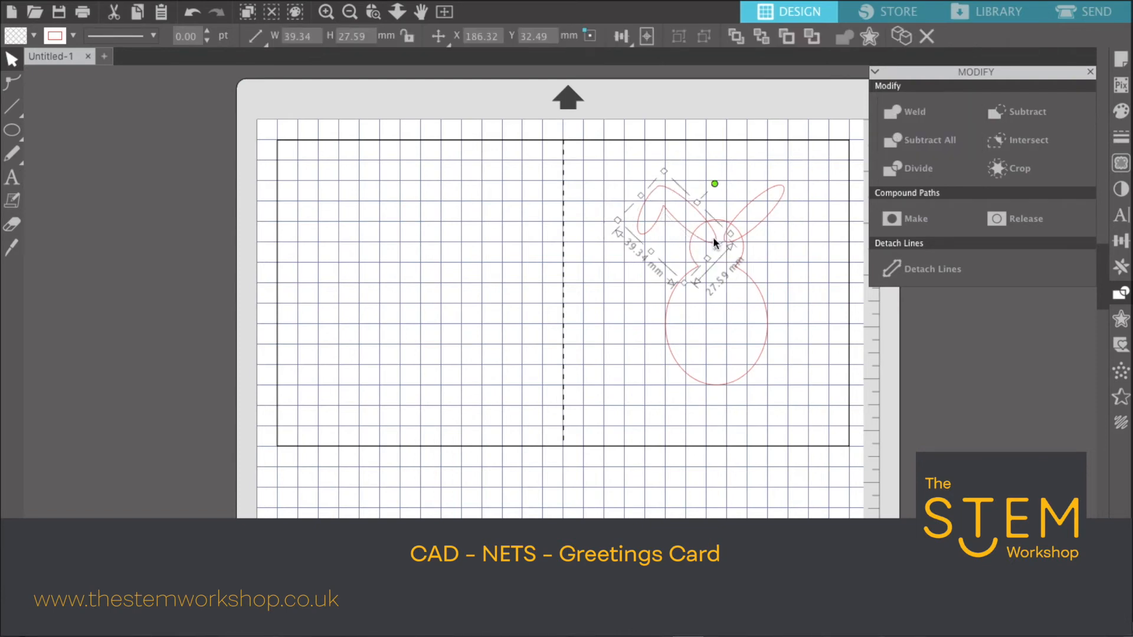
left_click(742, 274, "shift")
left_click(908, 113)
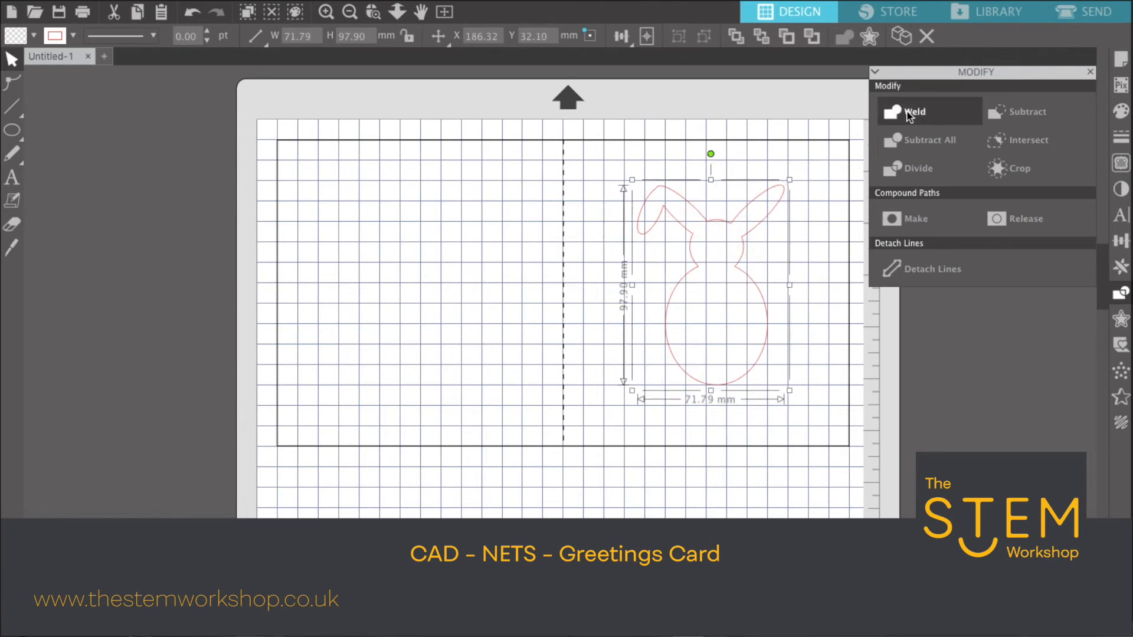
left_click(826, 209)
- Draw a flat ellipse about 36.6 by 15.4 mm at the lower right of the rabbit's body as a foot
mouse_move(16, 136)
left_click(82, 132)
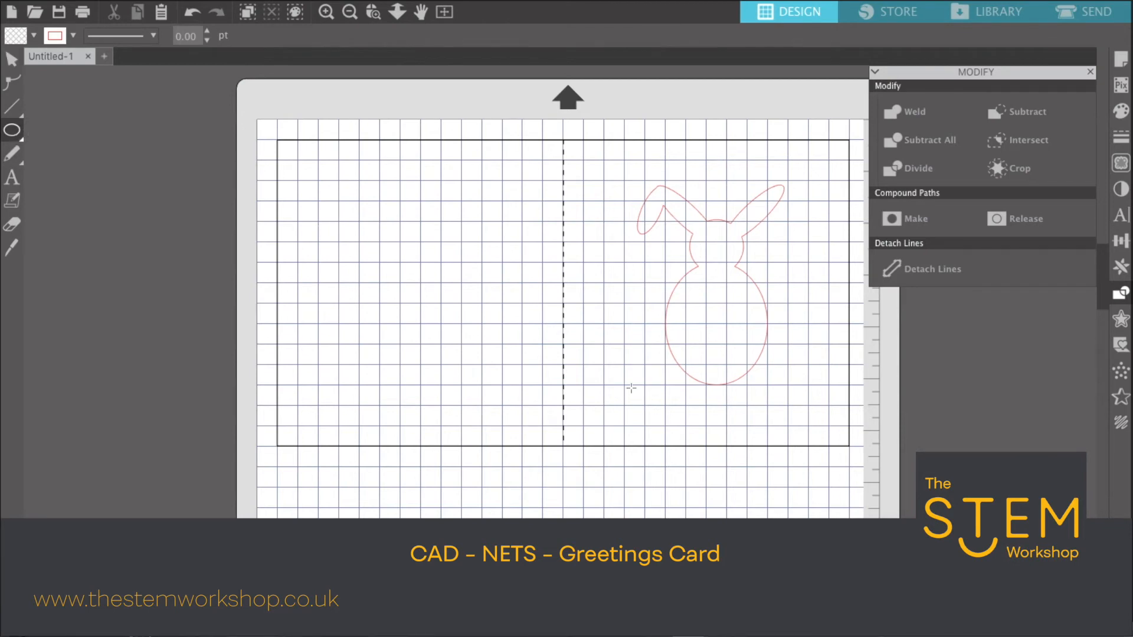
left_click_drag(729, 364, 804, 389)
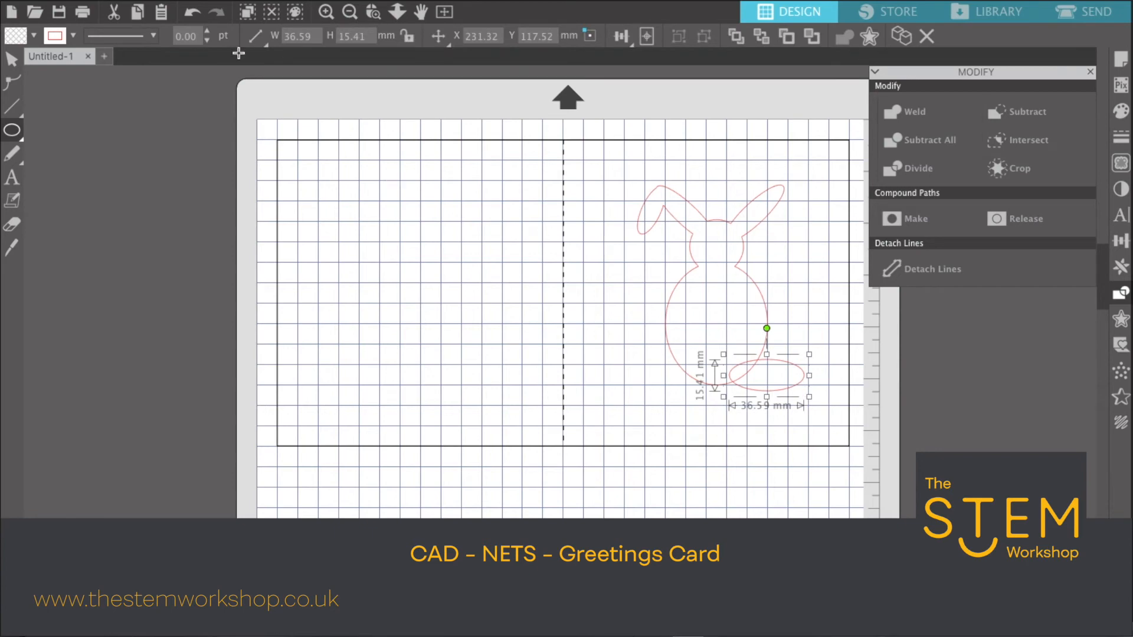
- Flatten the foot's underside by raising its bottom point to about 11.2 mm height, and move the foot inward to the body's base
left_click(15, 87)
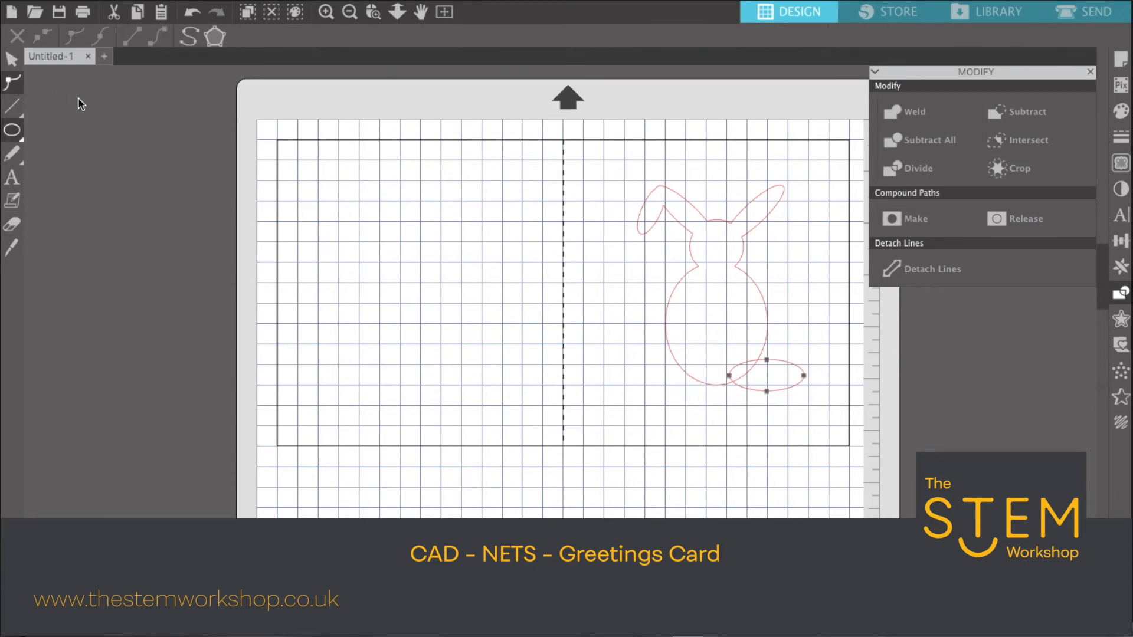
left_click(766, 391)
left_click_drag(767, 386, 768, 382)
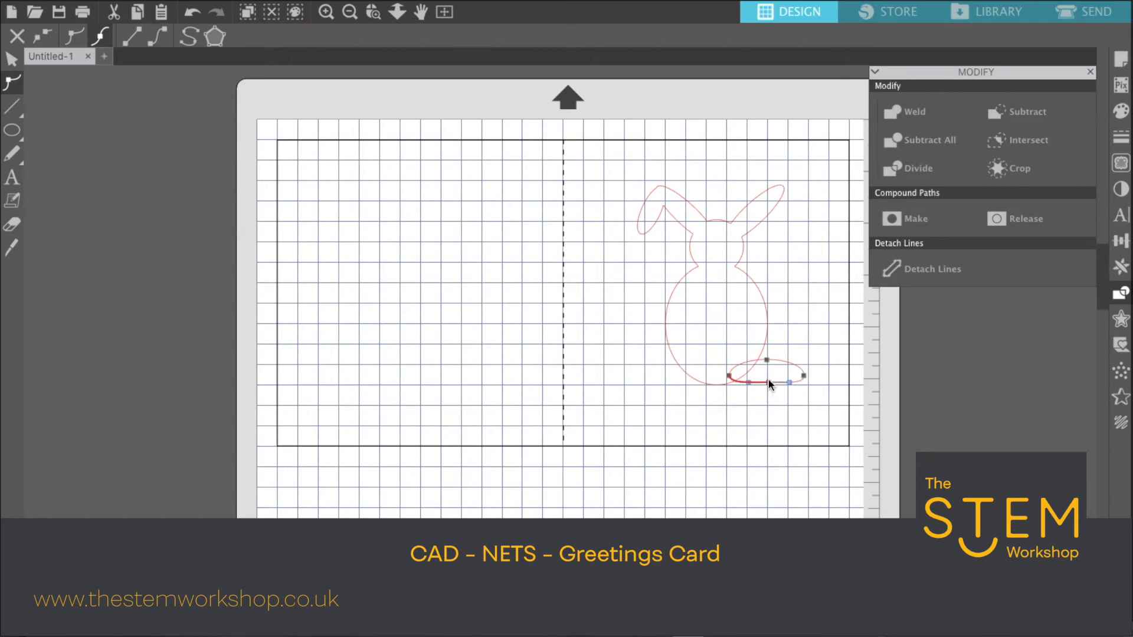
left_click(11, 59)
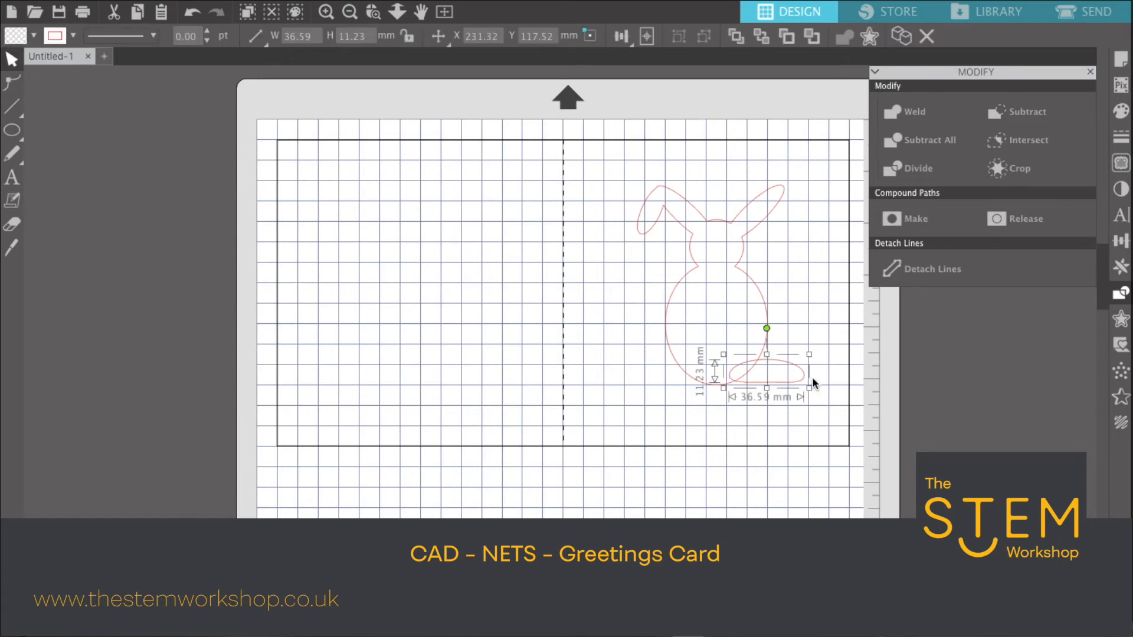
left_click_drag(802, 378, 790, 375)
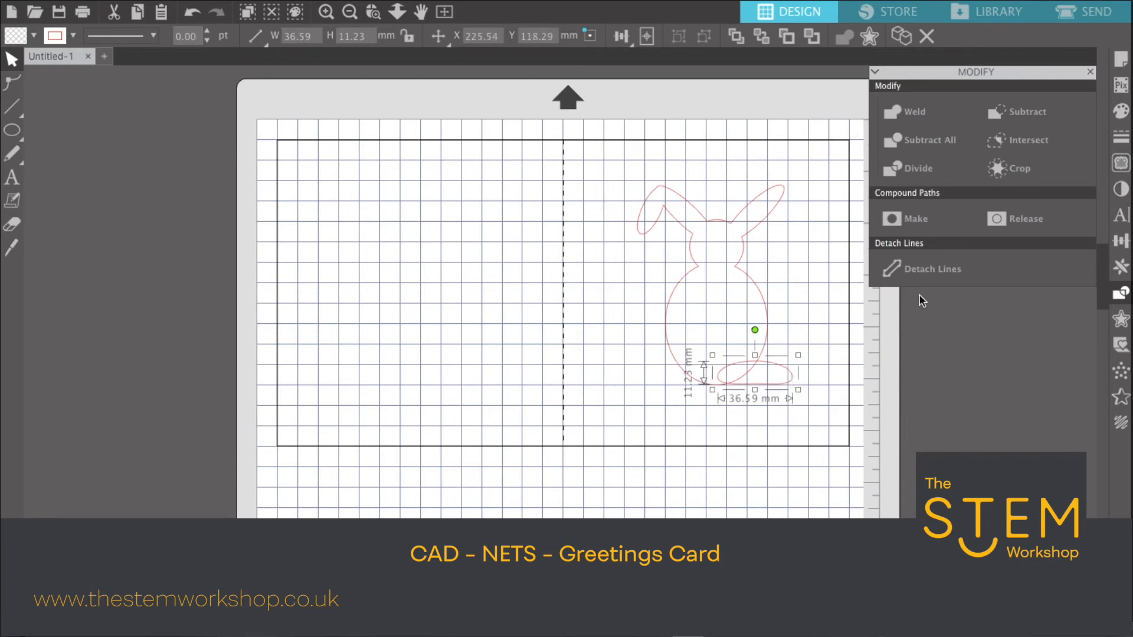
- Duplicate the foot to the left and weld both feet to the rabbit's outline
left_click(1123, 268)
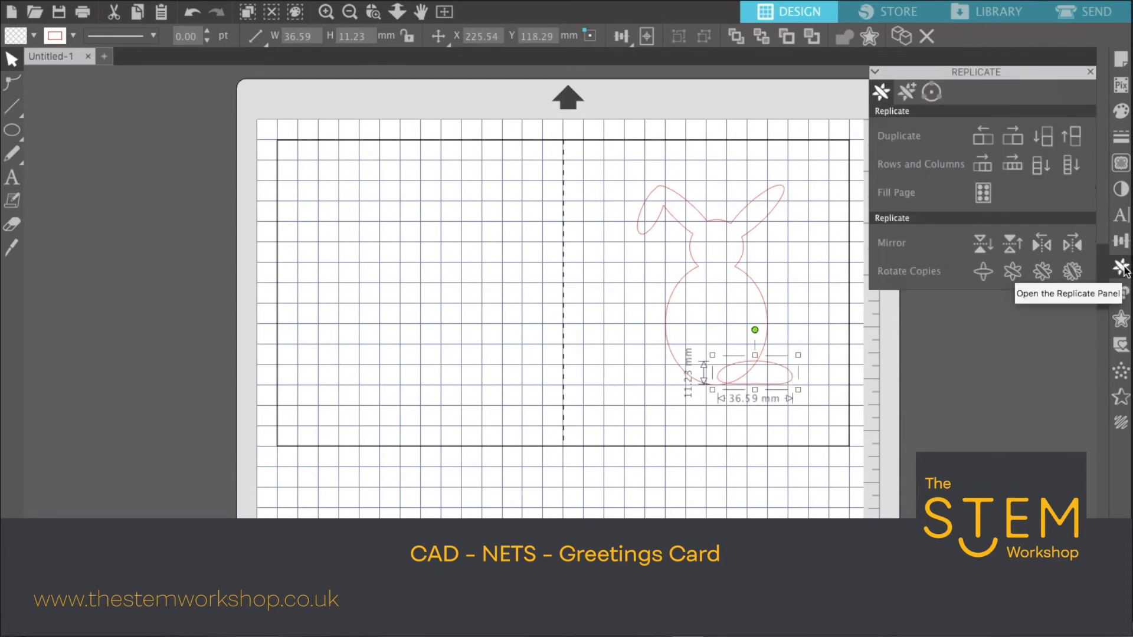
left_click(985, 139)
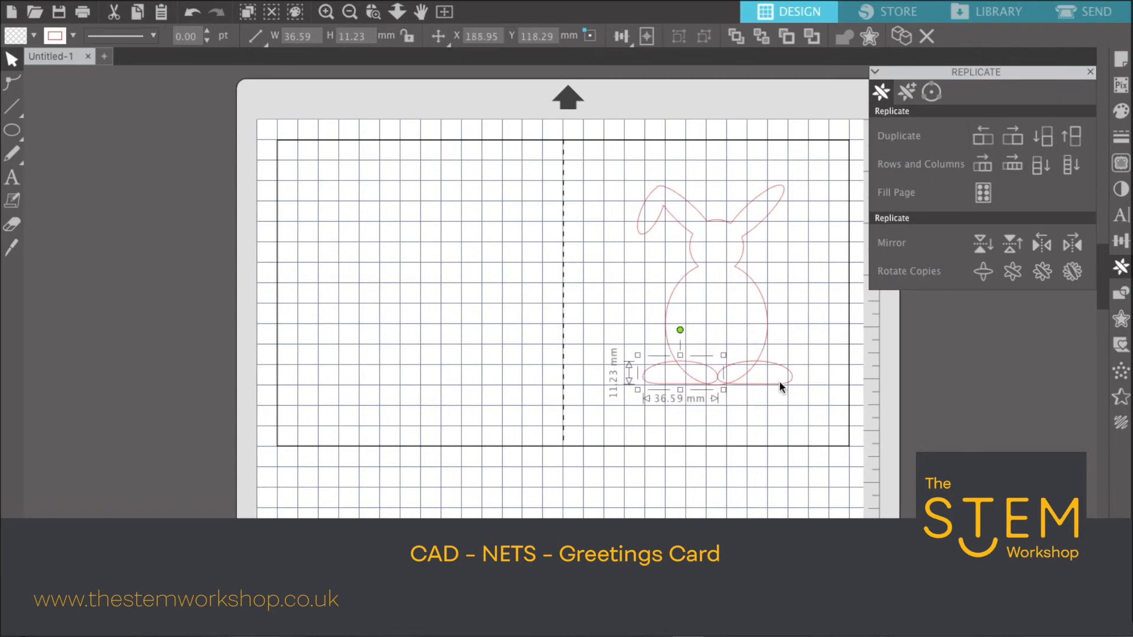
left_click(763, 343, "shift")
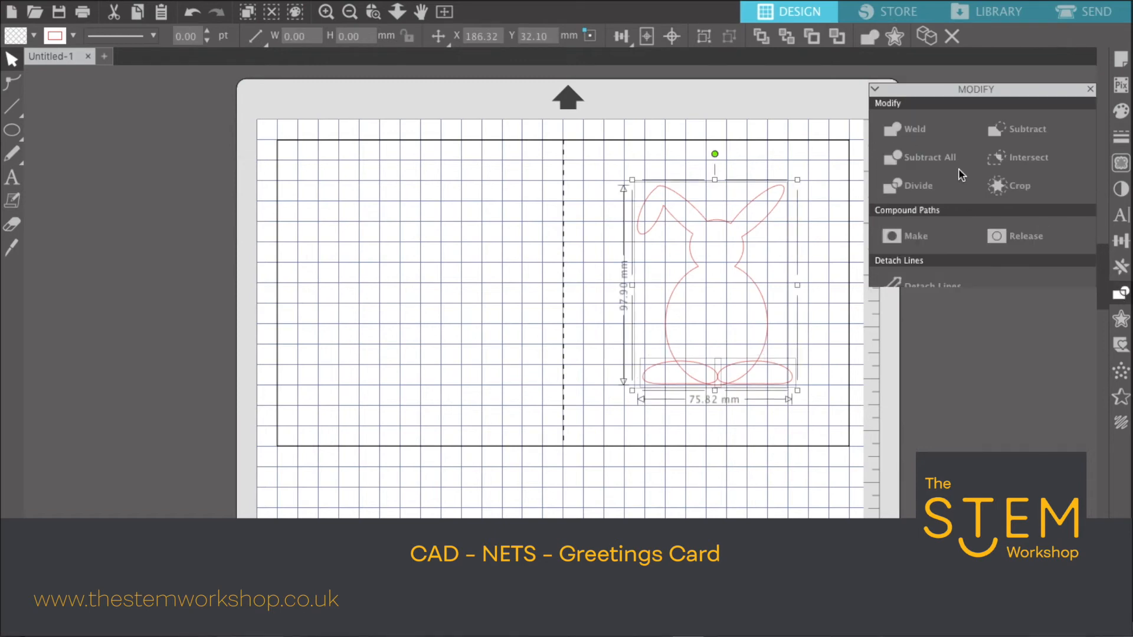
left_click(907, 118)
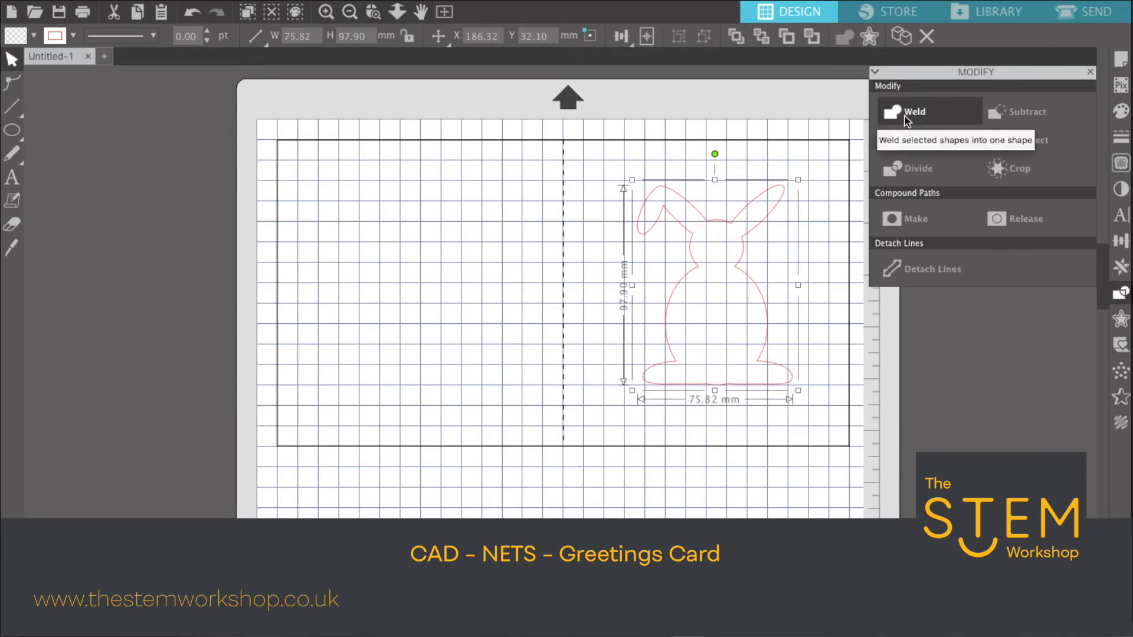
left_click(812, 407)
- Scale the rabbit down to about 64 by 83 mm and reposition it centrally on the card's front
left_click(770, 308)
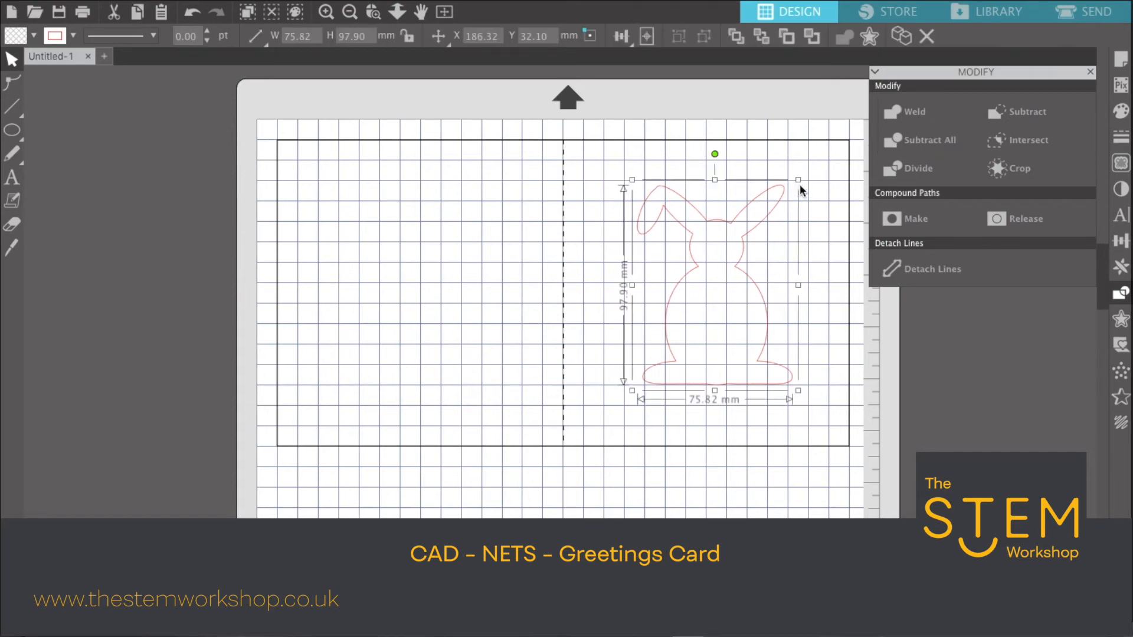
left_click_drag(799, 184, 764, 218)
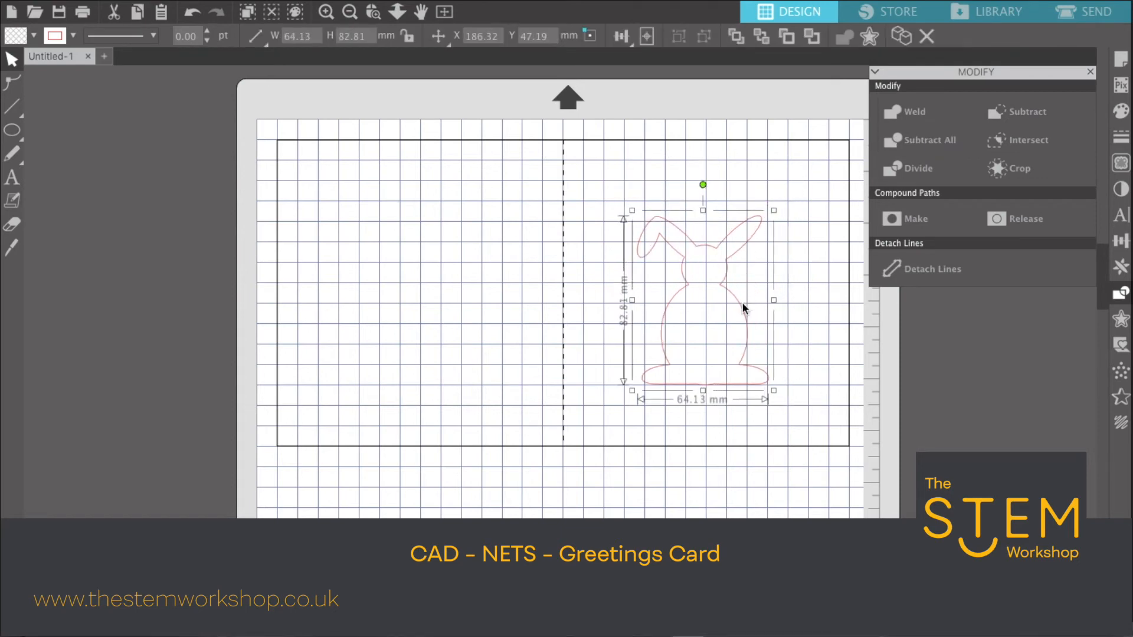
left_click_drag(742, 309, 749, 306)
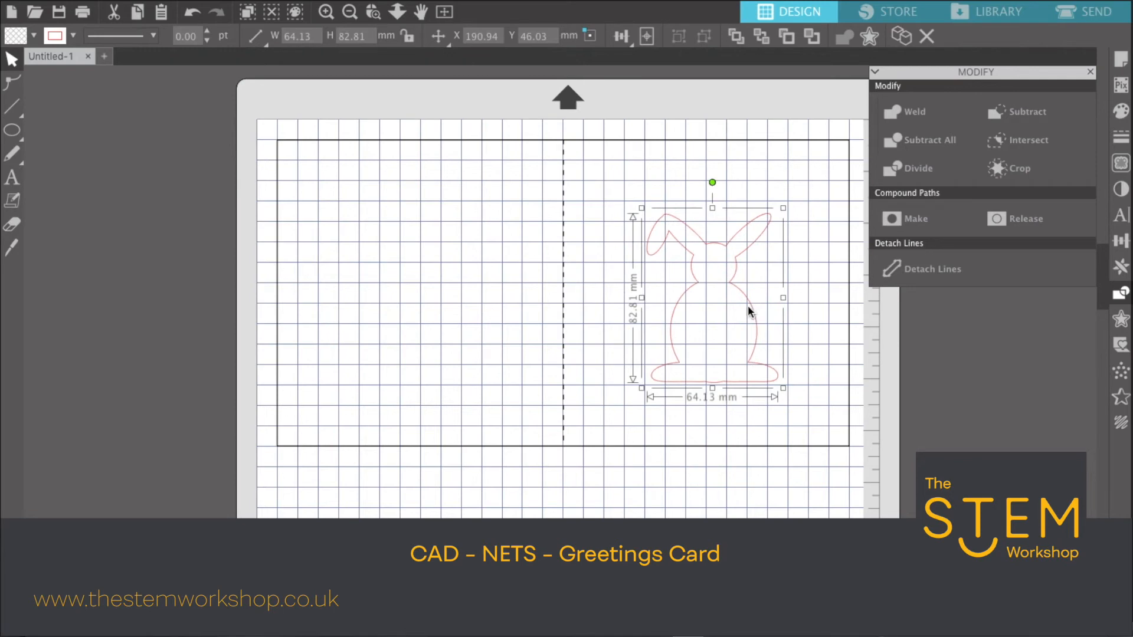
left_click(1090, 72)
- Try a solid black fill on the rabbit and replace it with bright yellow
left_click(1121, 111)
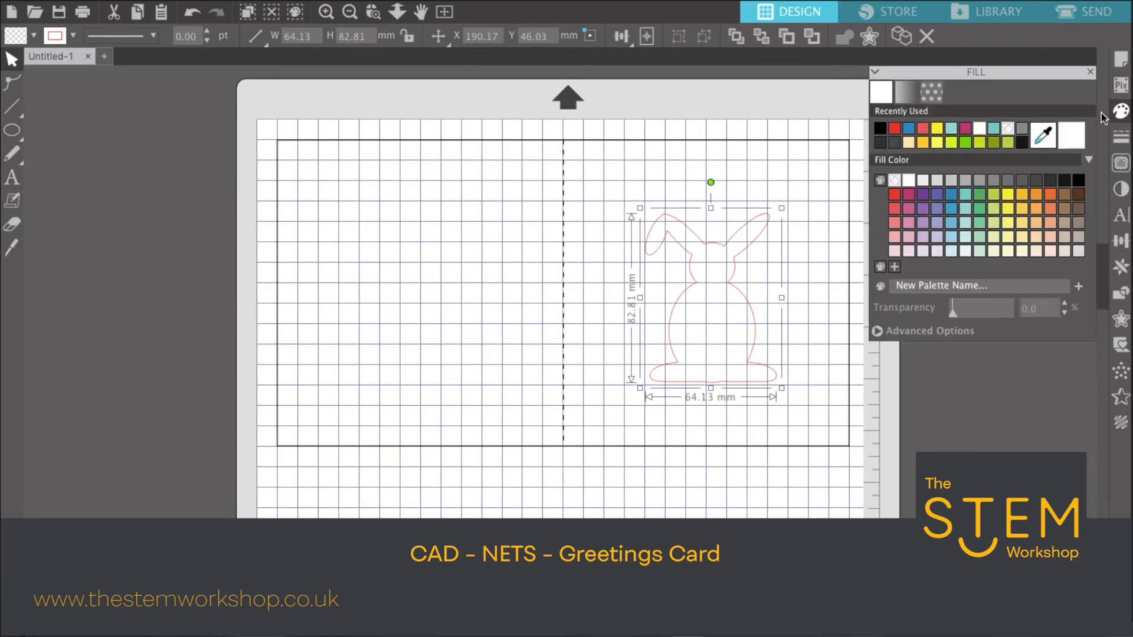
left_click(879, 129)
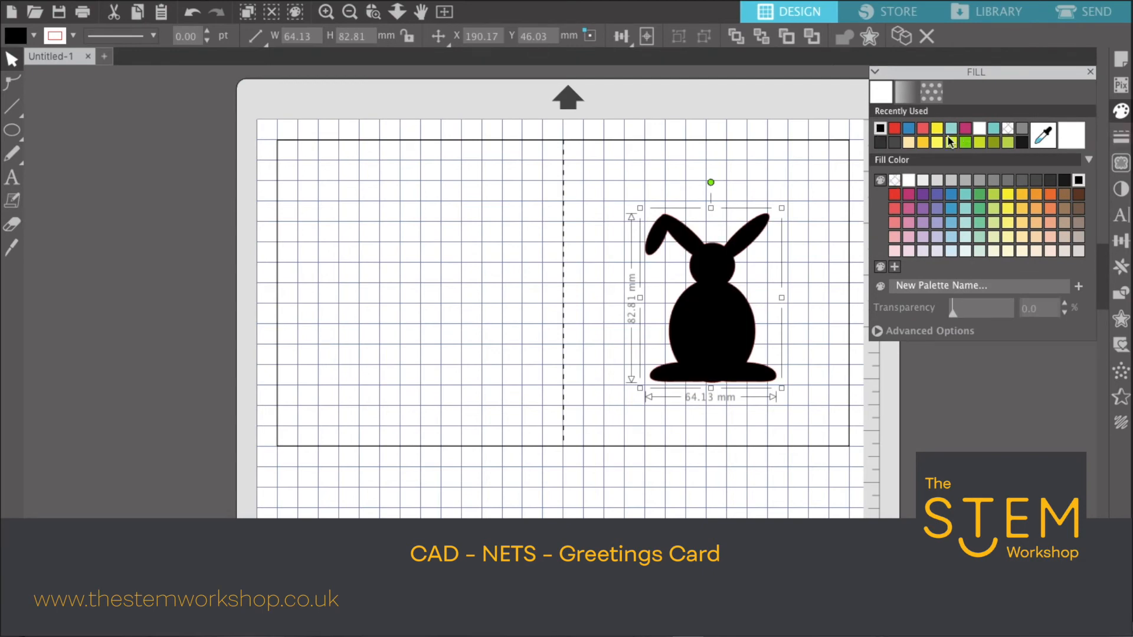
left_click(1008, 195)
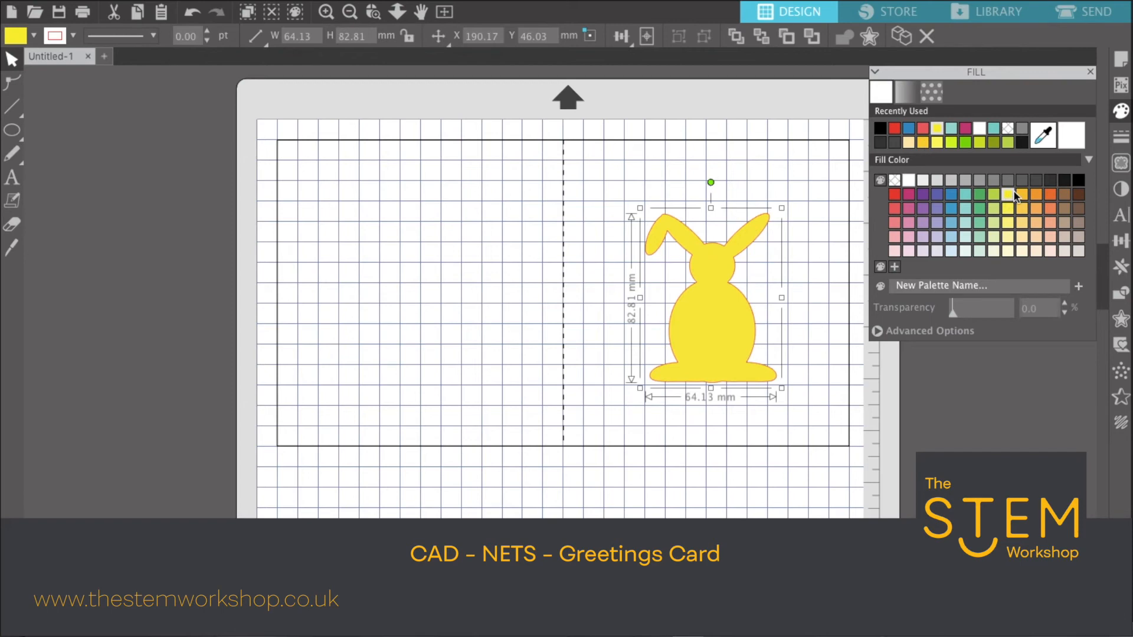
- Set the rabbit's line color to transparent so that it has no red outline
left_click(1124, 140)
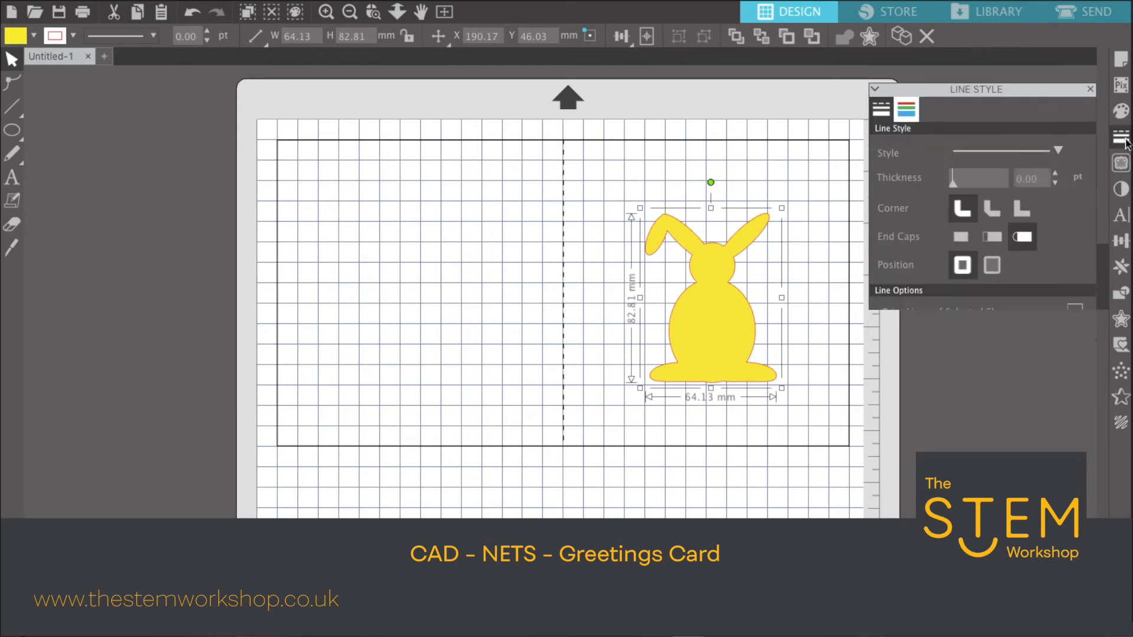
left_click(912, 97)
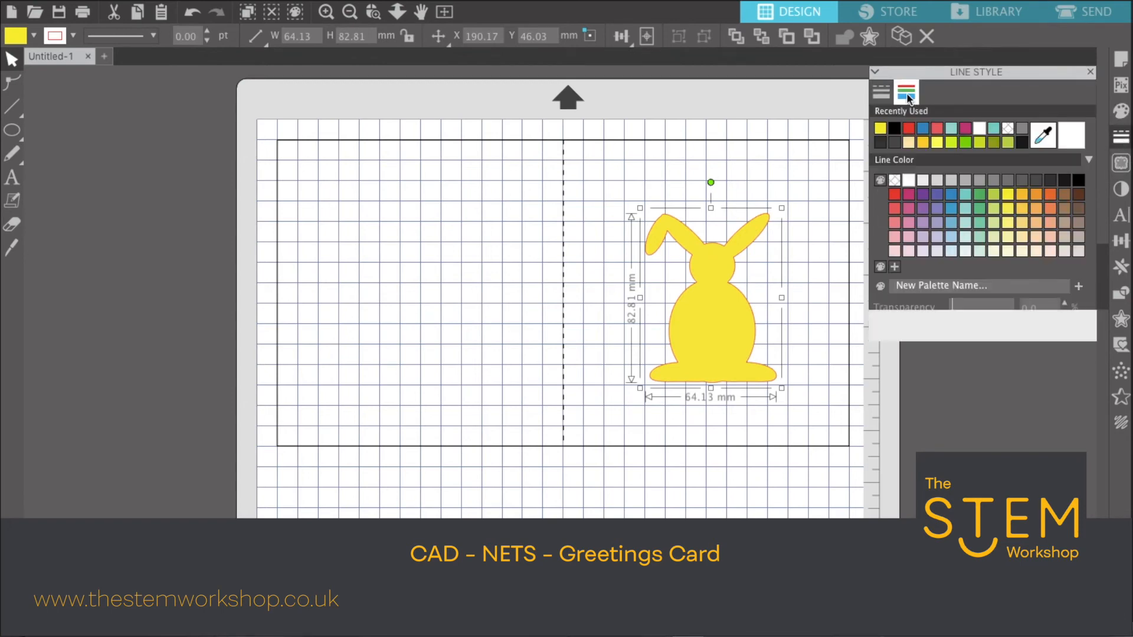
left_click(895, 181)
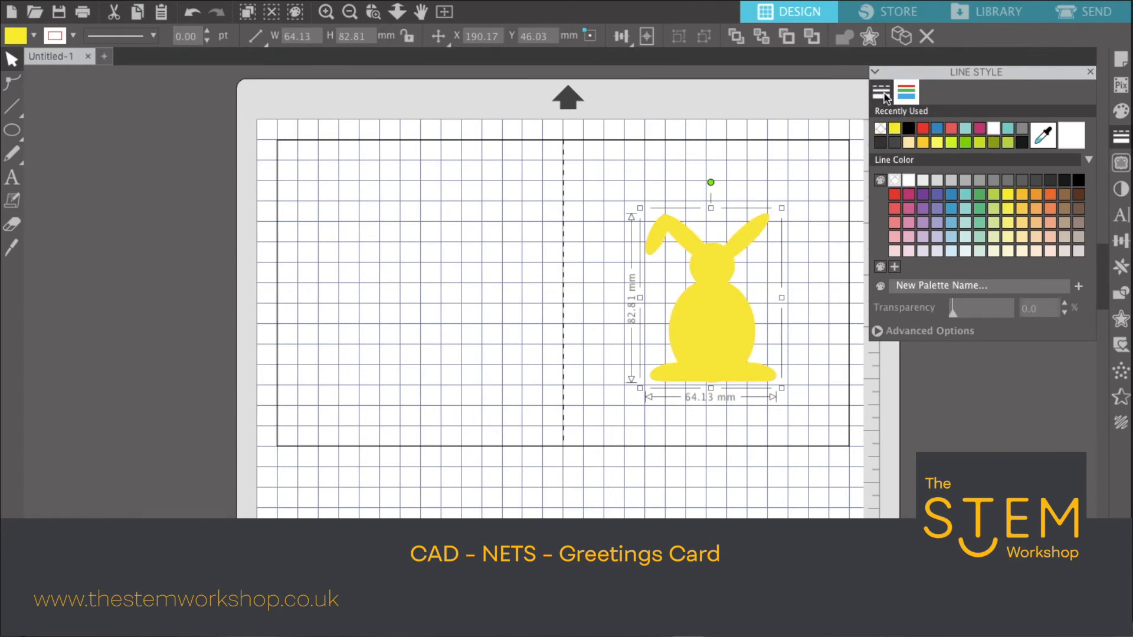
- Browse the gradient fills and try two dotted pattern fills on the rabbit
left_click(1119, 111)
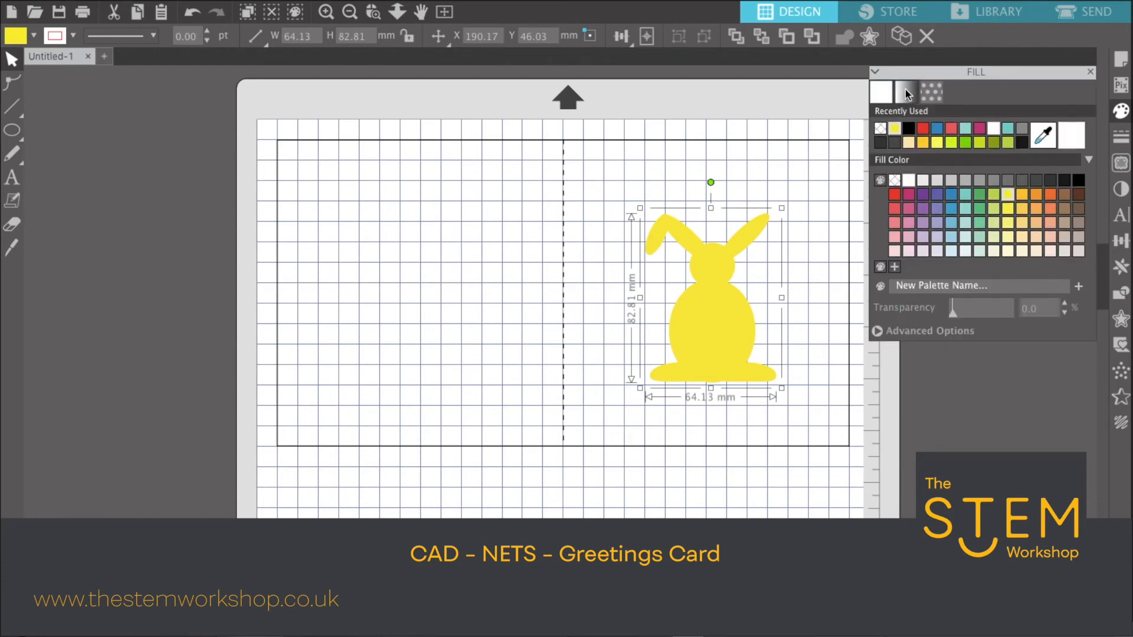
left_click(905, 90)
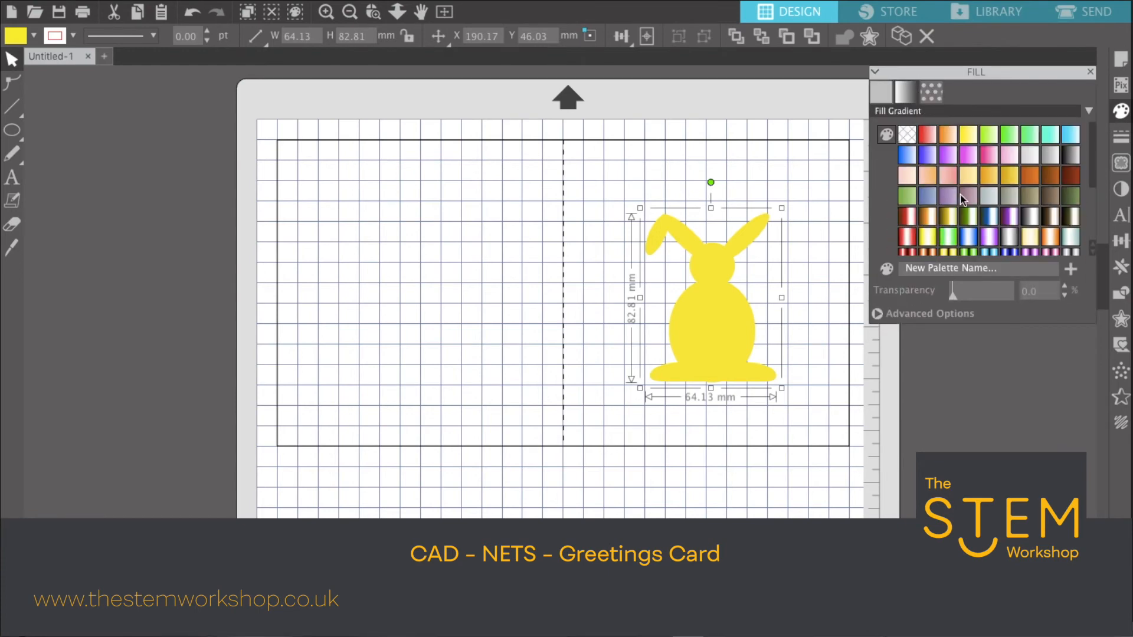
scroll(963, 199, "down", 3)
left_click(932, 92)
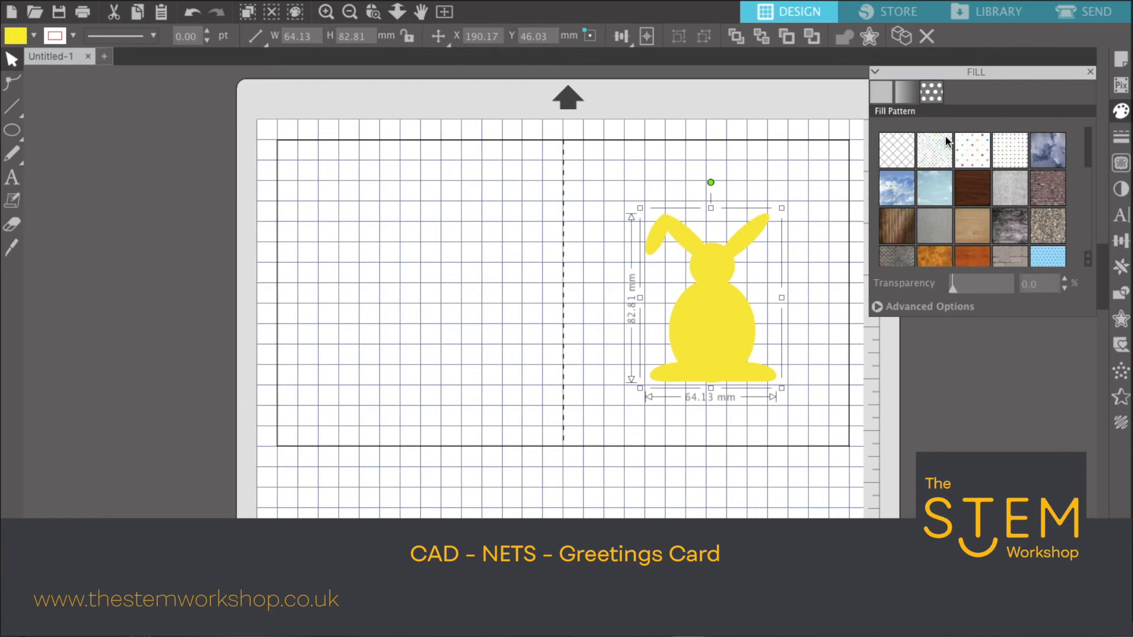
left_click(970, 152)
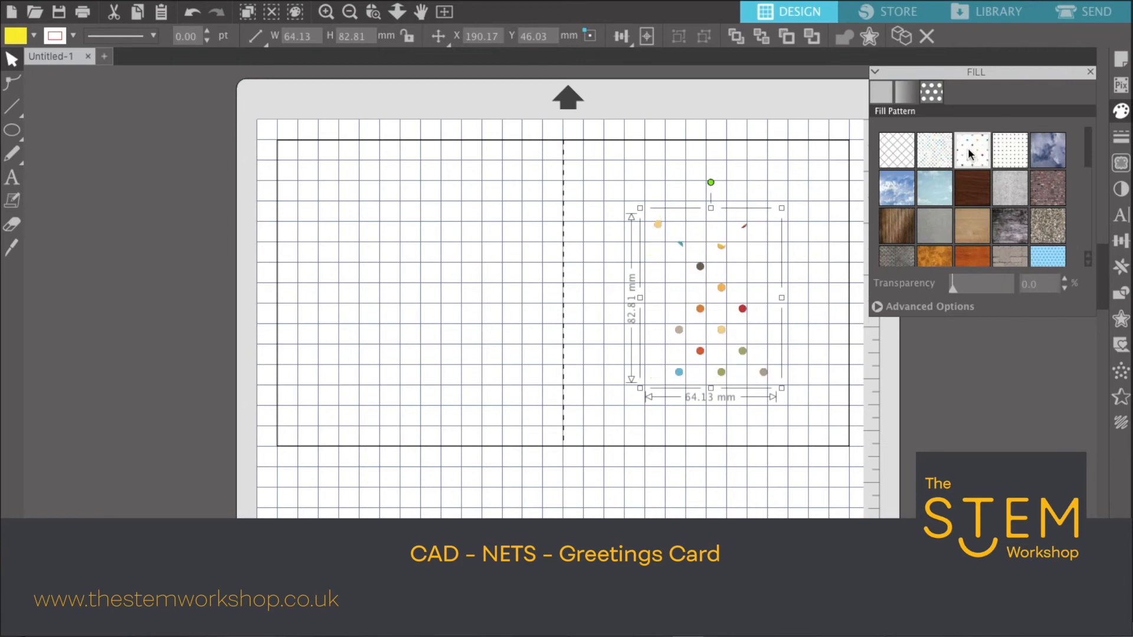
left_click(1001, 154)
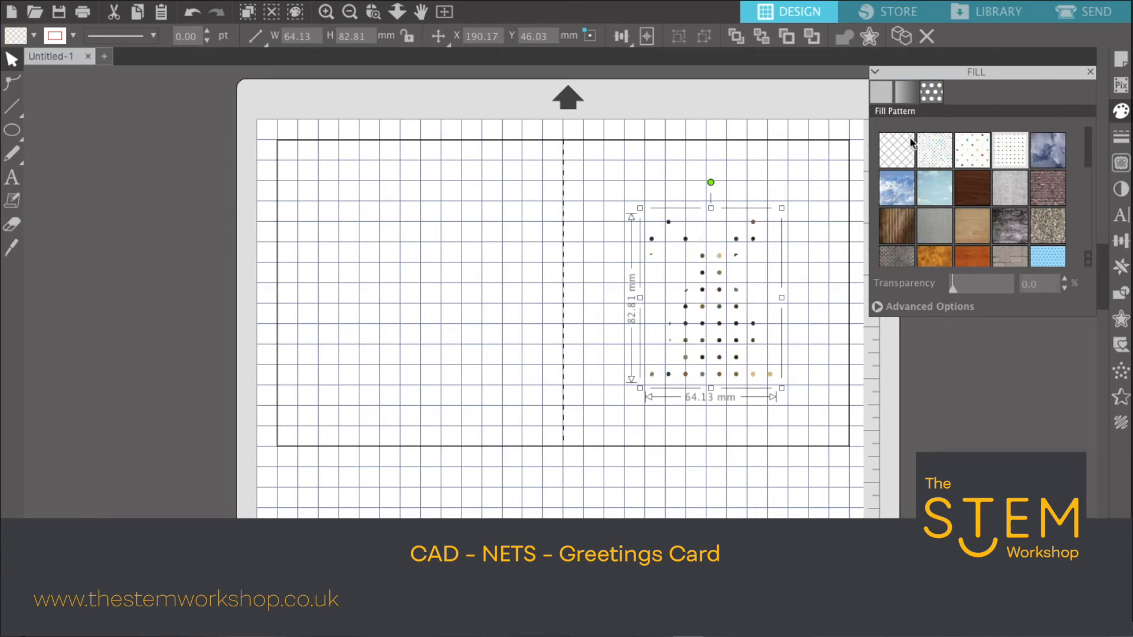
- Fill the rabbit with a slightly lighter solid yellow and deselect it
left_click(884, 95)
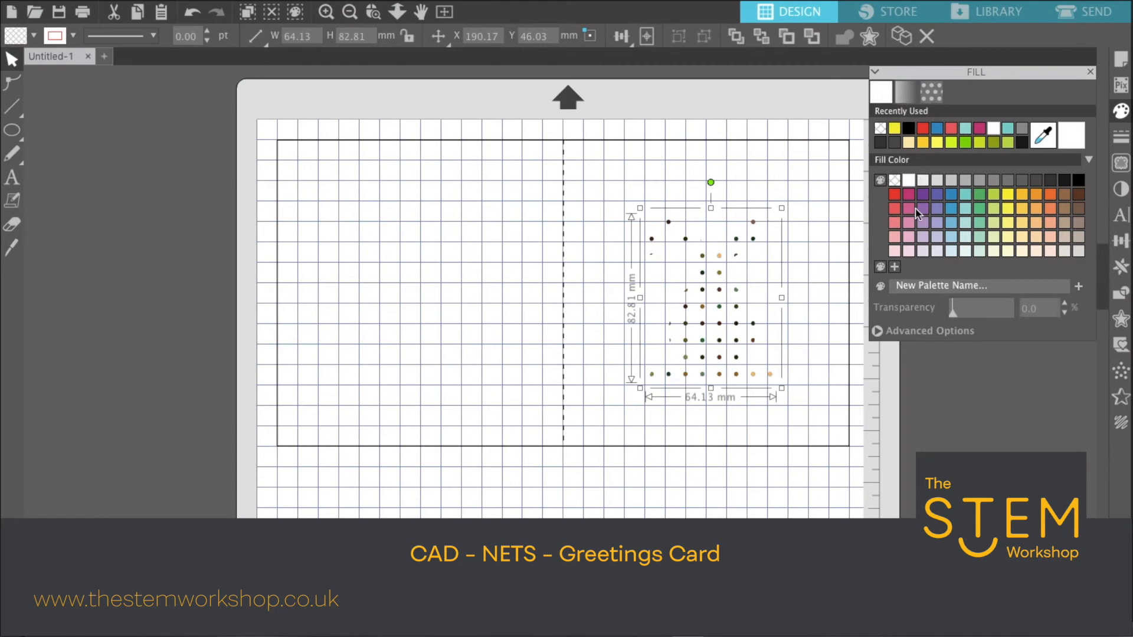
left_click(1009, 210)
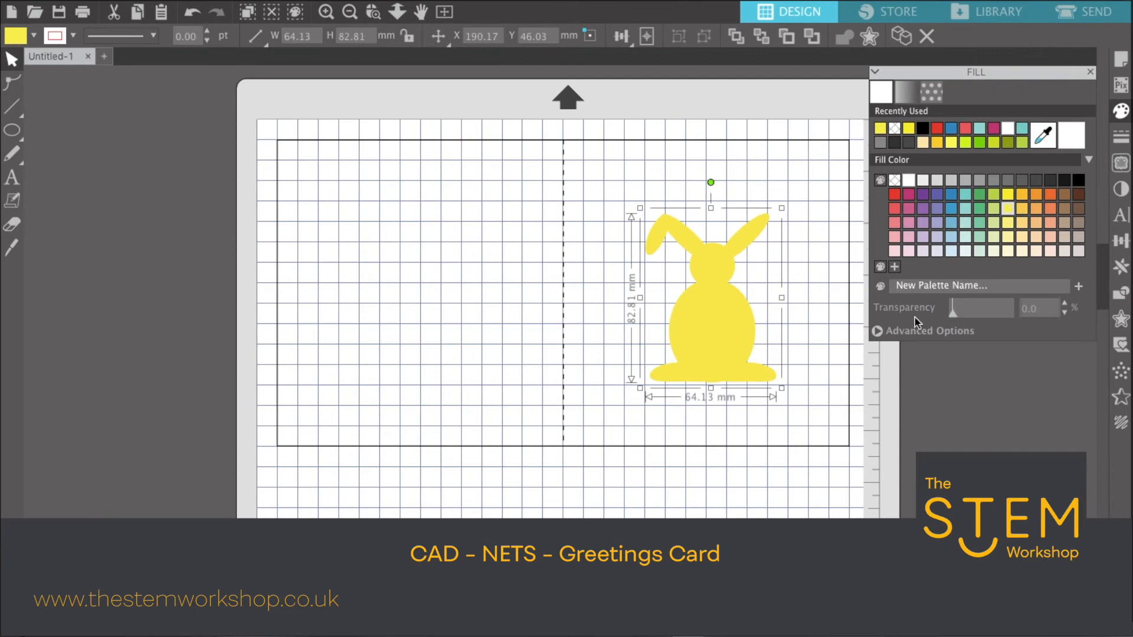
left_click(809, 405)
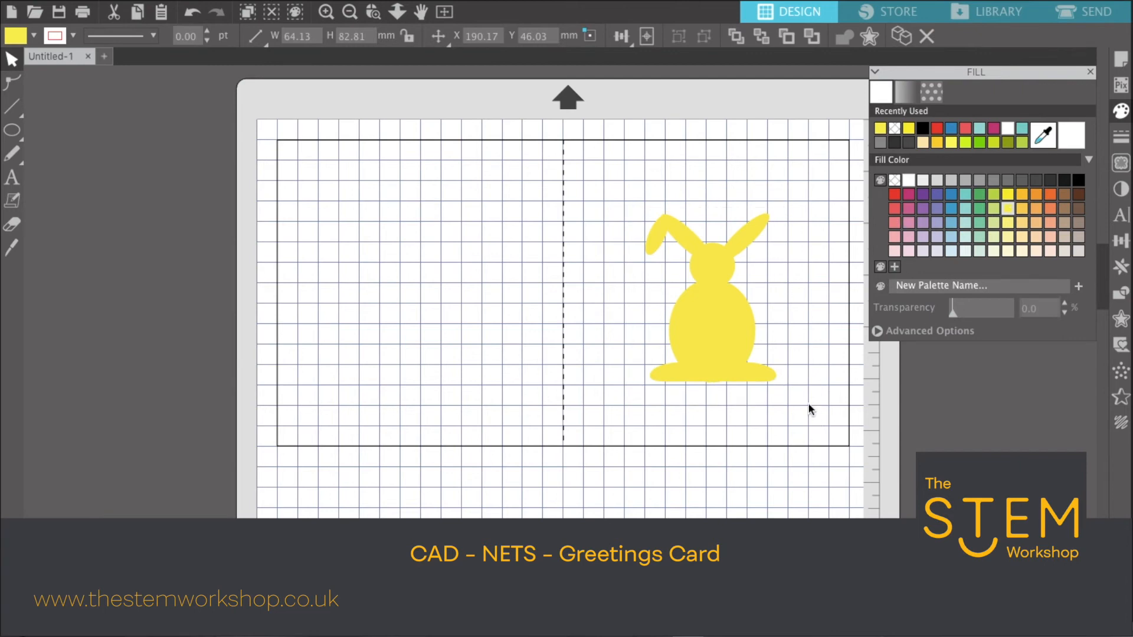
left_click(739, 329)
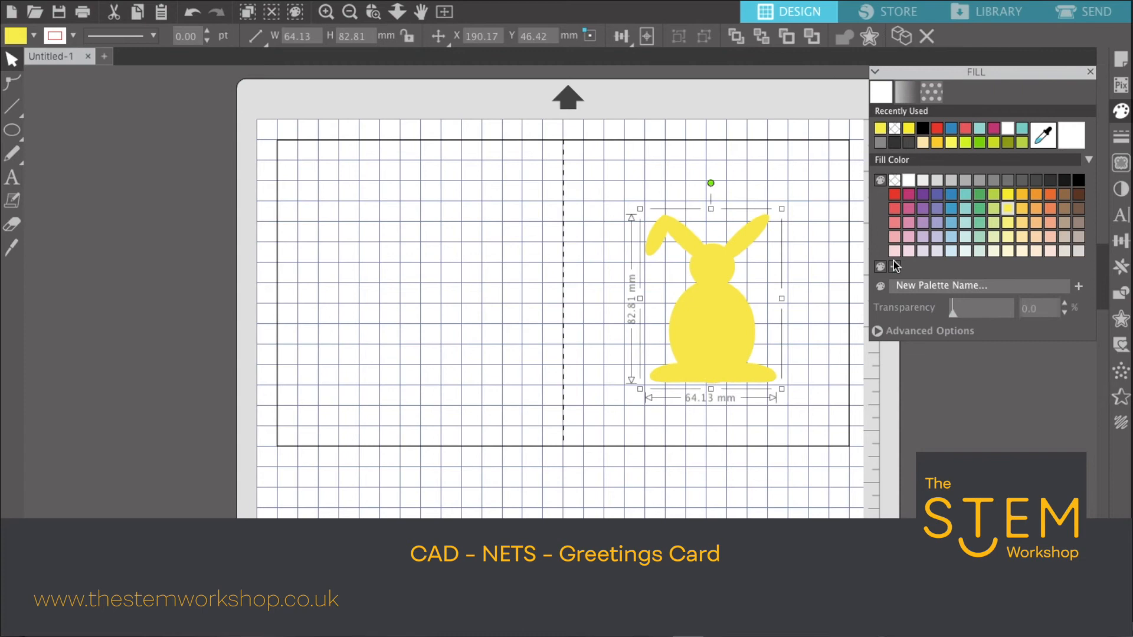
left_click(827, 304)
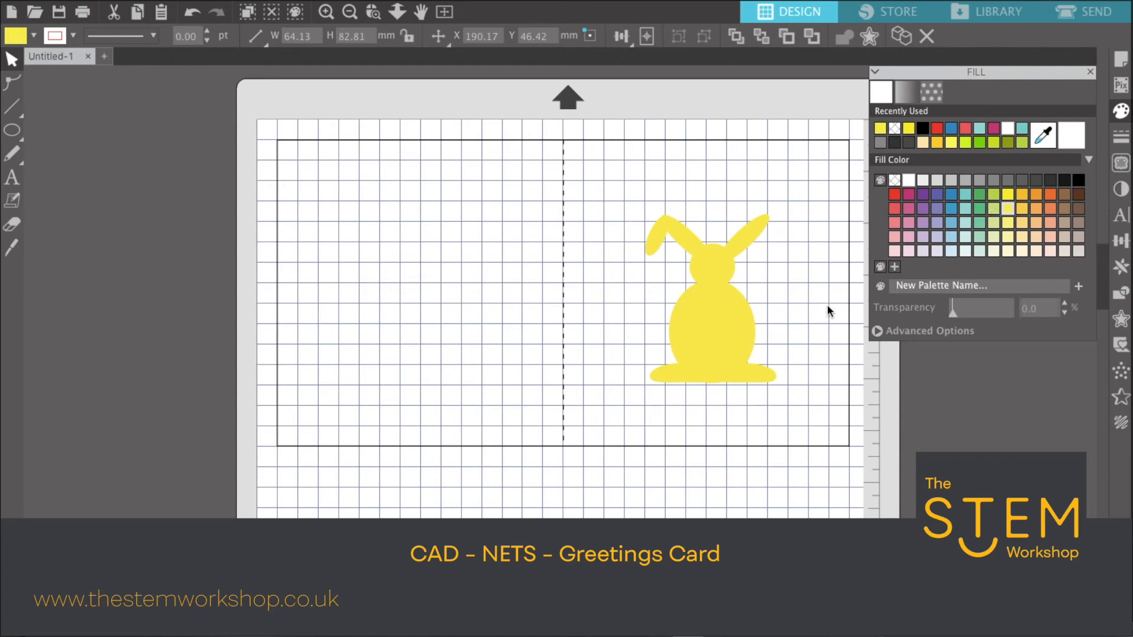
- Close the fill settings, add the text "Happy" above the rabbit and shift it towards the middle of the card front
left_click(1091, 71)
left_click(11, 177)
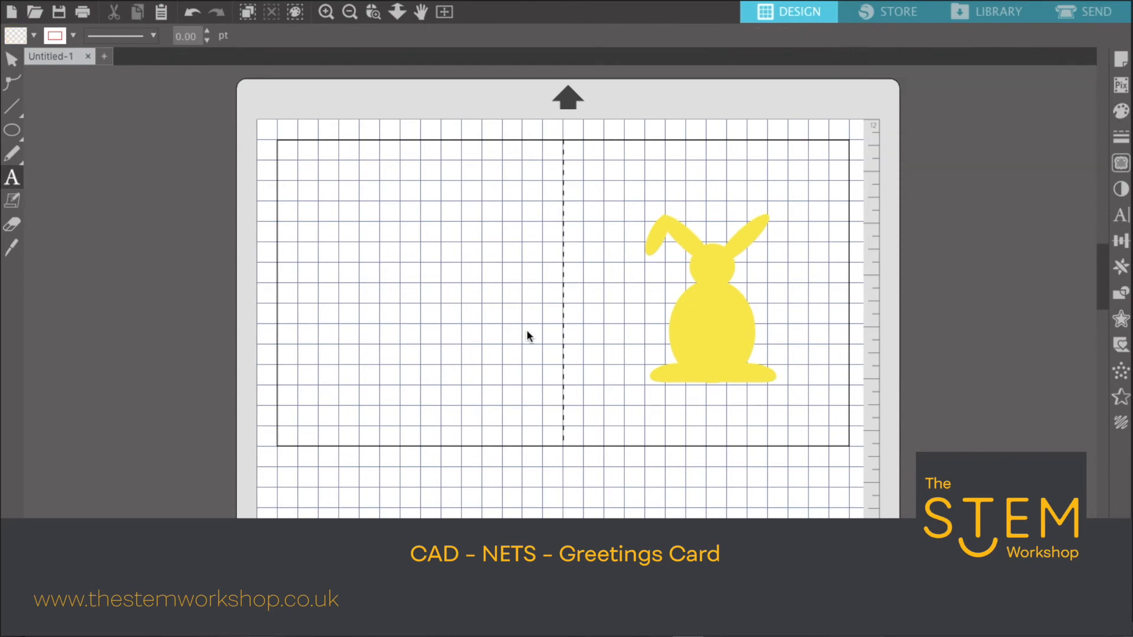
left_click(604, 183)
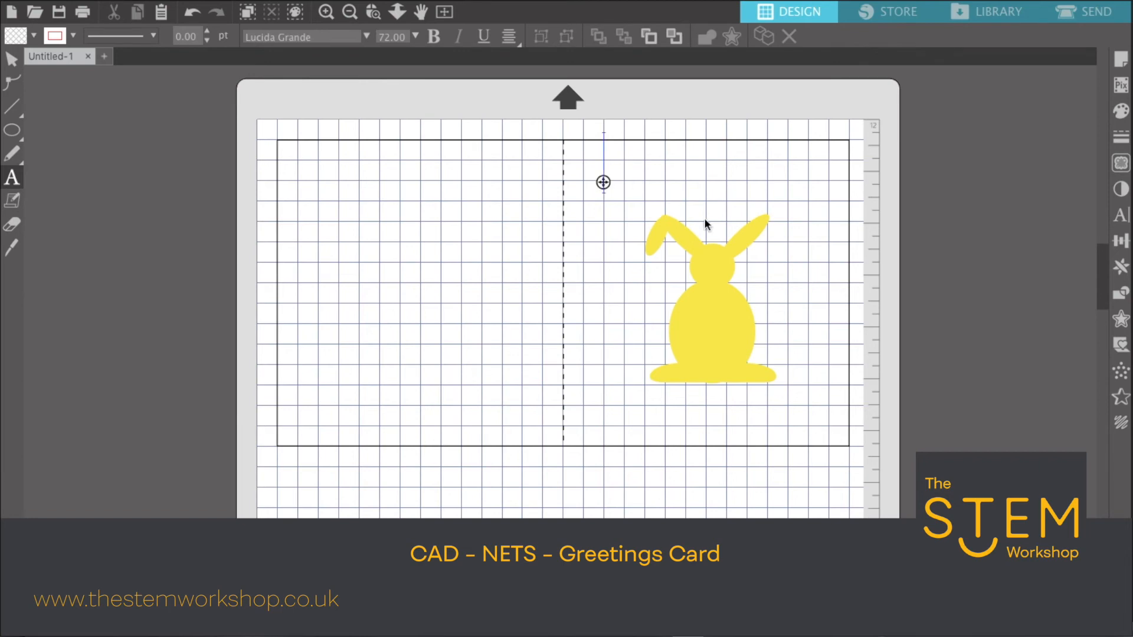
type("Happy")
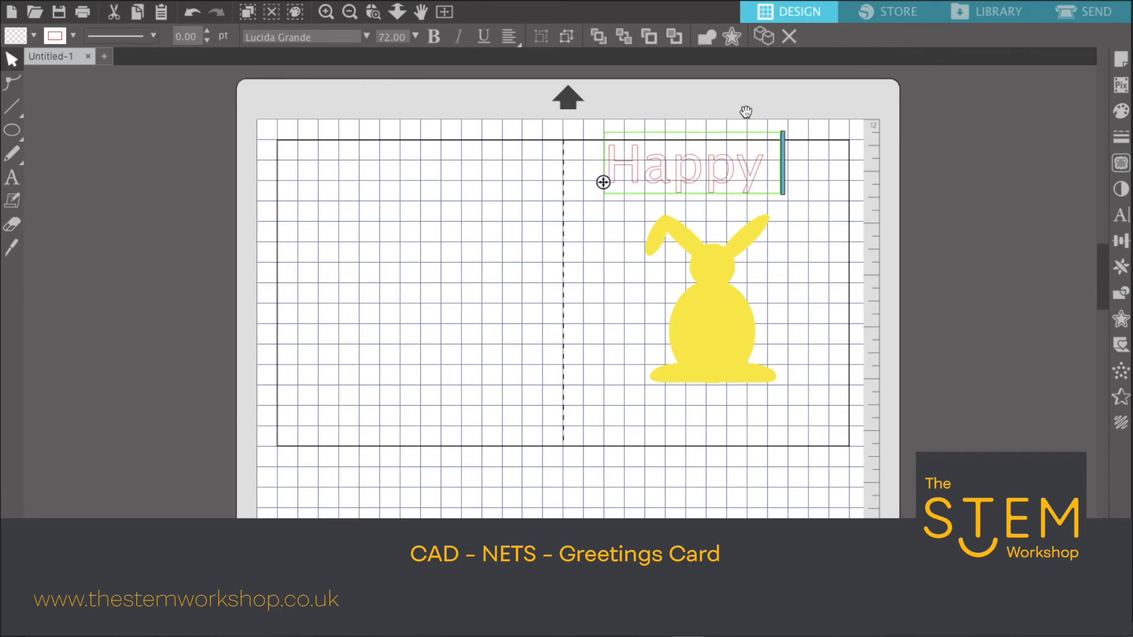
key("BackSpace")
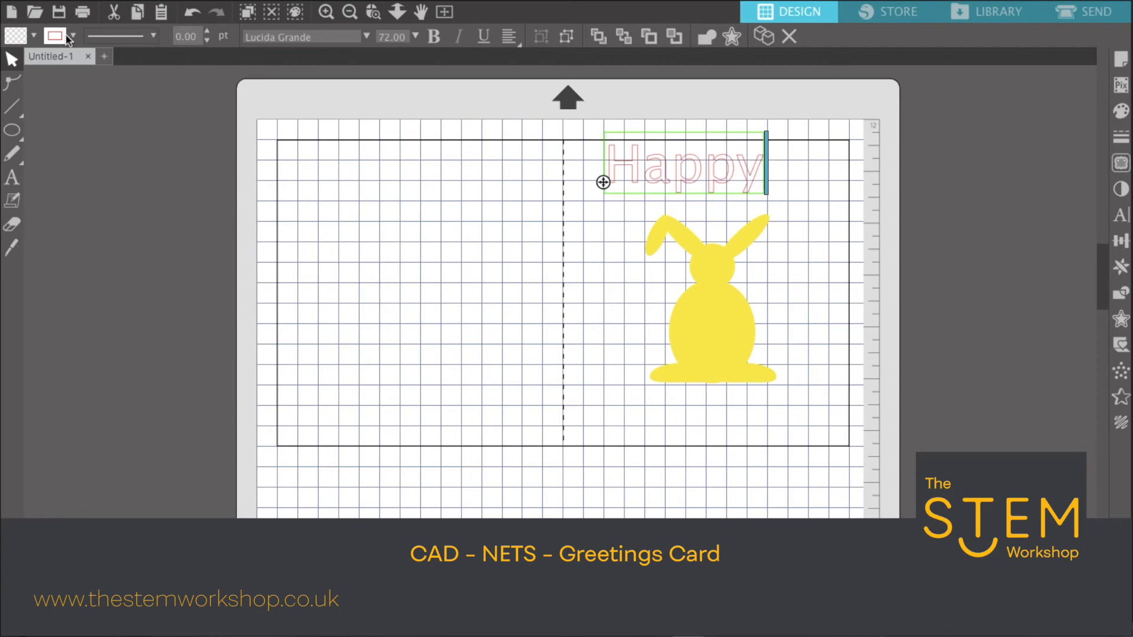
left_click_drag(743, 167, 781, 176)
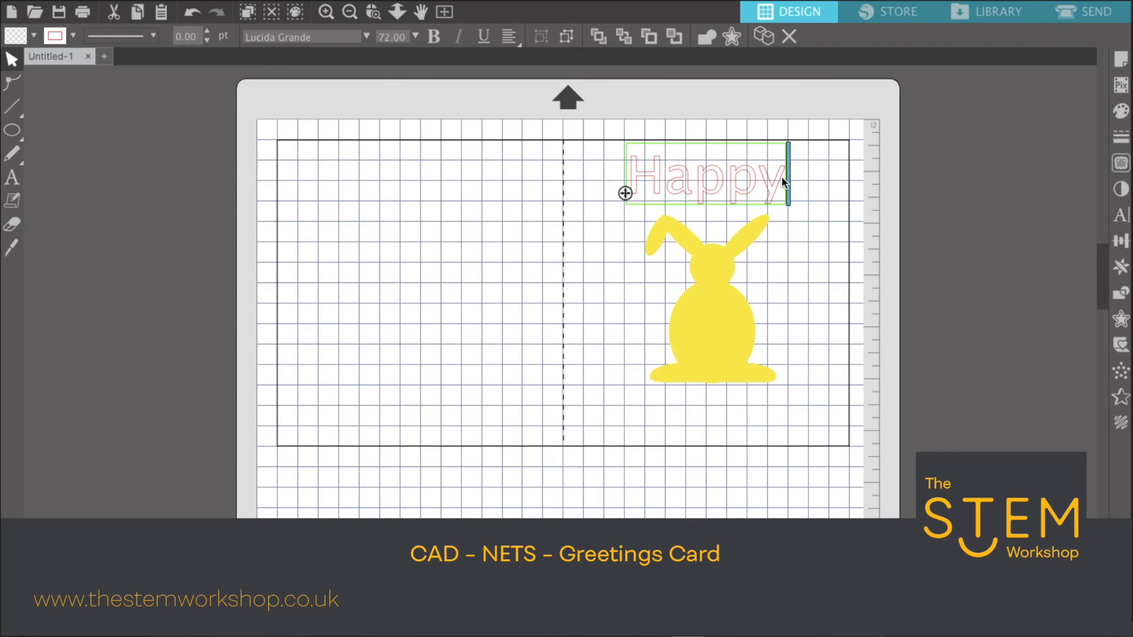
- Change the font of the "Happy" text to Fibra
key("Escape")
double_click(784, 182)
left_click_drag(782, 184, 633, 168)
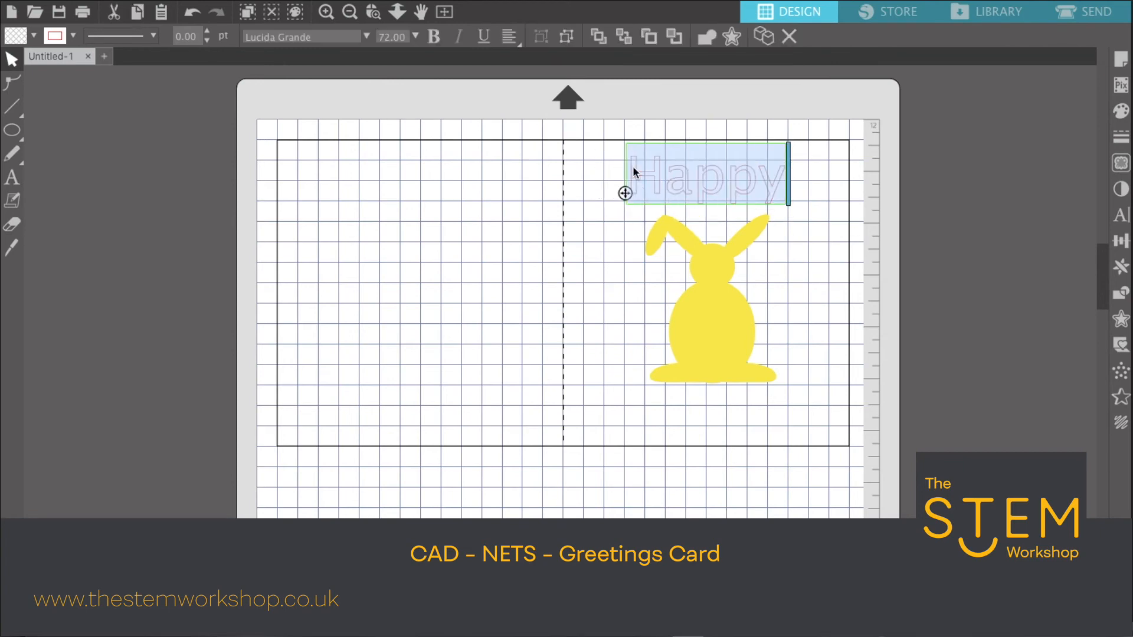
left_click(368, 37)
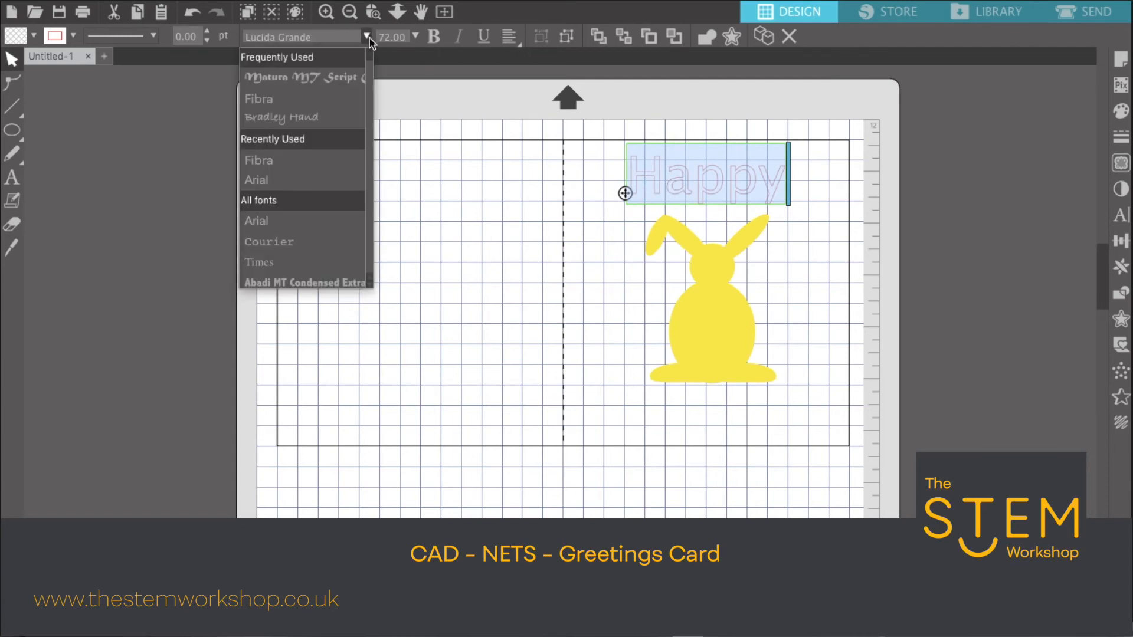
left_click(346, 100)
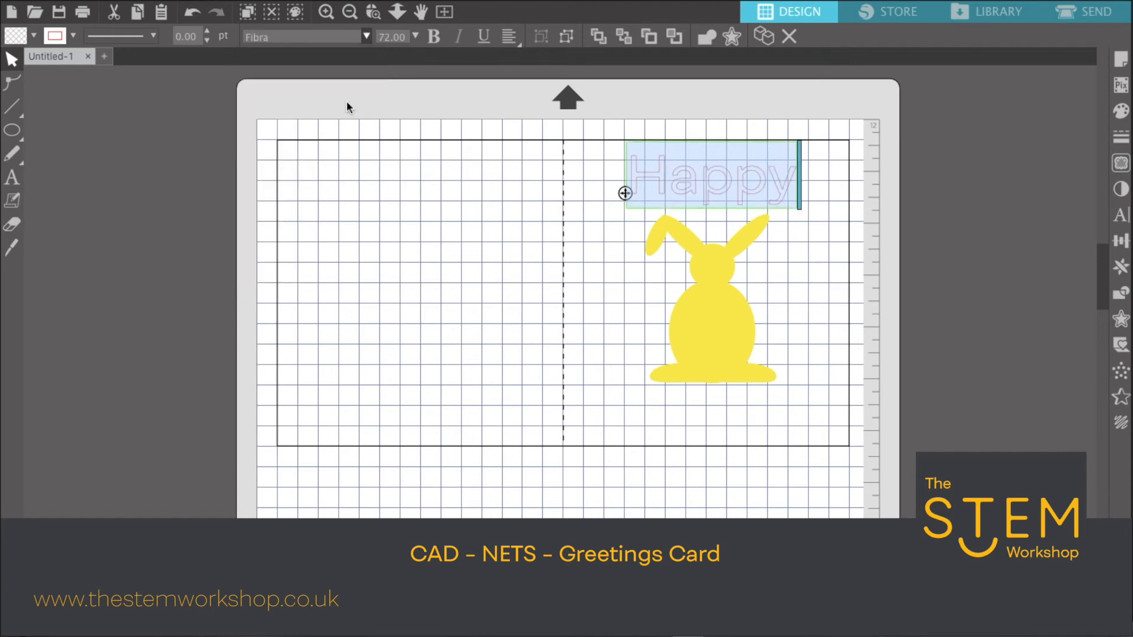
- Set the "Happy" text size to 50 pt and centre the word above the rabbit
left_click(415, 36)
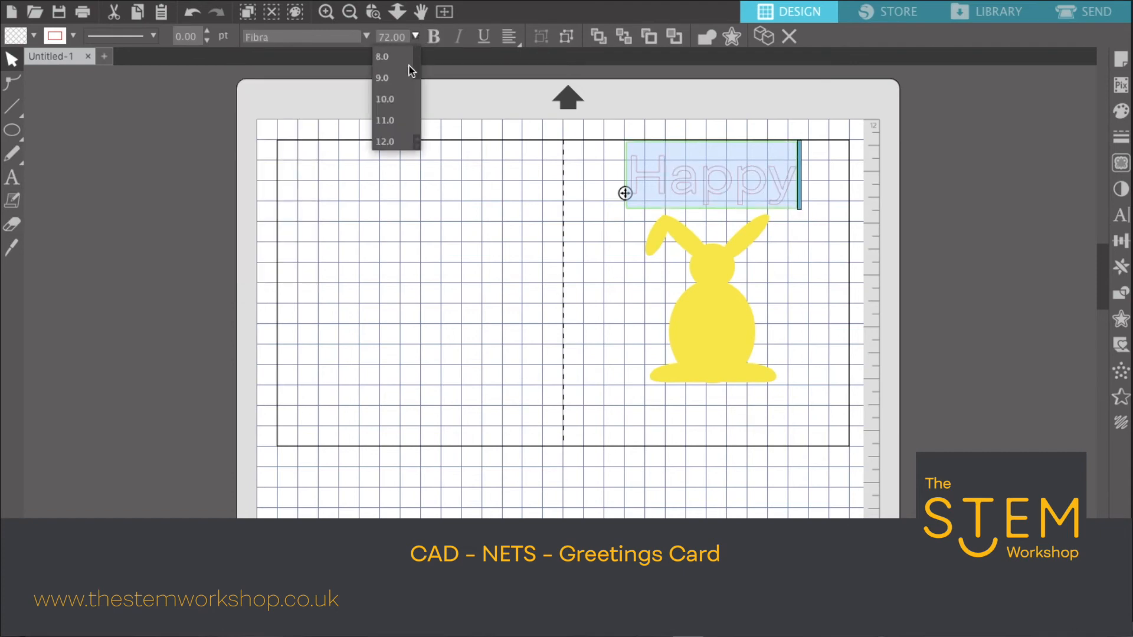
left_click(391, 144)
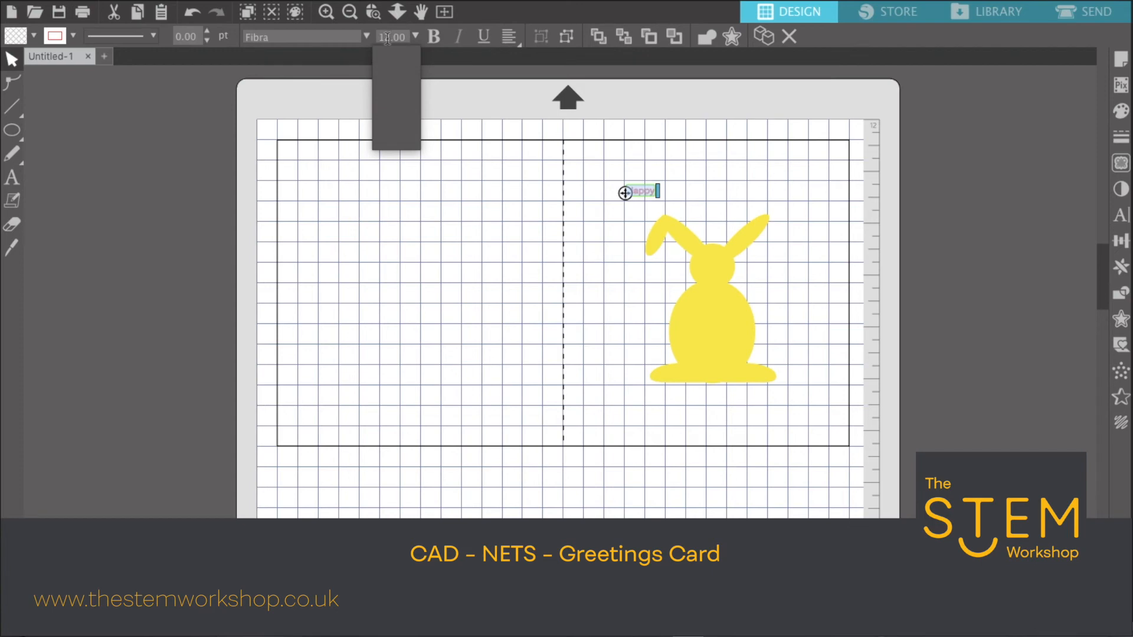
type("0")
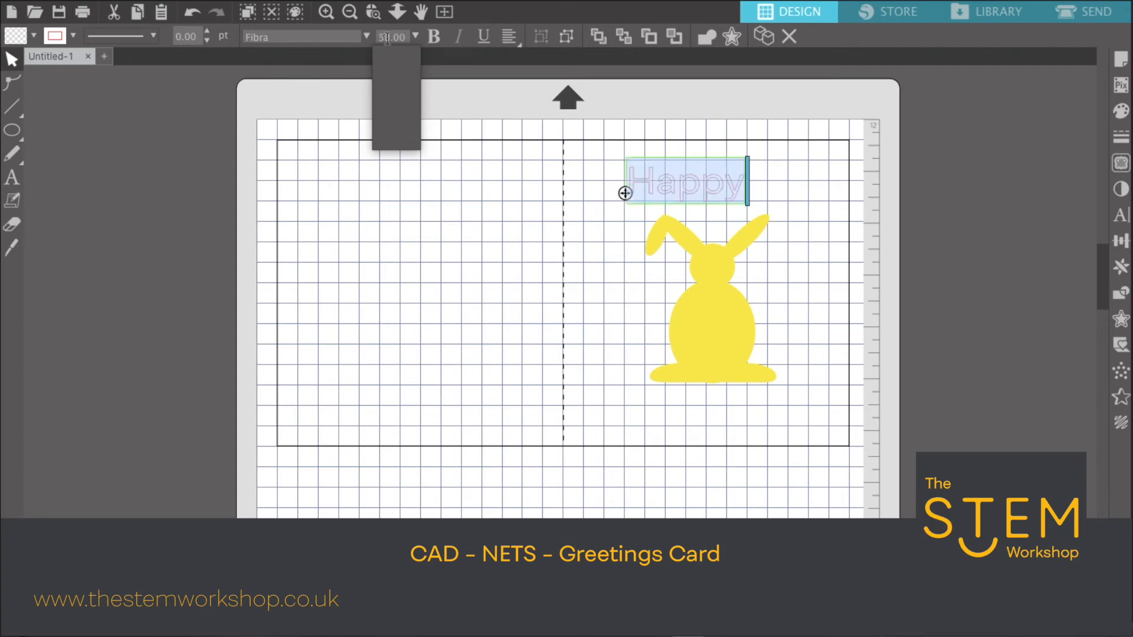
left_click(730, 143)
left_click_drag(727, 190, 752, 186)
left_click(766, 184)
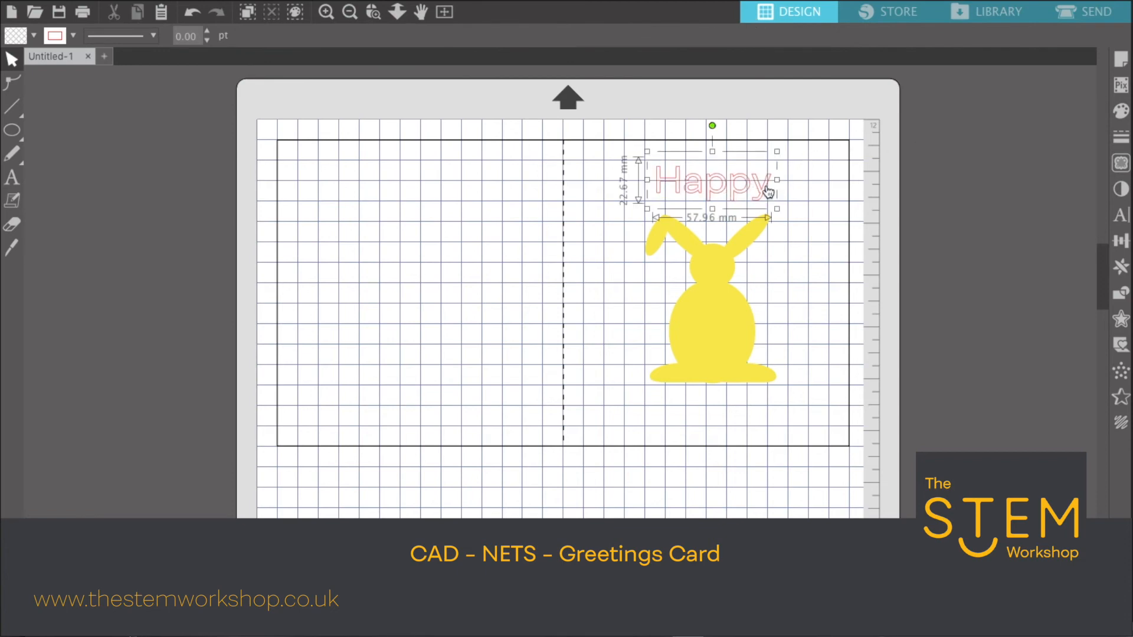
- Fill the "Happy" text with a solid light red and deselect it
left_click(1124, 115)
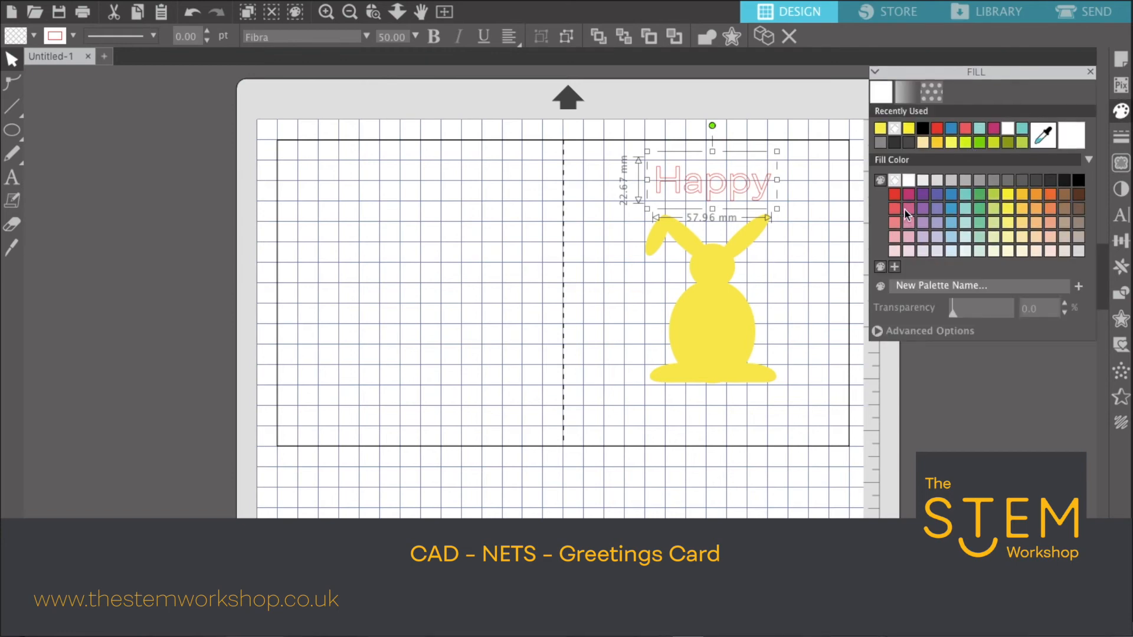
left_click(895, 208)
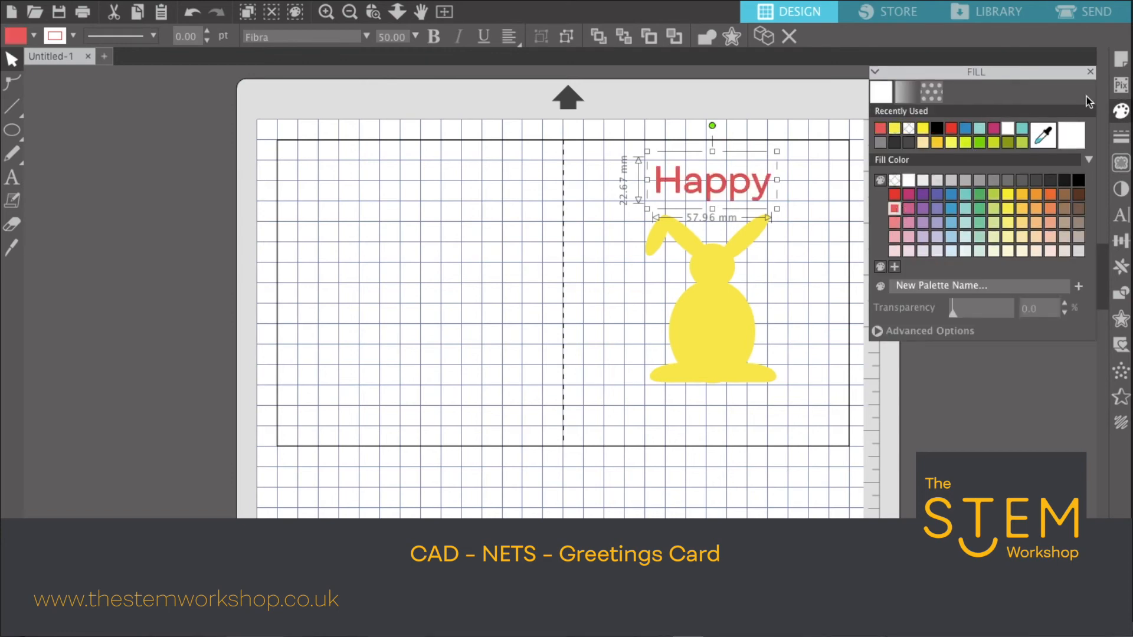
left_click(1090, 71)
left_click(816, 224)
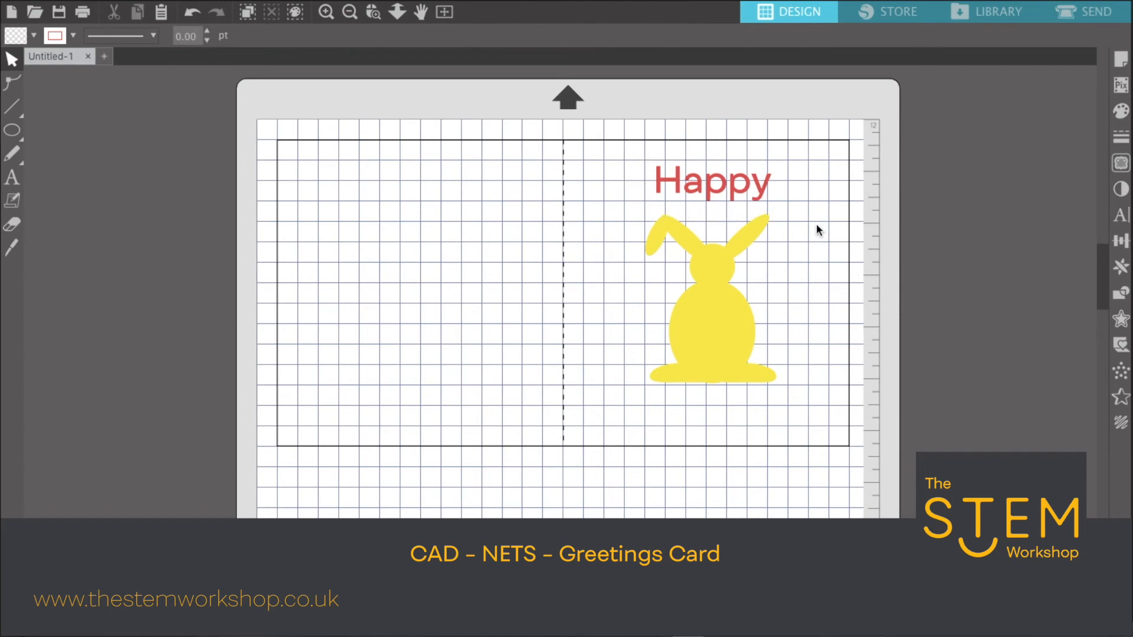
- Copy and paste the red "Happy" text and place the copy centrally below the rabbit's feet
left_click(754, 188)
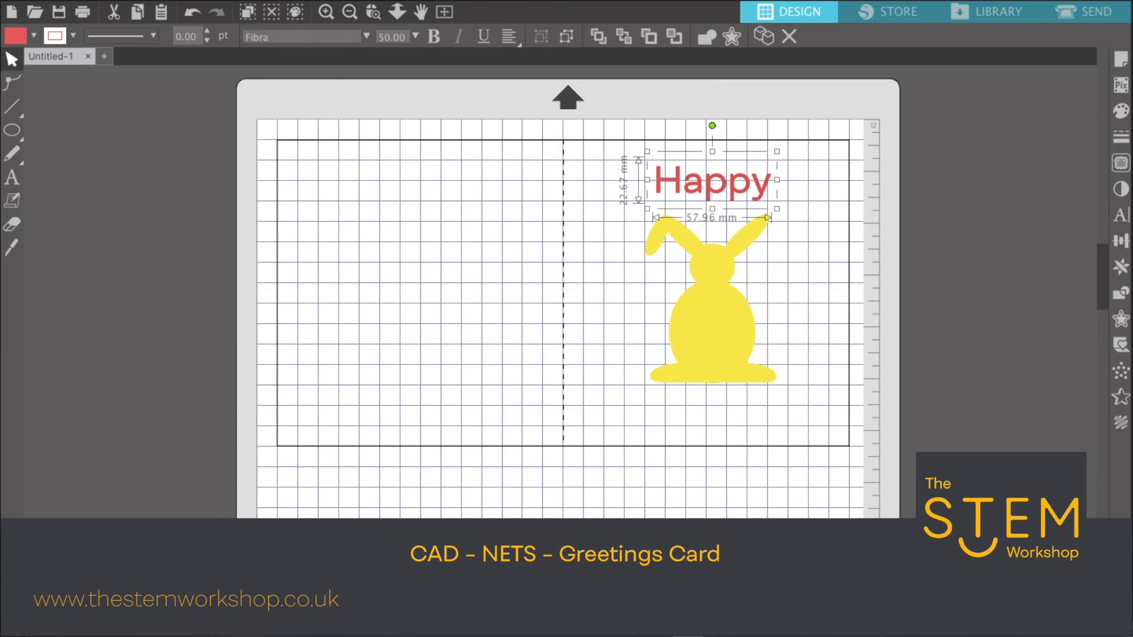
left_click(203, 43)
left_click(194, 1)
left_click(191, 66)
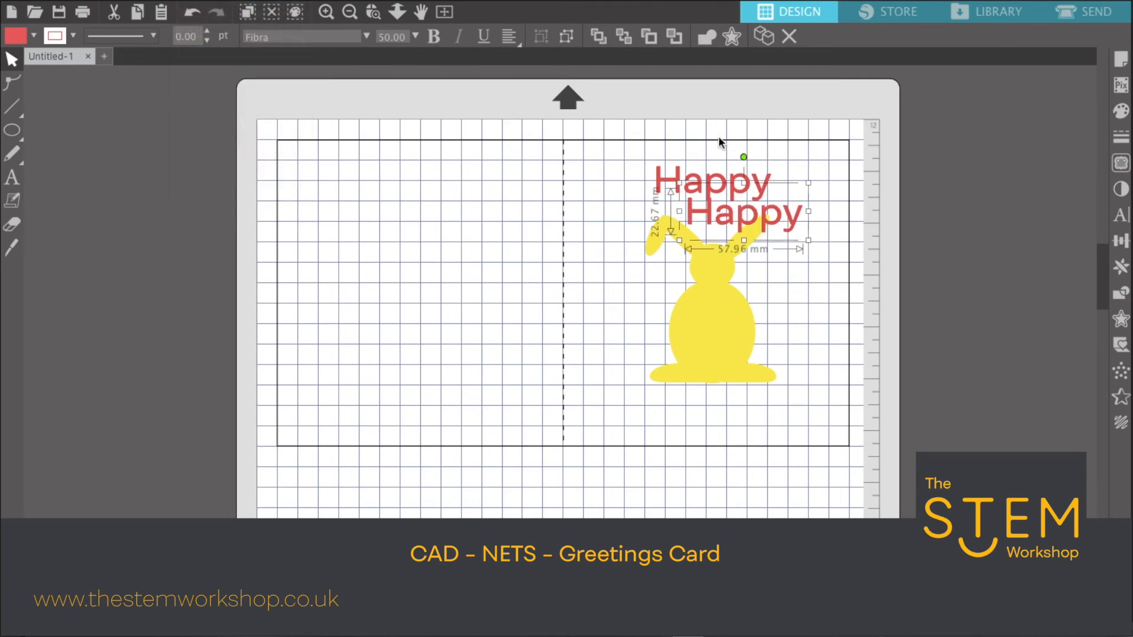
left_click_drag(740, 217, 716, 414)
- Replace the wording of the lower text with "Easter" and adjust its position slightly below the rabbit
double_click(716, 413)
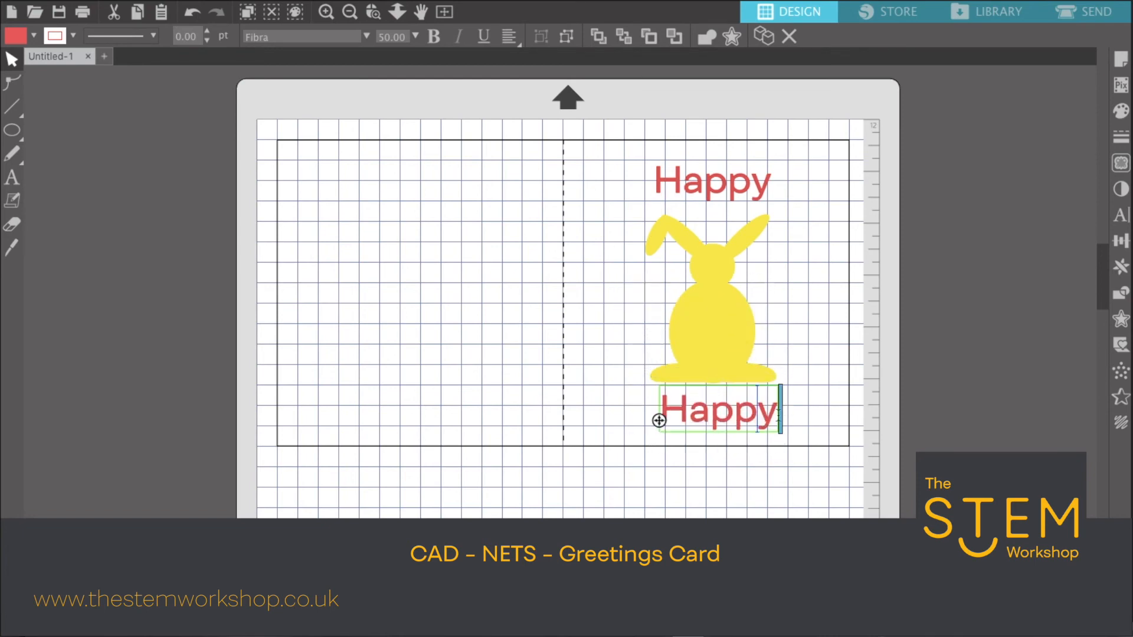
key("BackSpace")
key("BackSpace")
key("BackSpace")
key("BackSpace")
key("BackSpace")
type("Easter")
left_click(911, 419)
left_click_drag(753, 415, 755, 420)
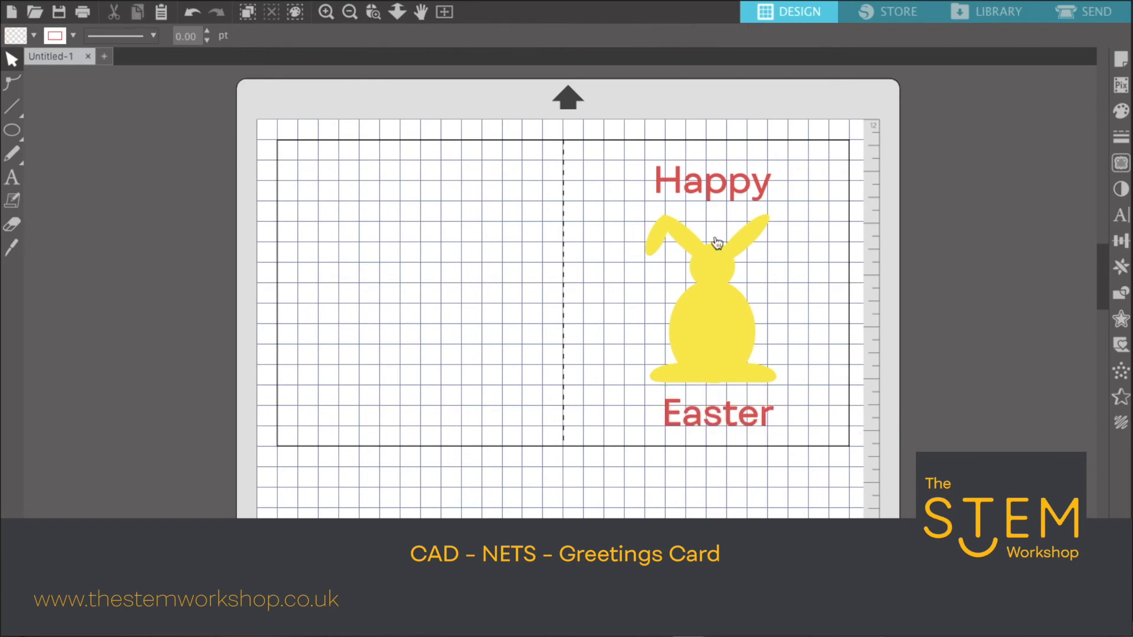
- Scale the rabbit down to about 53 by 68 mm and centre it between "Happy" and "Easter"
left_click(725, 299)
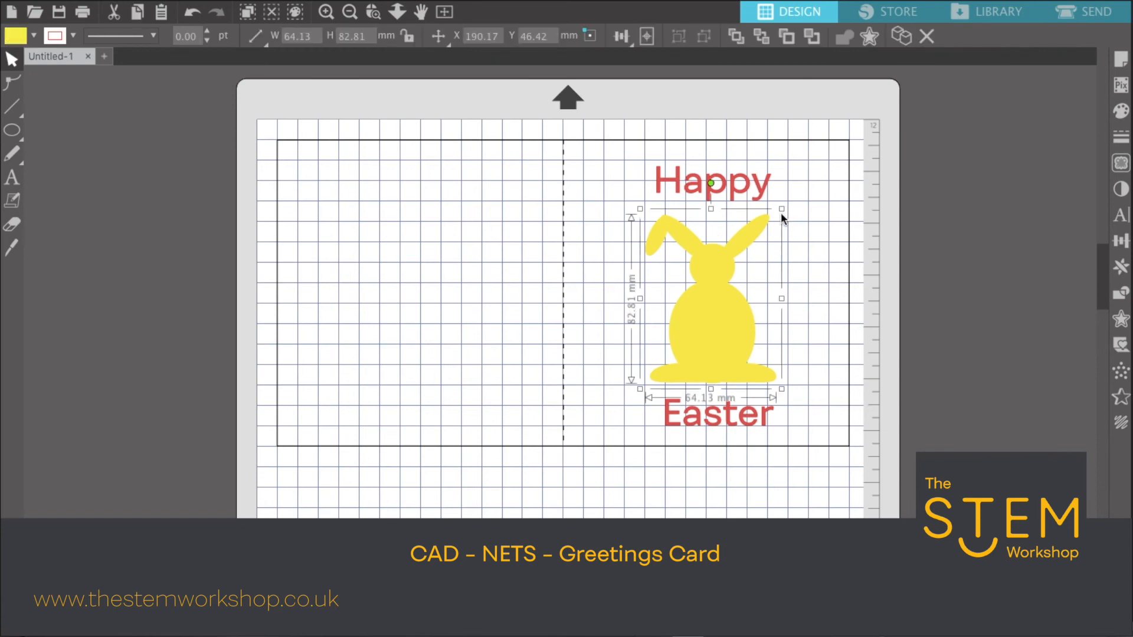
left_click_drag(782, 210, 760, 232)
left_click_drag(727, 290, 738, 277)
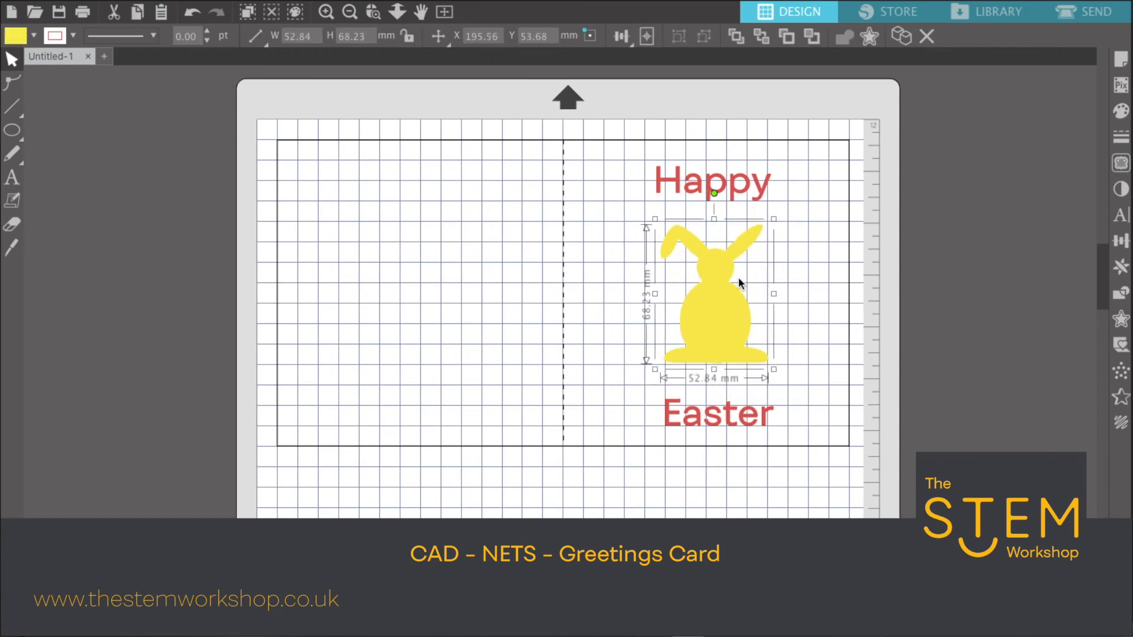
left_click(805, 320)
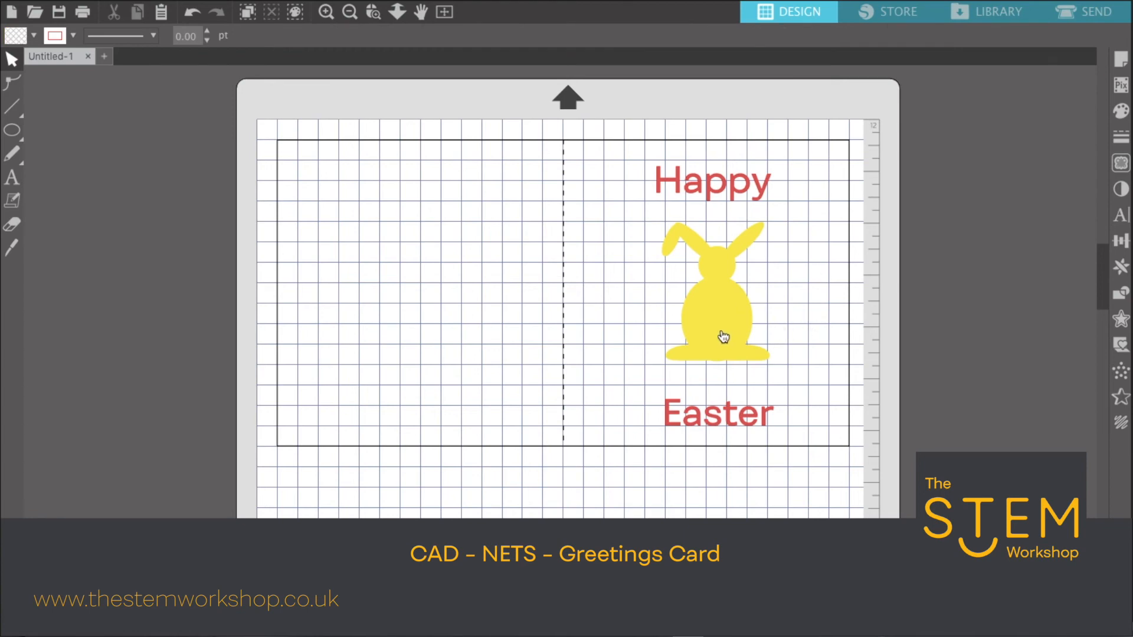
left_click(11, 177)
left_click(376, 406)
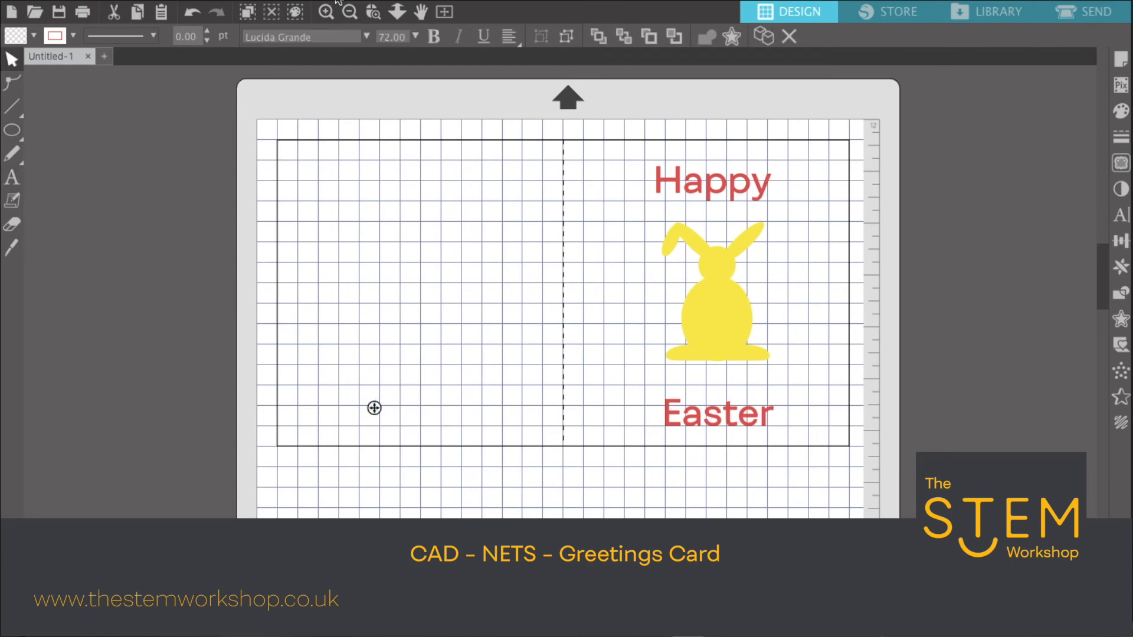
left_click(394, 37)
key("BackSpace")
key("BackSpace")
key("BackSpace")
type("20")
left_click(367, 36)
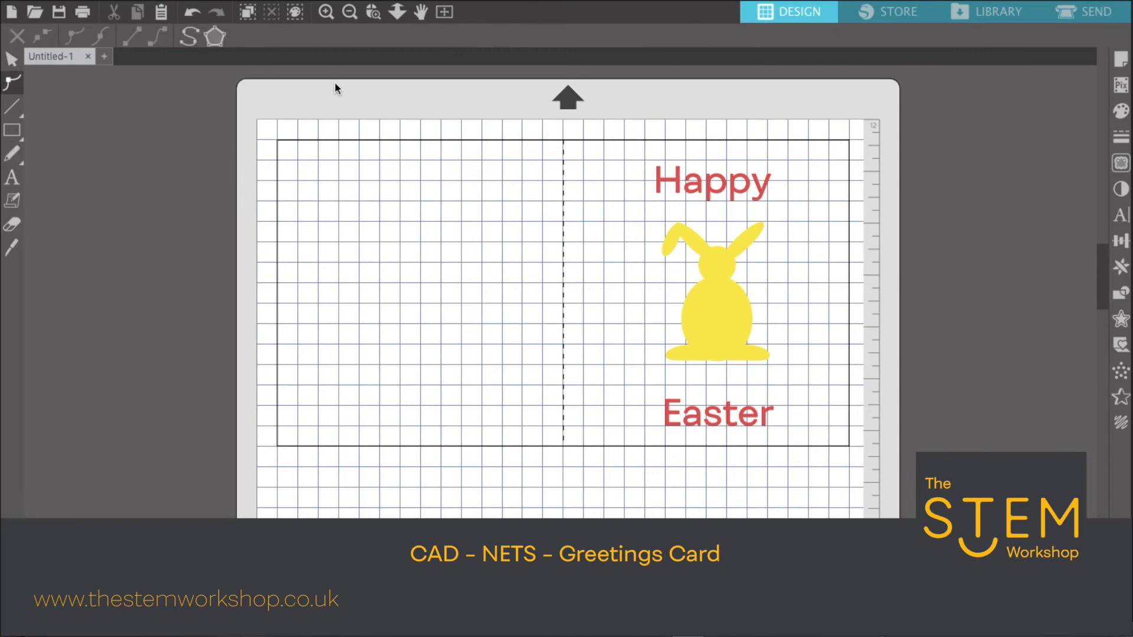
- Add a two-line text with "Made by" and the maker's name on the card's back panel and select all of it
left_click(11, 177)
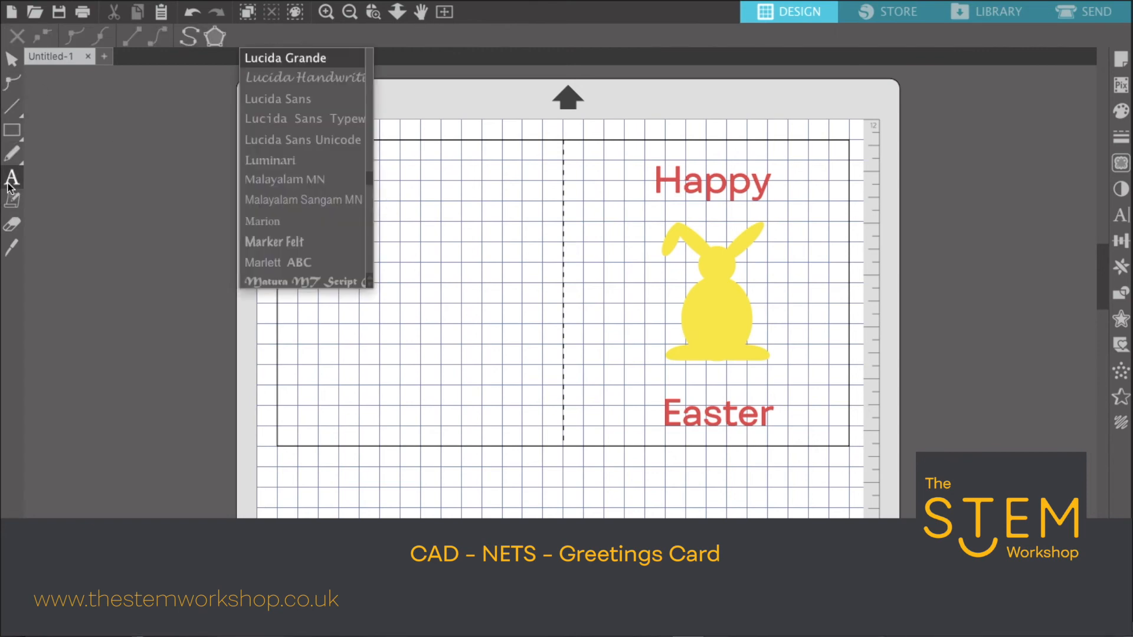
left_click(354, 389)
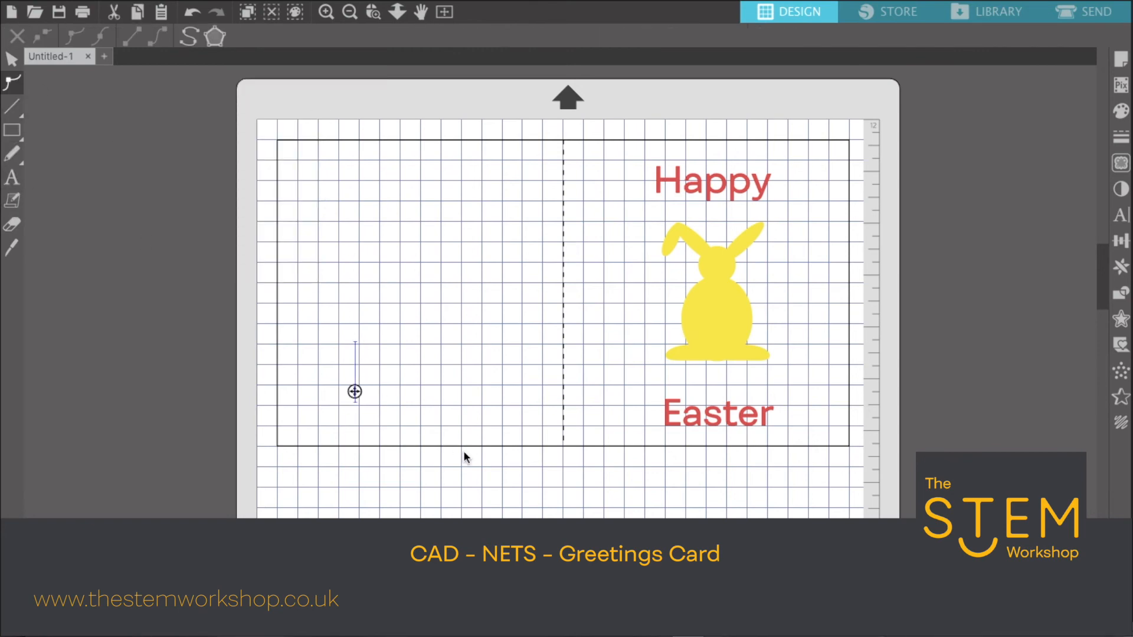
type("Made by")
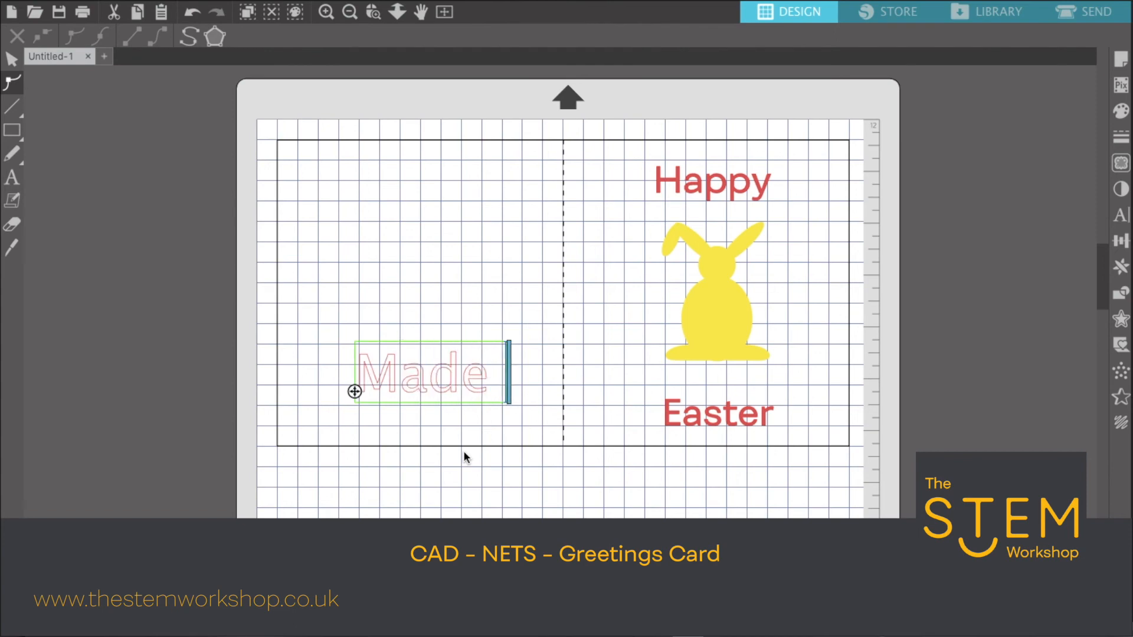
key("Return")
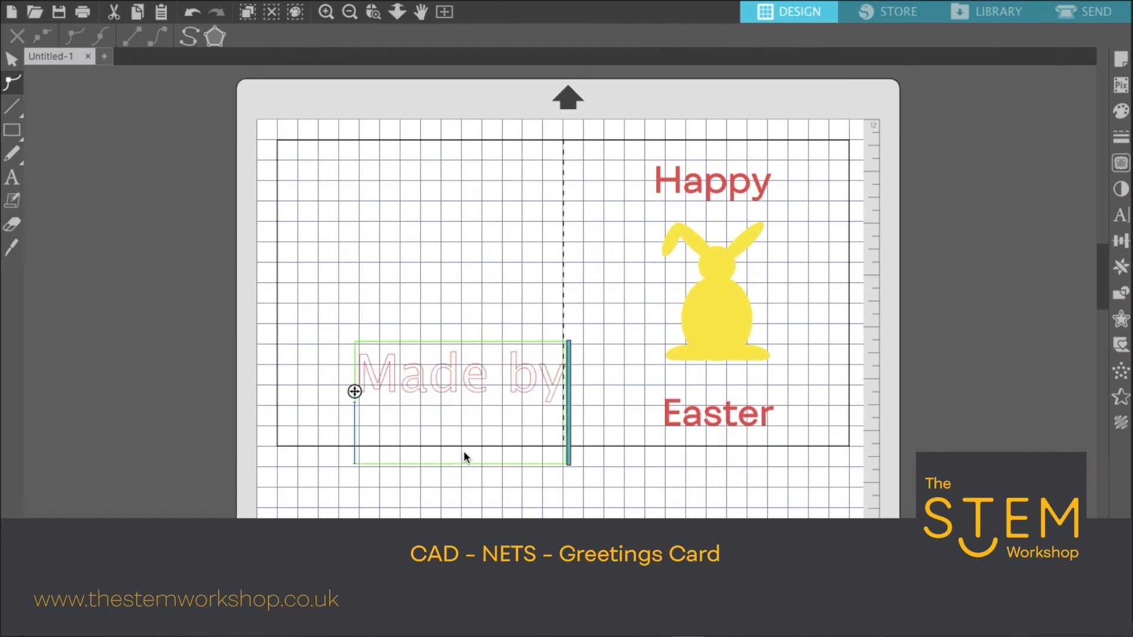
type("Mrs Mee")
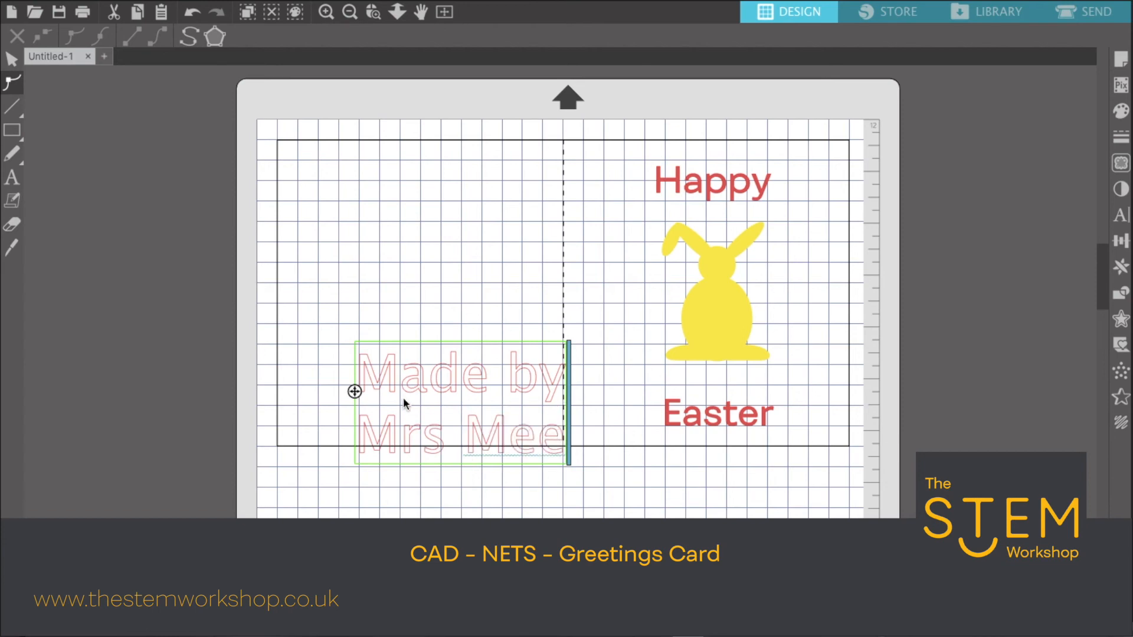
key("ctrl+a")
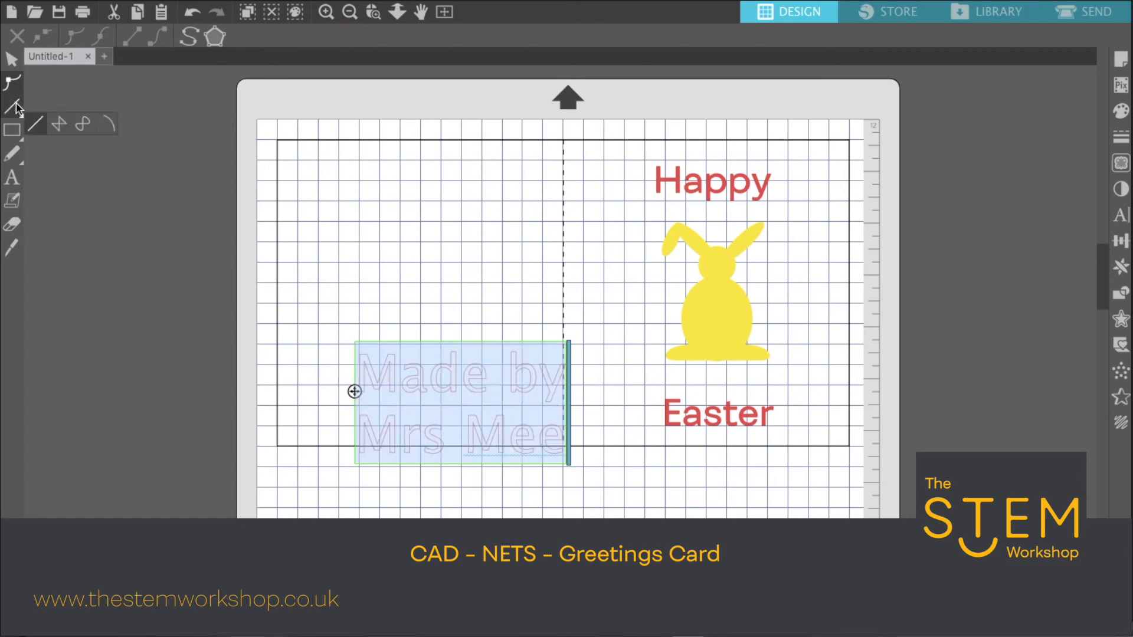
- Place an empty note over the "Made by" text and move it off the page into the blank area beside it
left_click(12, 201)
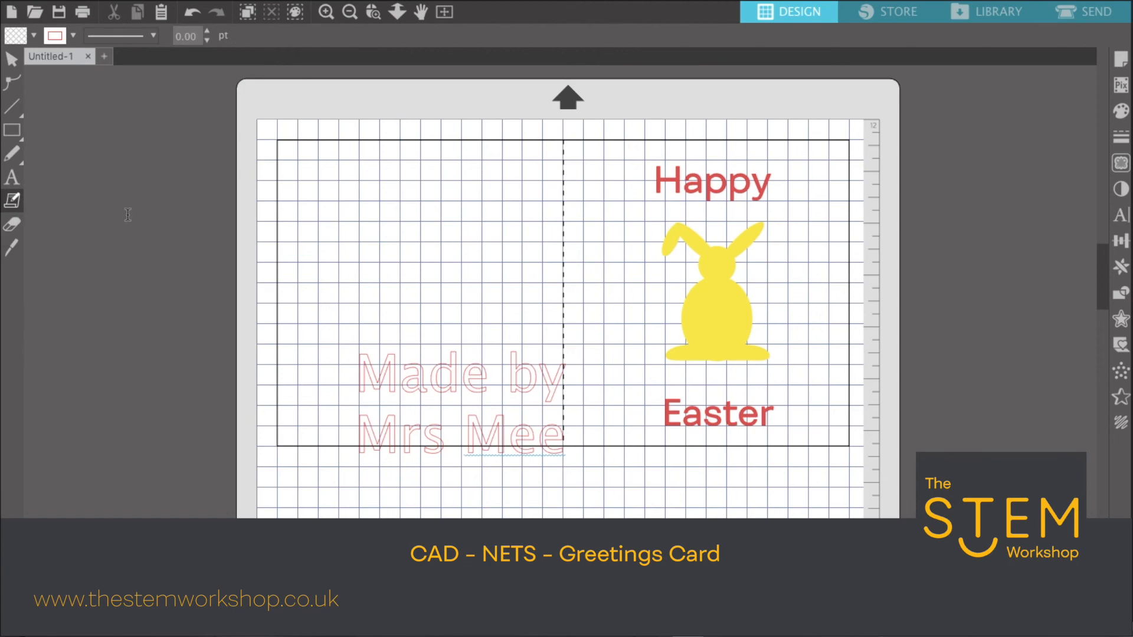
left_click(441, 387)
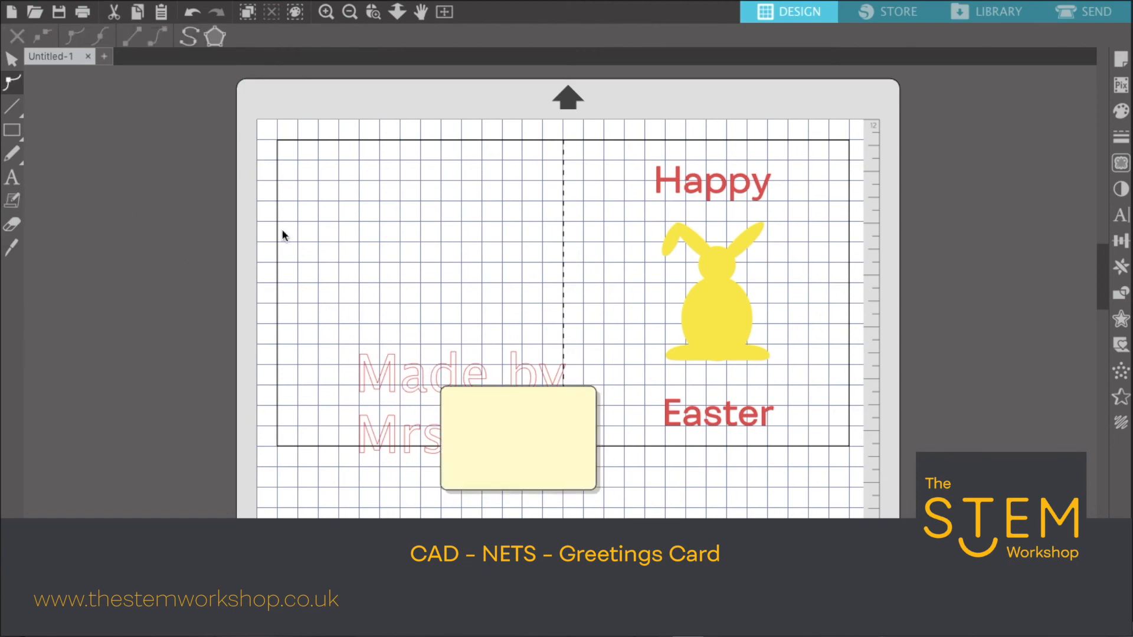
left_click(12, 59)
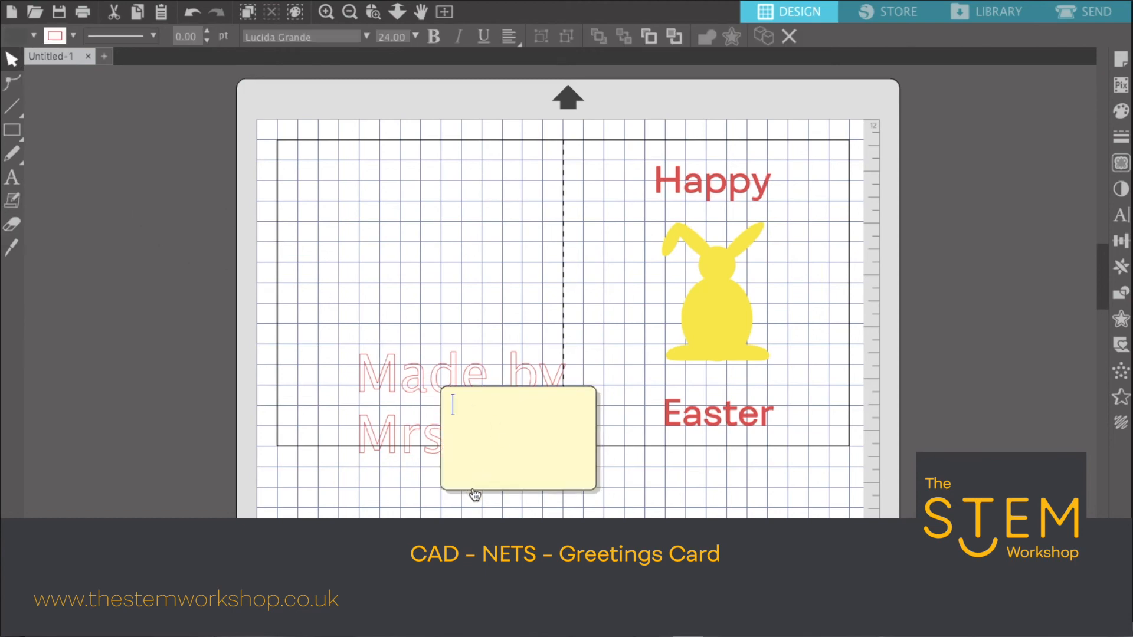
left_click_drag(479, 494, 86, 442)
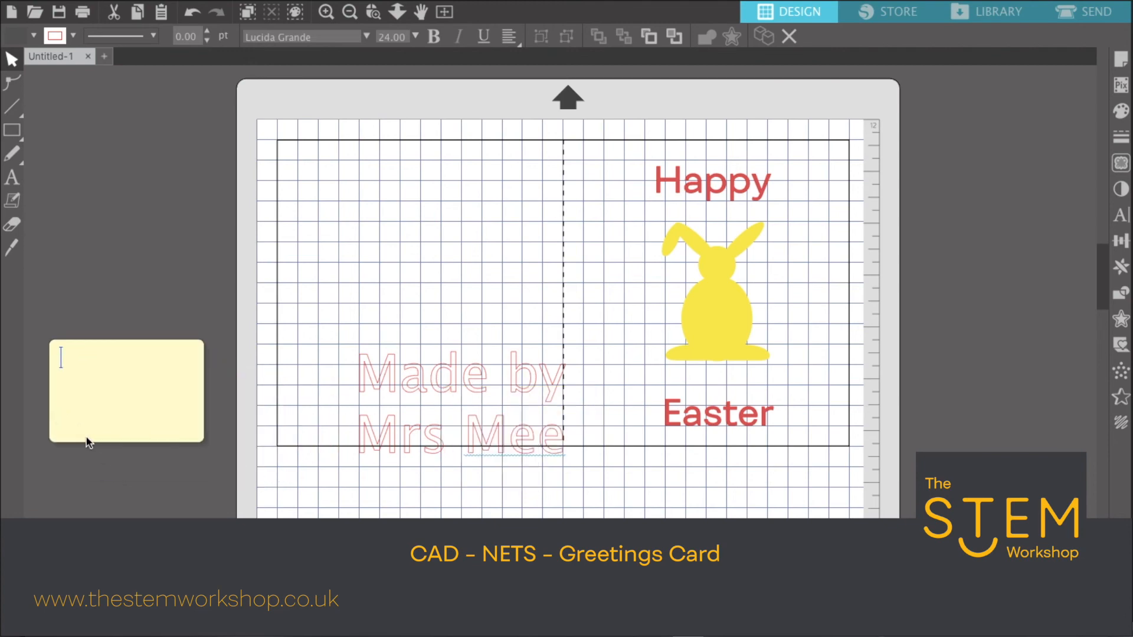
- Try to delete the empty note beside the page
right_click(176, 344)
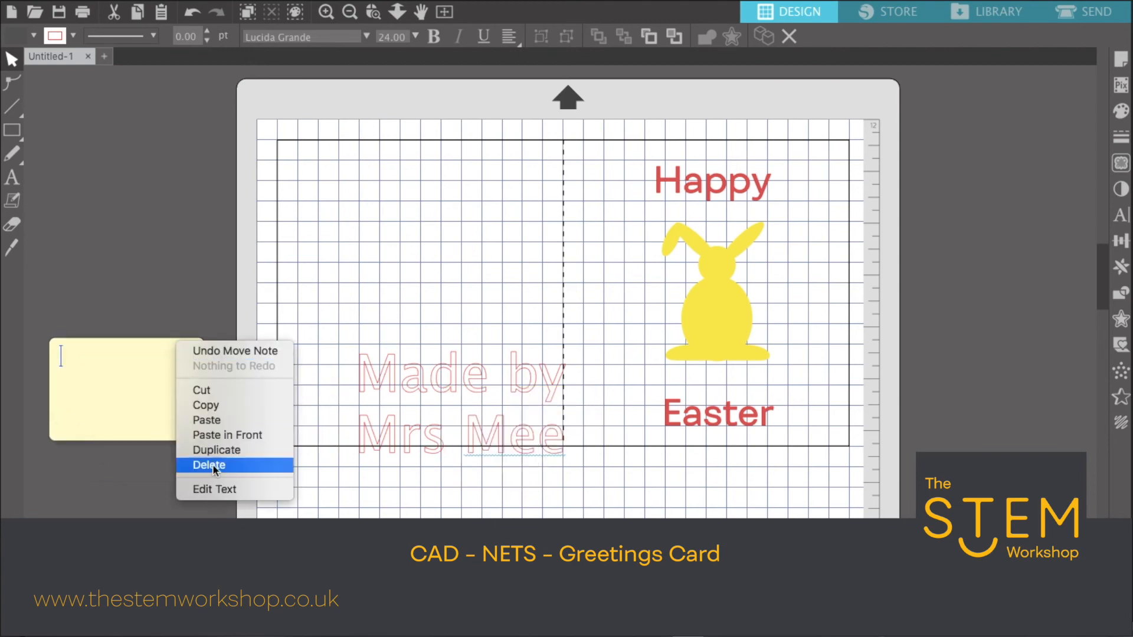
left_click(185, 317)
right_click(181, 342)
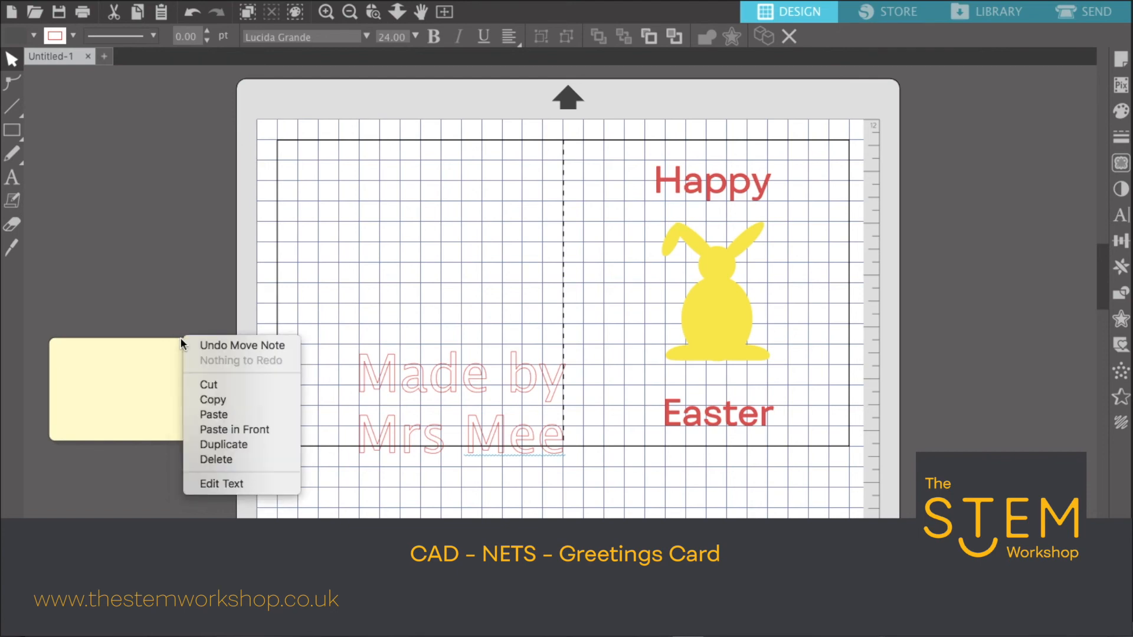
left_click(248, 460)
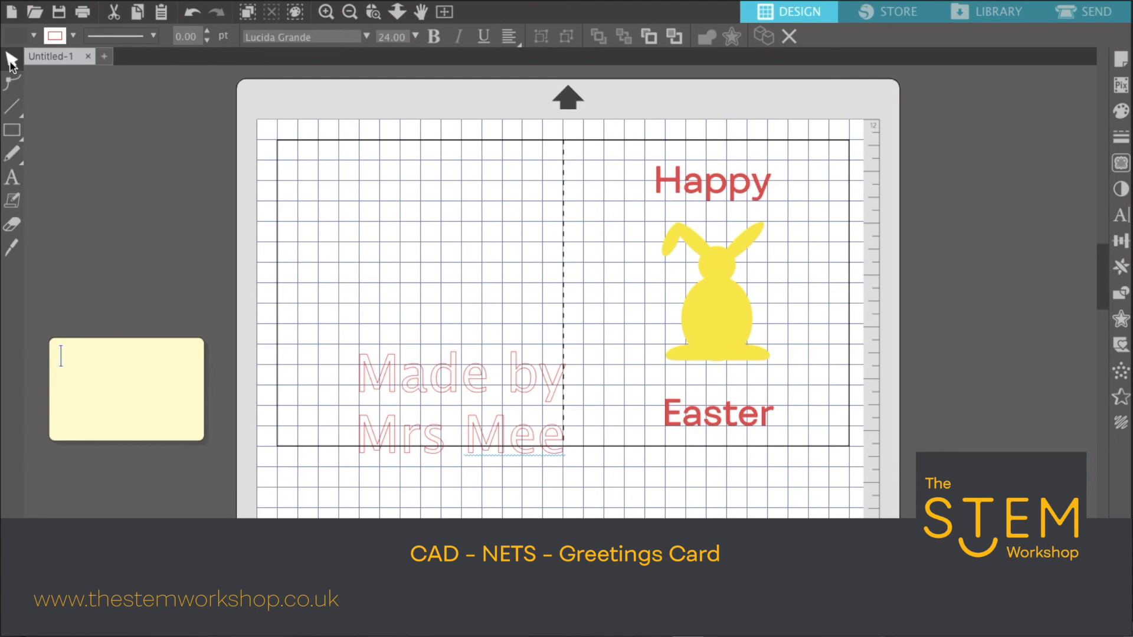
- Select both lines of the "Made by" credit and set the text size to 20
left_click(379, 362)
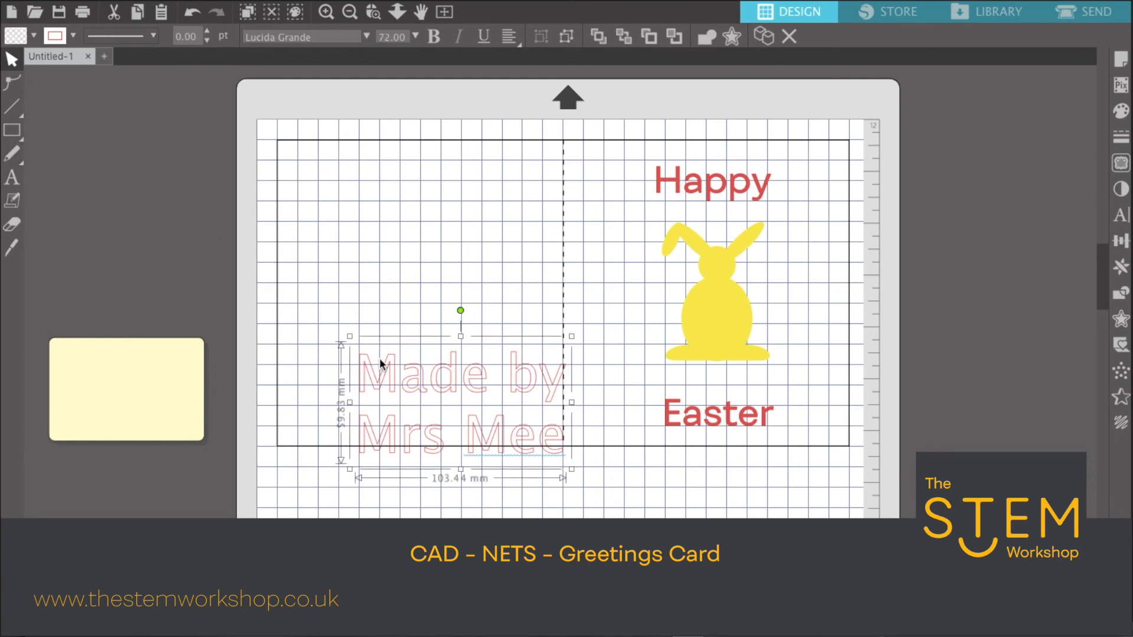
double_click(380, 362)
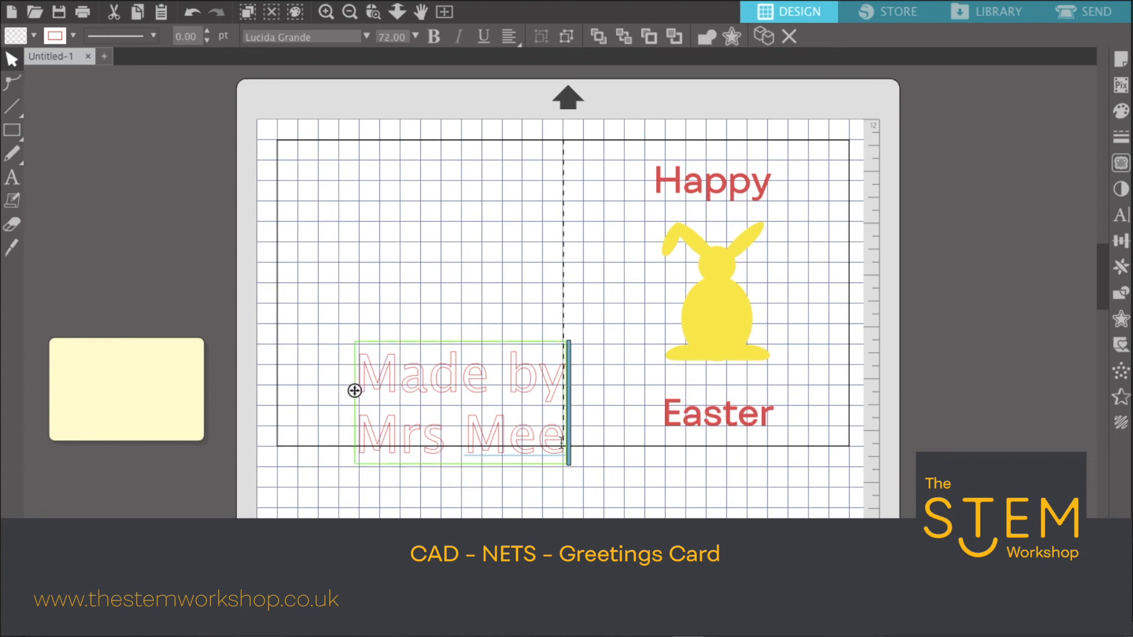
left_click_drag(561, 443, 343, 361)
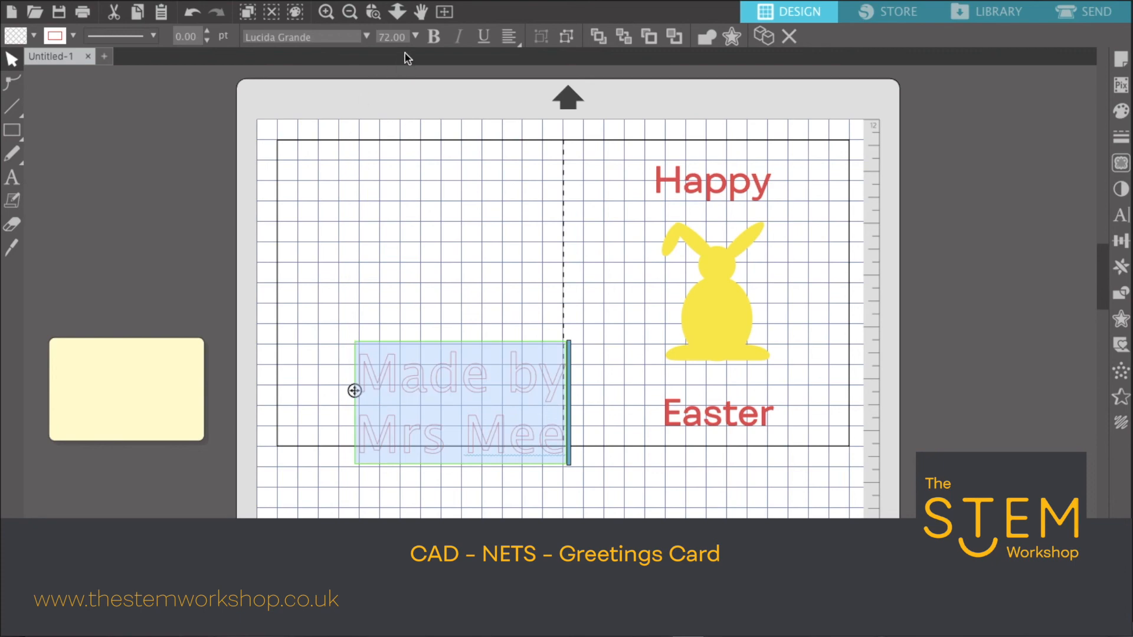
double_click(388, 35)
type("20")
key("Return")
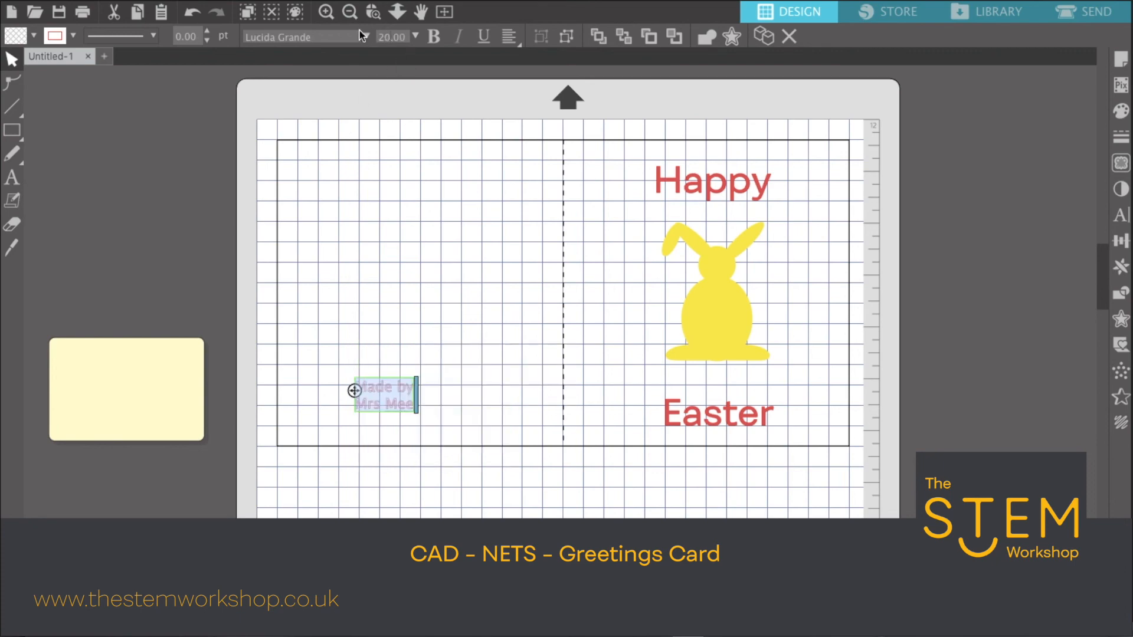
- Change the credit text's font to Fibra and centre-align its lines
left_click(366, 36)
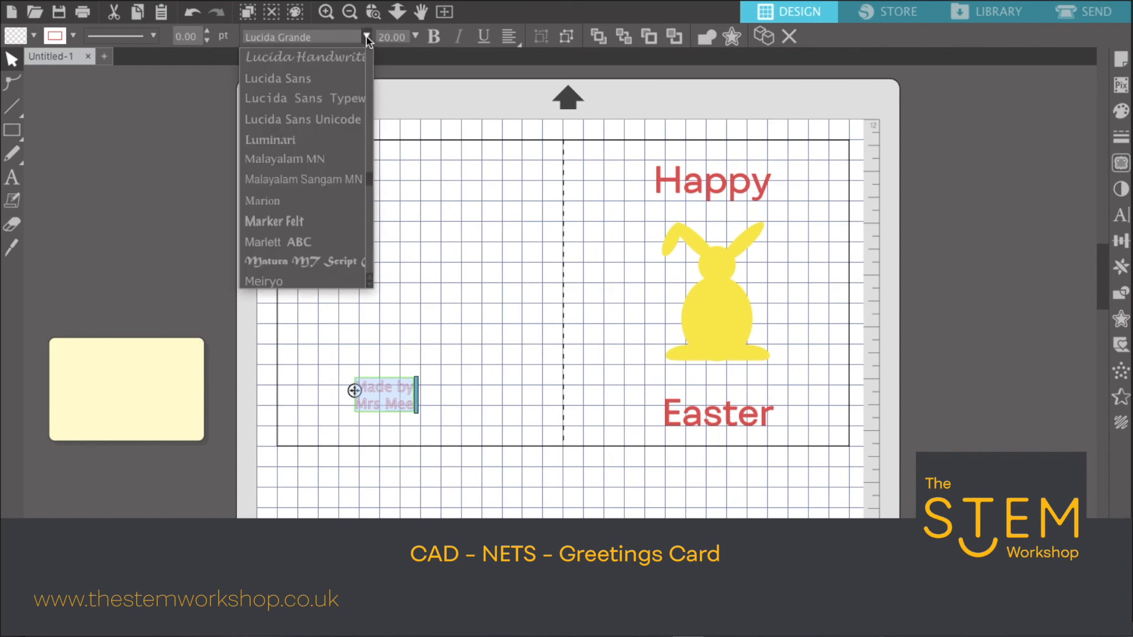
scroll(362, 79, "up", 10)
scroll(362, 79, "up", 10)
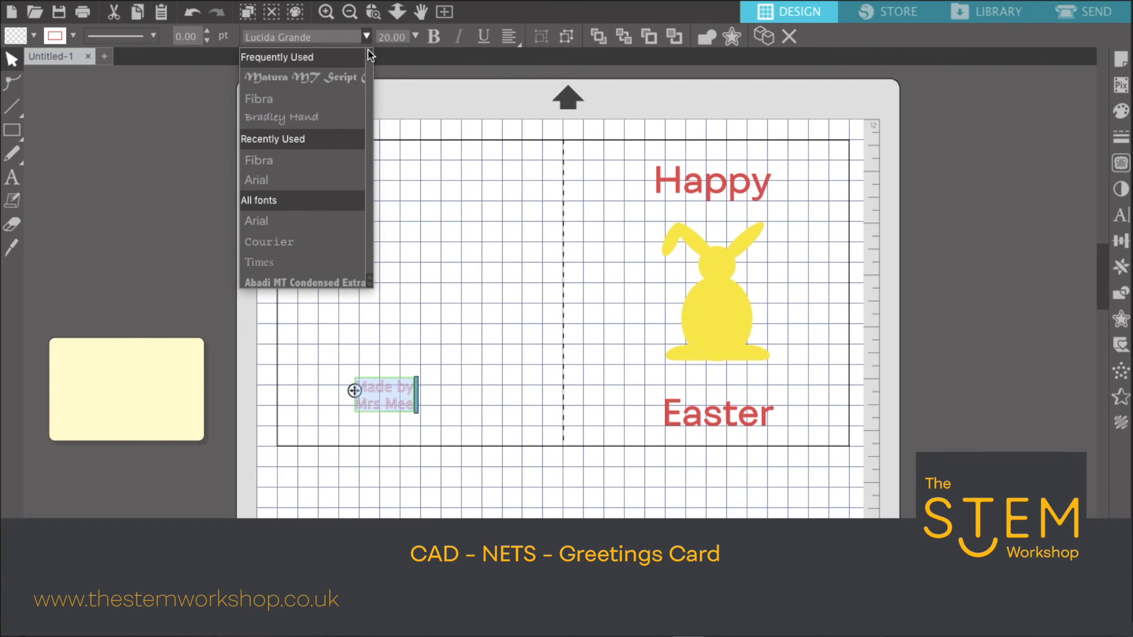
left_click(294, 98)
left_click(509, 36)
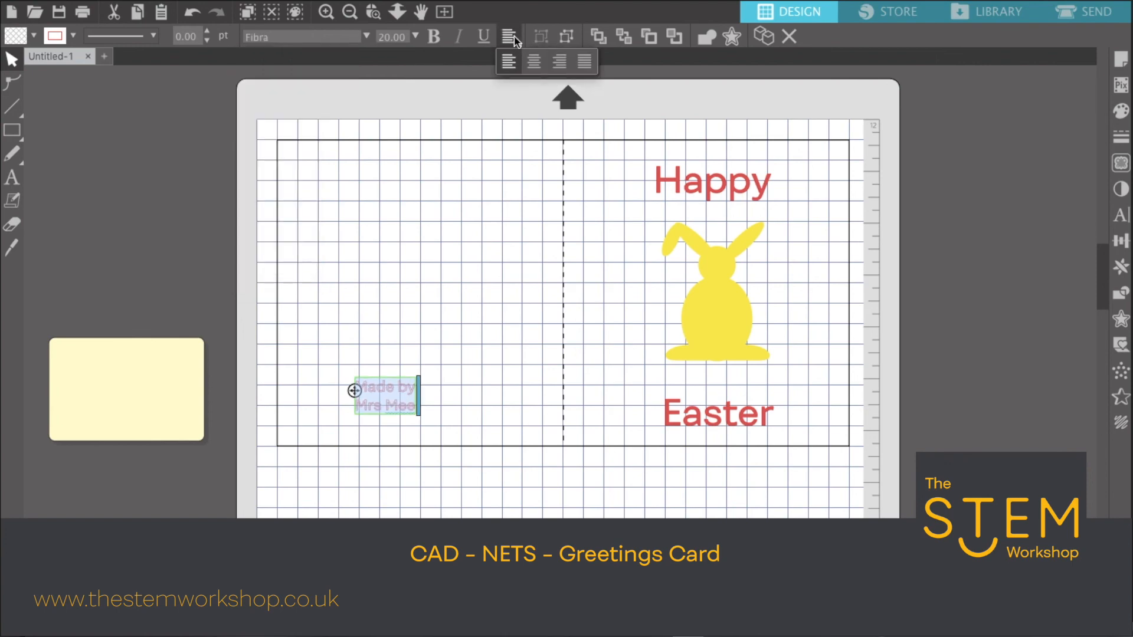
left_click(534, 62)
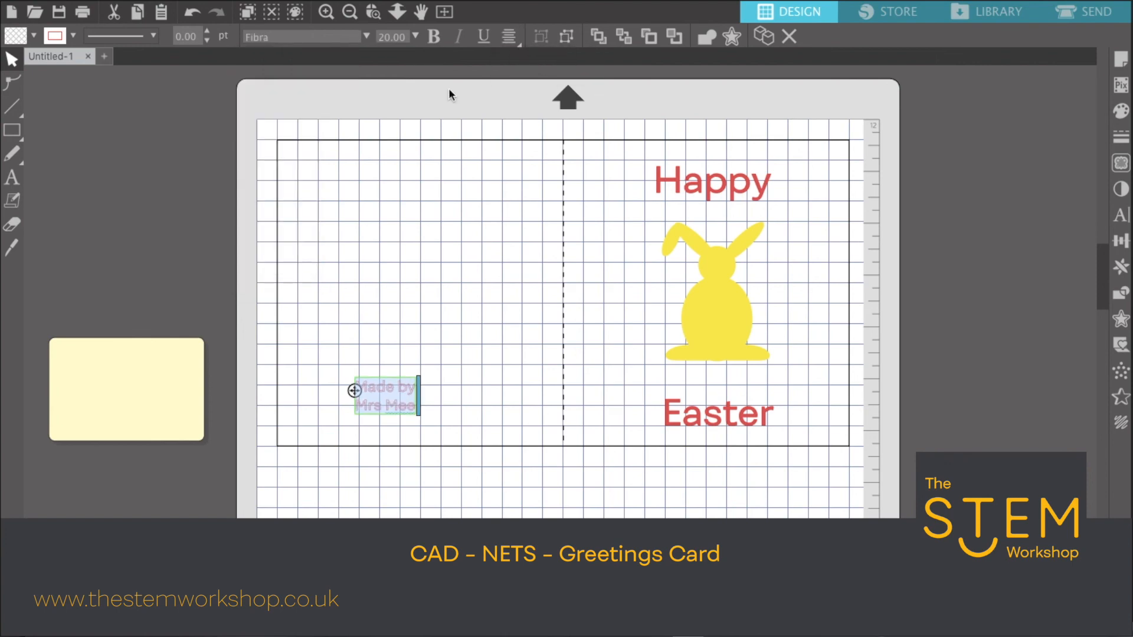
left_click(126, 170)
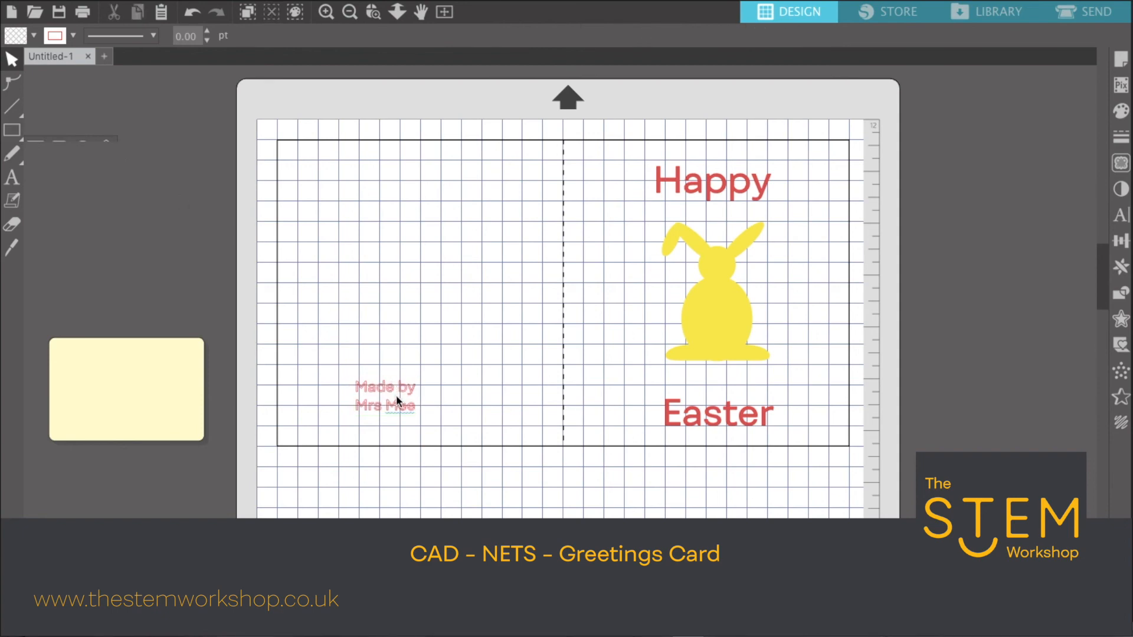
- Move the credit to the lower middle of the back panel and fill its letters with dark grey
left_click_drag(389, 410, 429, 419)
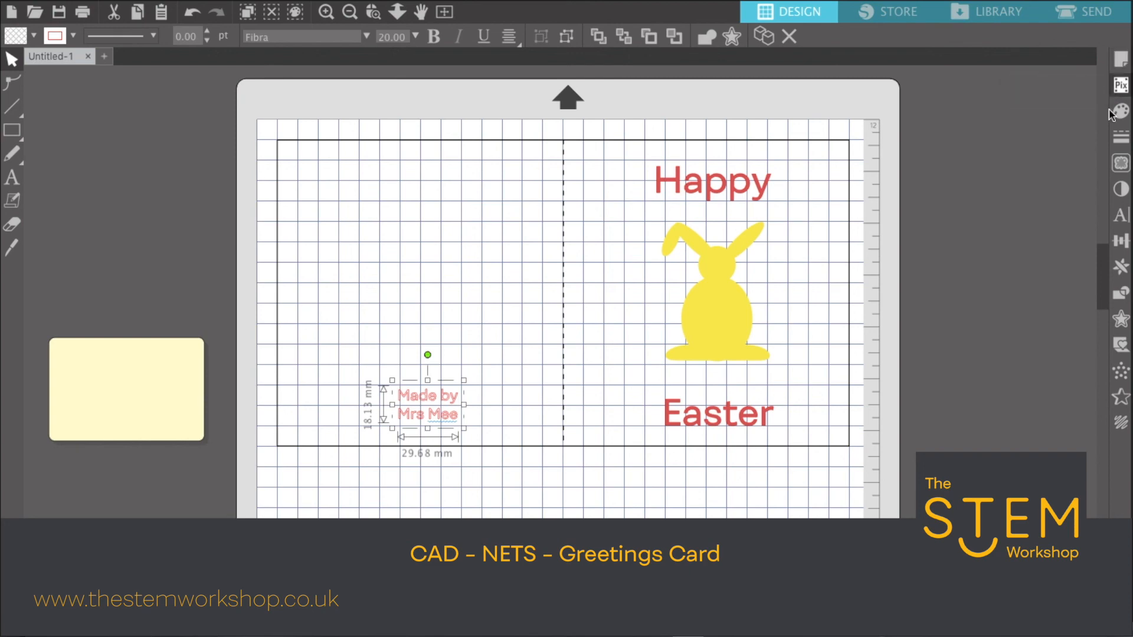
left_click(1121, 139)
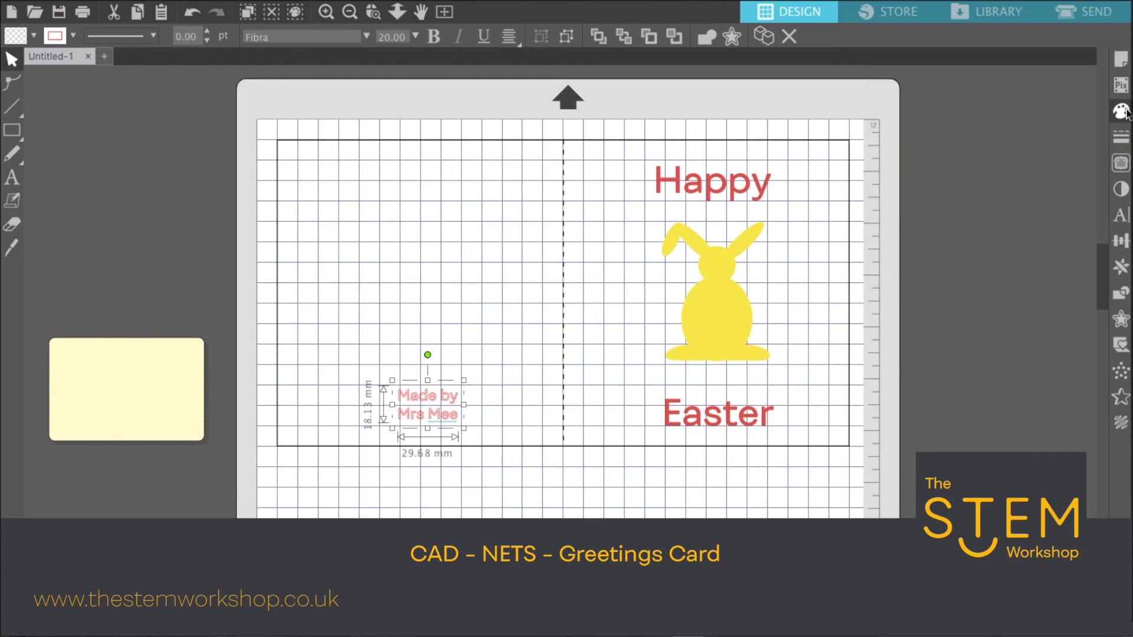
left_click(1121, 111)
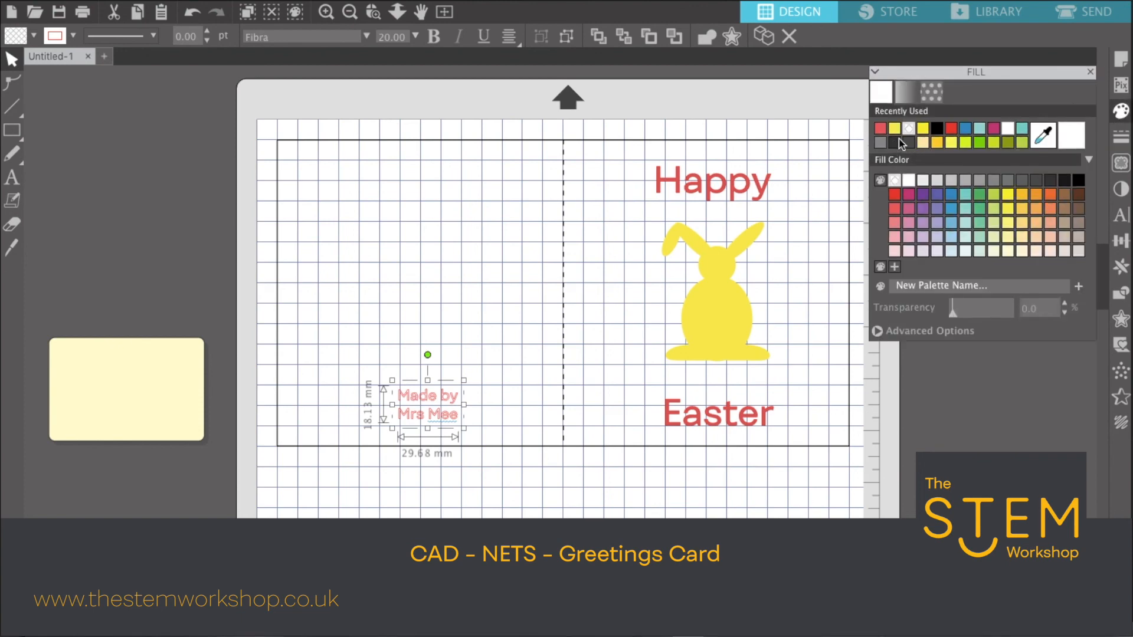
left_click(895, 142)
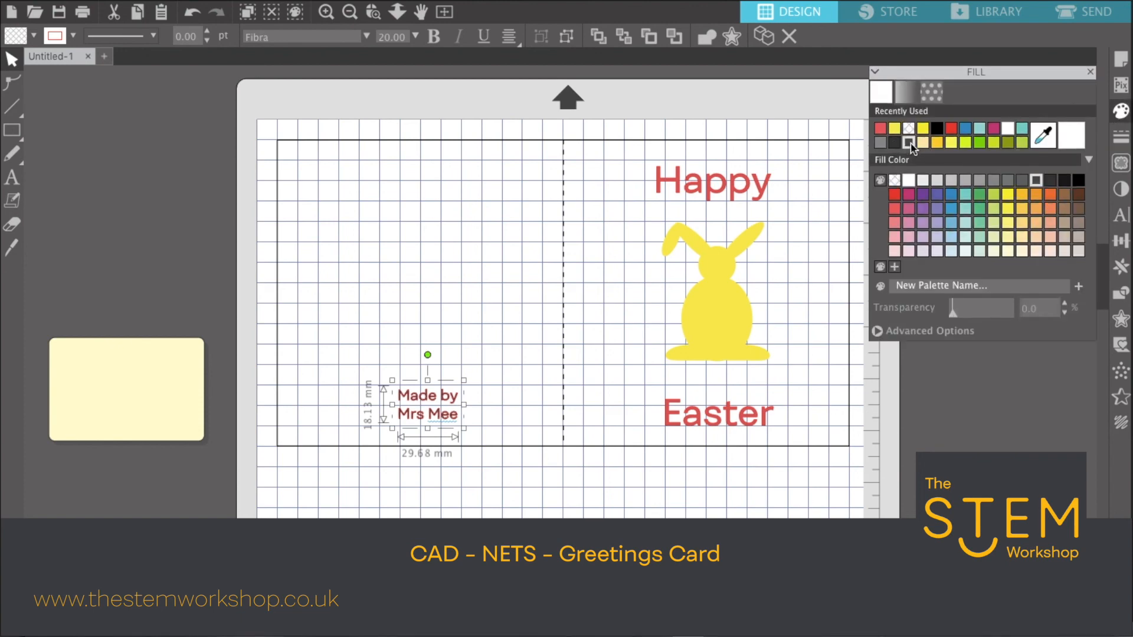
left_click(1090, 71)
- Set the credit text's line colour to the same dark grey as its fill
left_click(1121, 137)
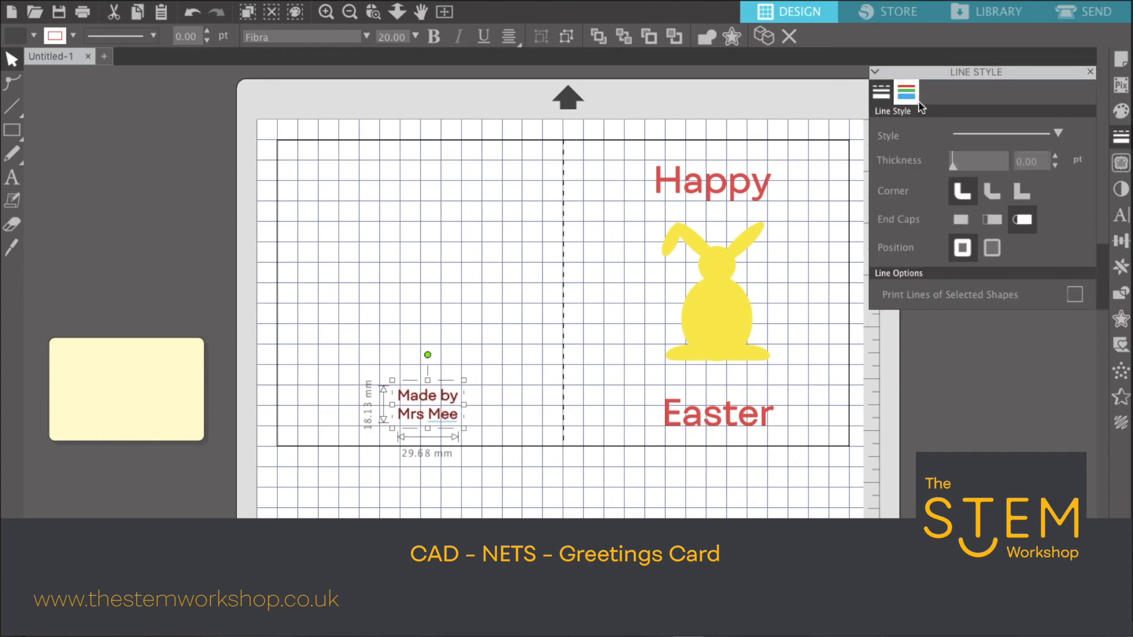
left_click(907, 92)
left_click(884, 125)
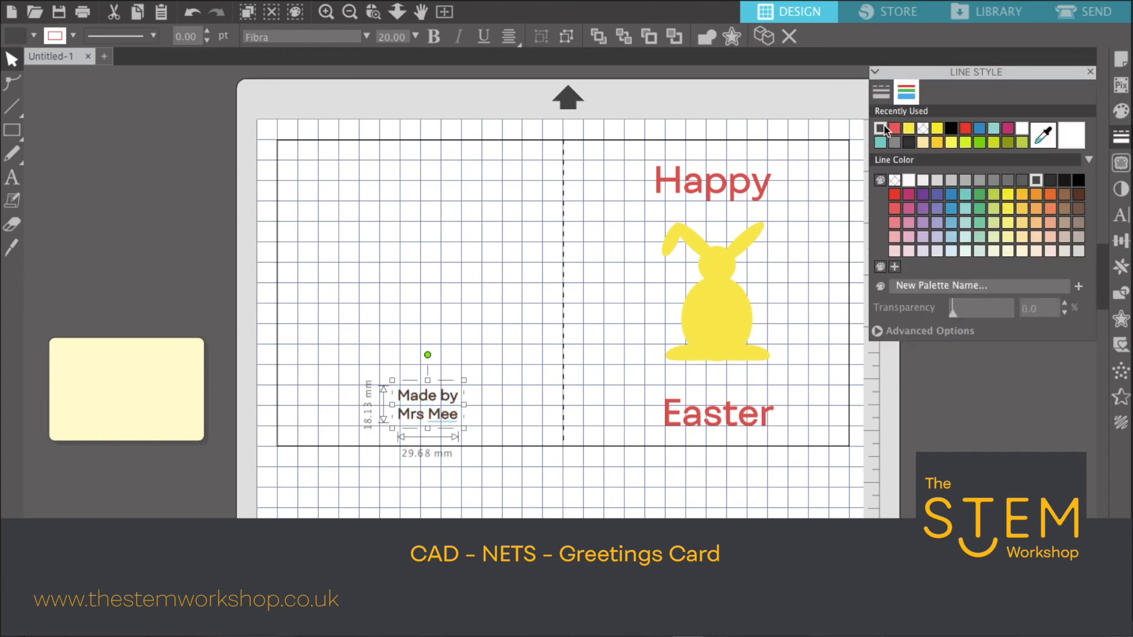
left_click(798, 263)
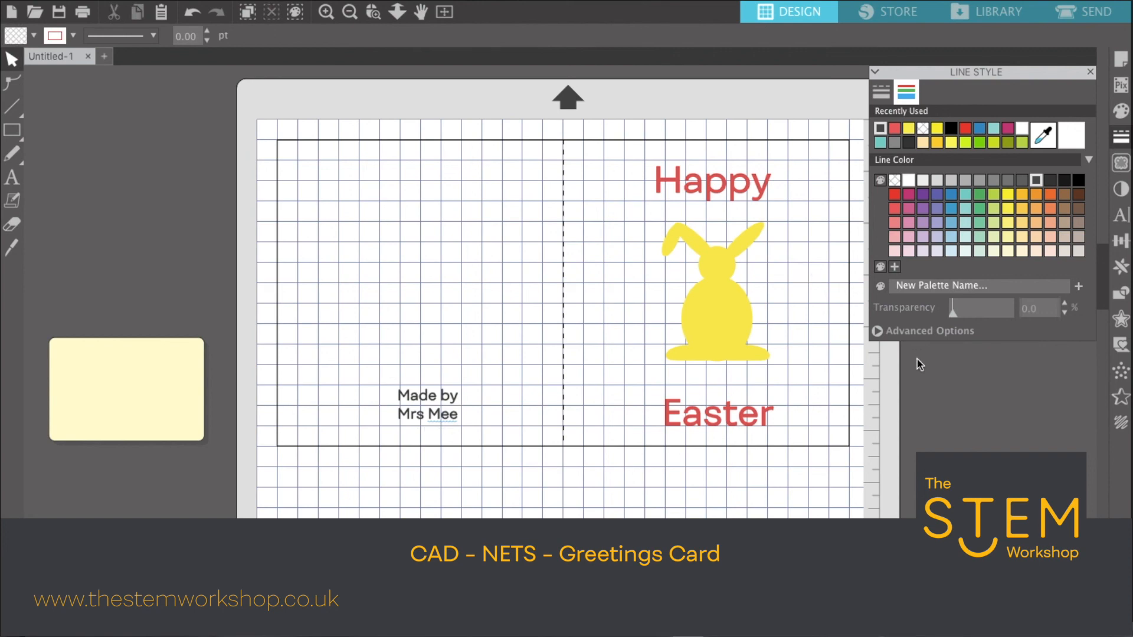
left_click(1090, 71)
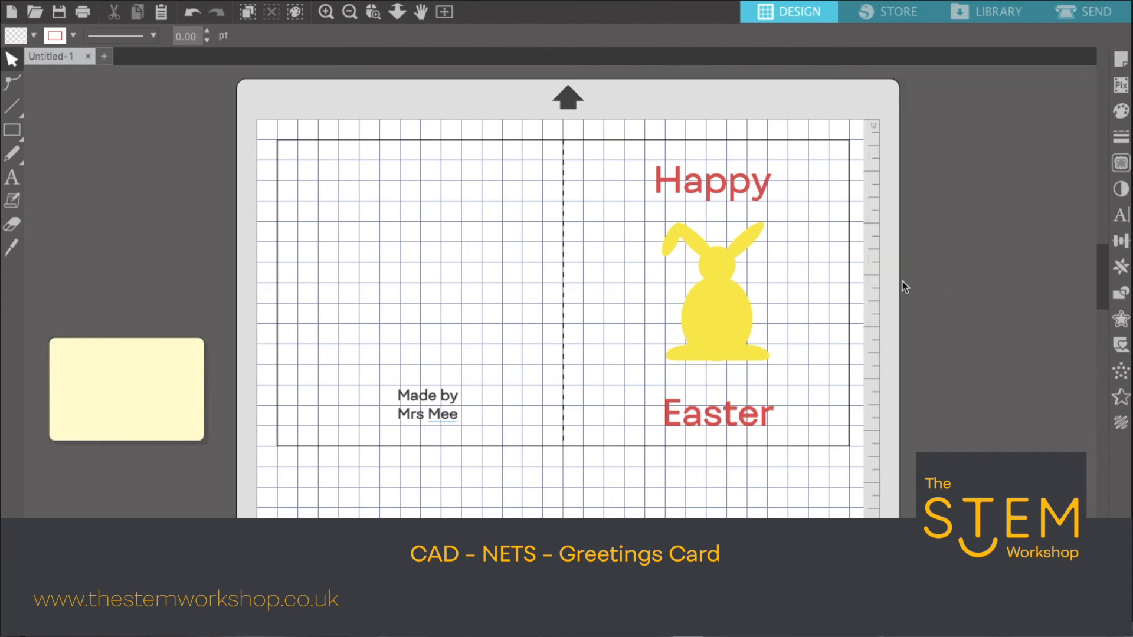
- Turn on registration marks in the page setup
left_click(1122, 59)
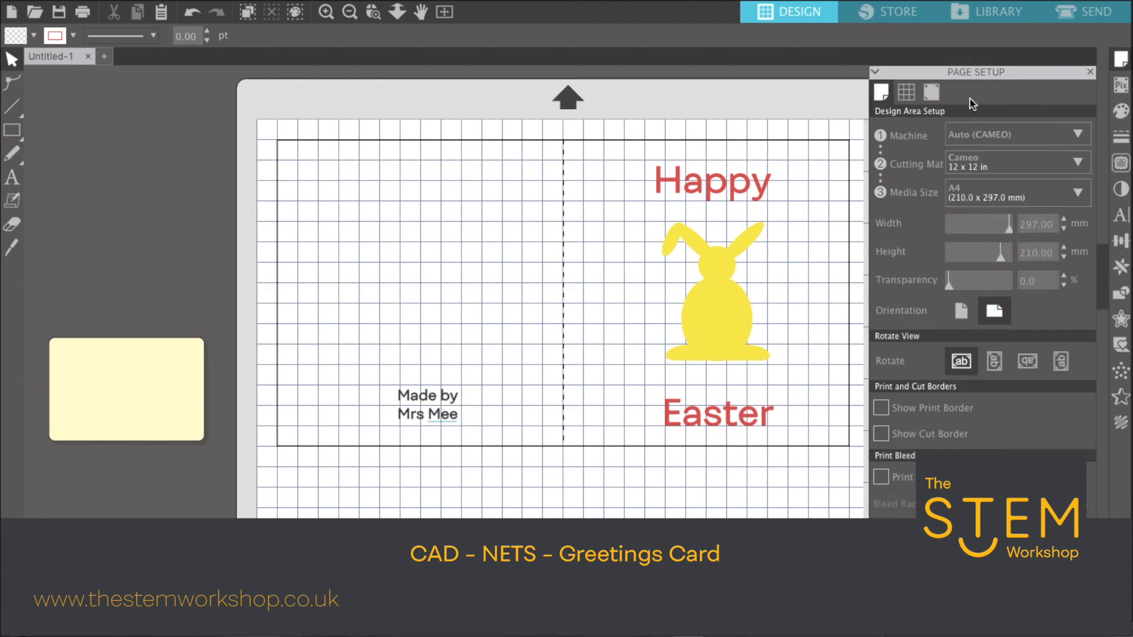
left_click(932, 92)
left_click(886, 133)
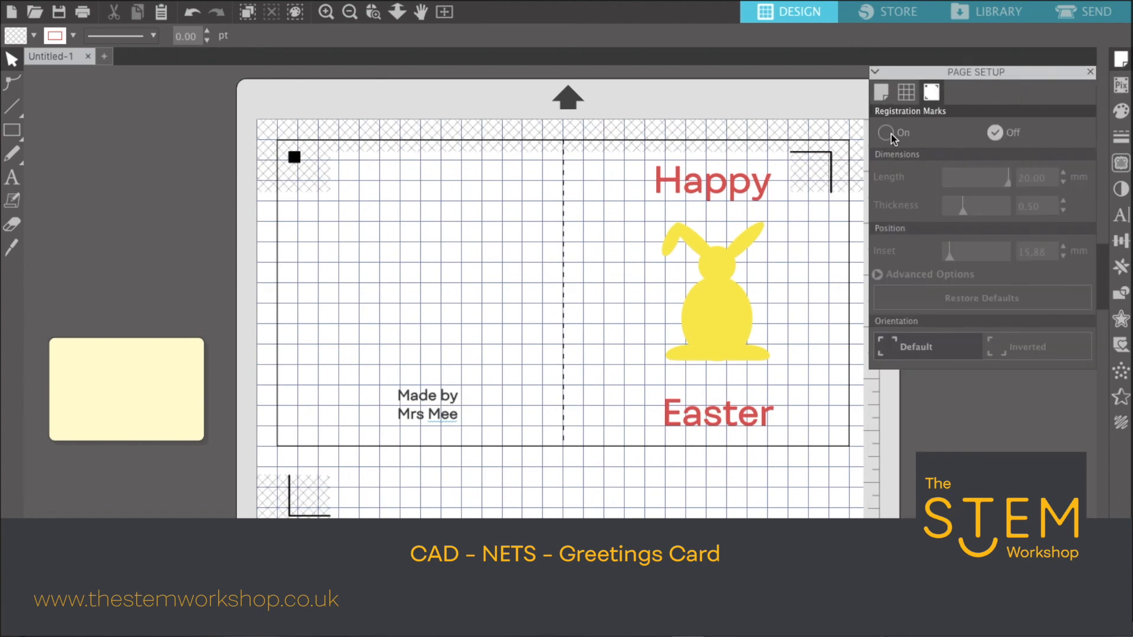
left_click(1090, 71)
- Scale the whole card design down to about 241 by 129 mm and position it centrally between the registration marks
key("ctrl+a")
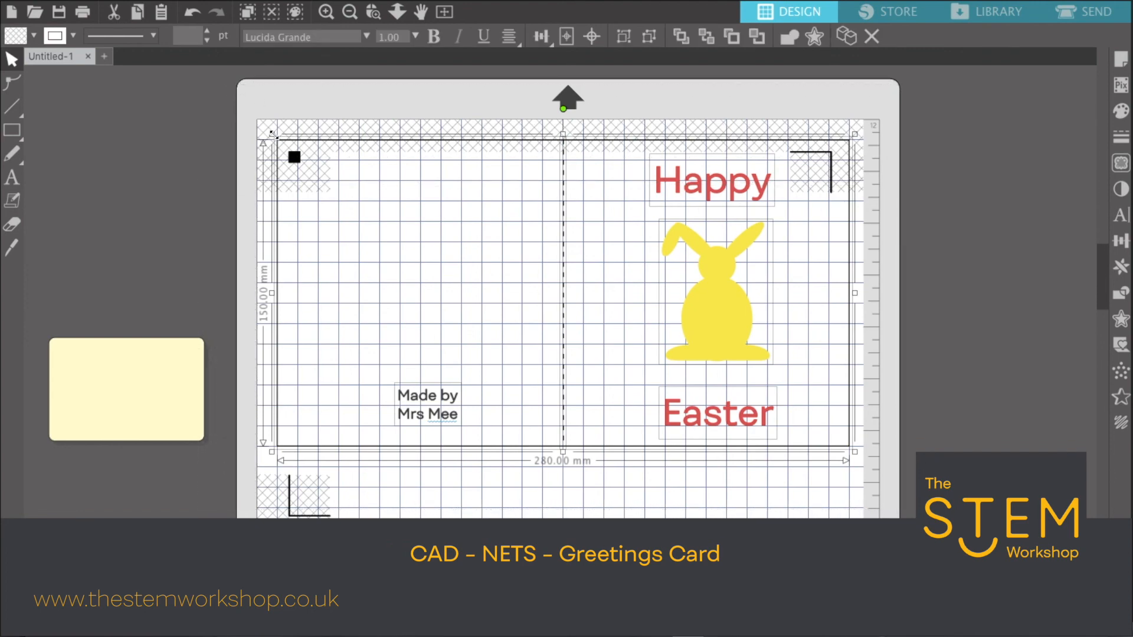
left_click_drag(272, 134, 349, 180)
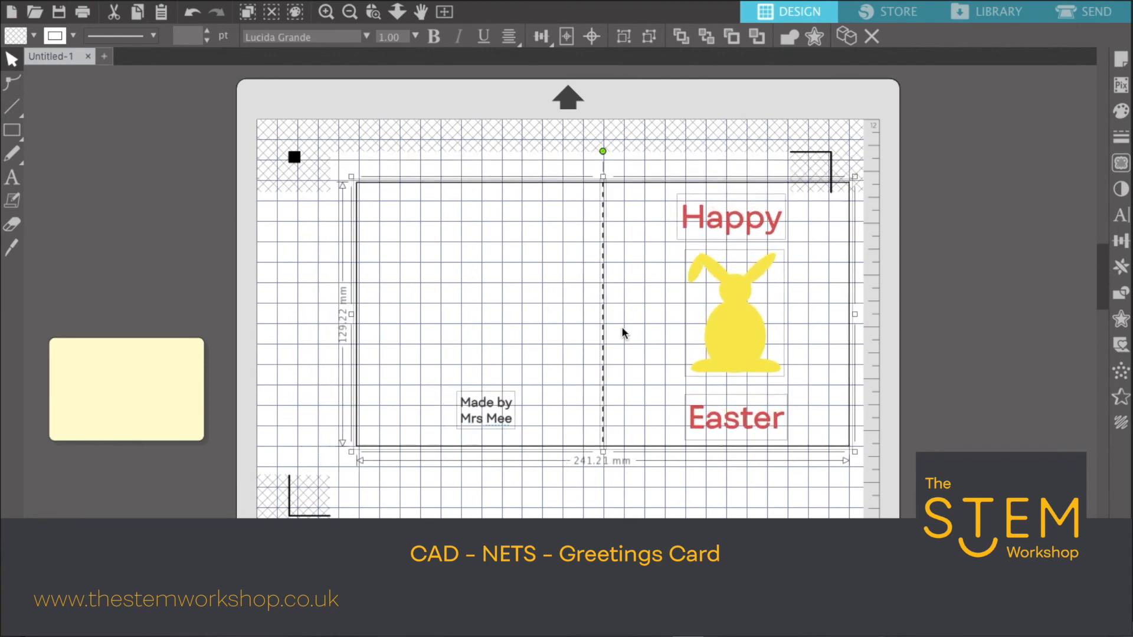
left_click_drag(608, 339, 569, 318)
left_click(628, 515)
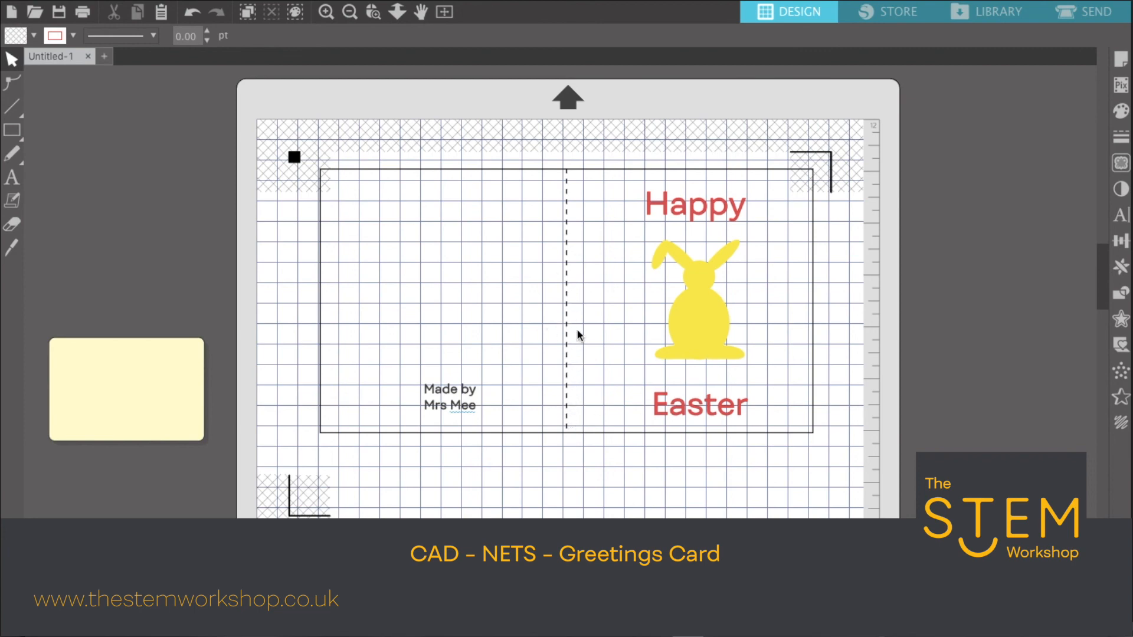
- Print one copy of the card on the HP OfficeJet 3830 series with the Color - Fine preset
left_click(151, 1)
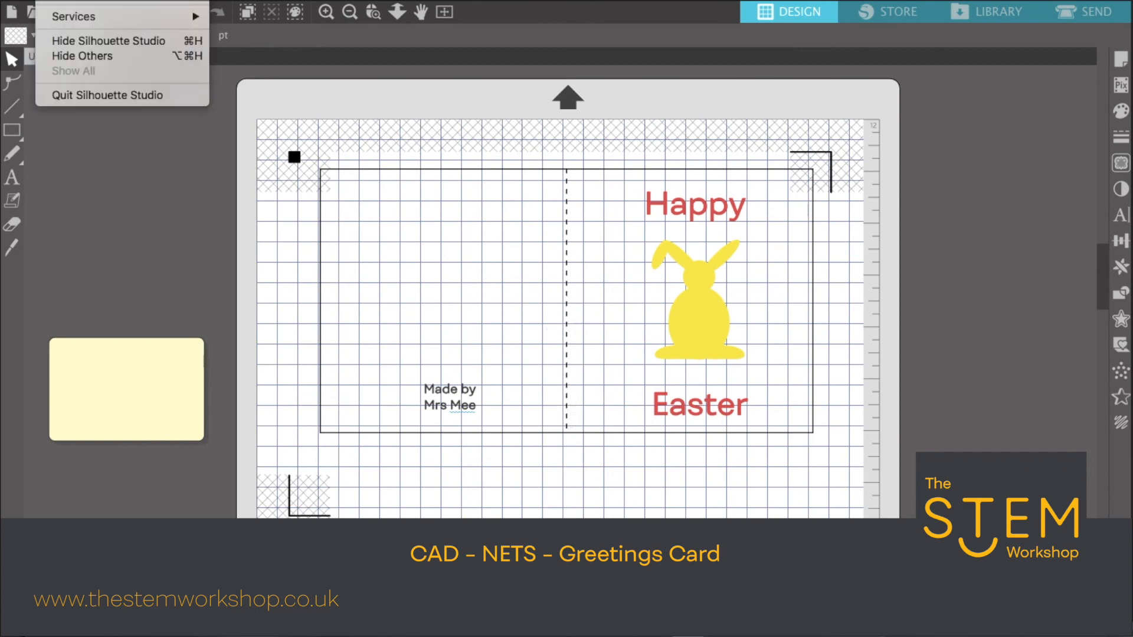
mouse_move(171, 1)
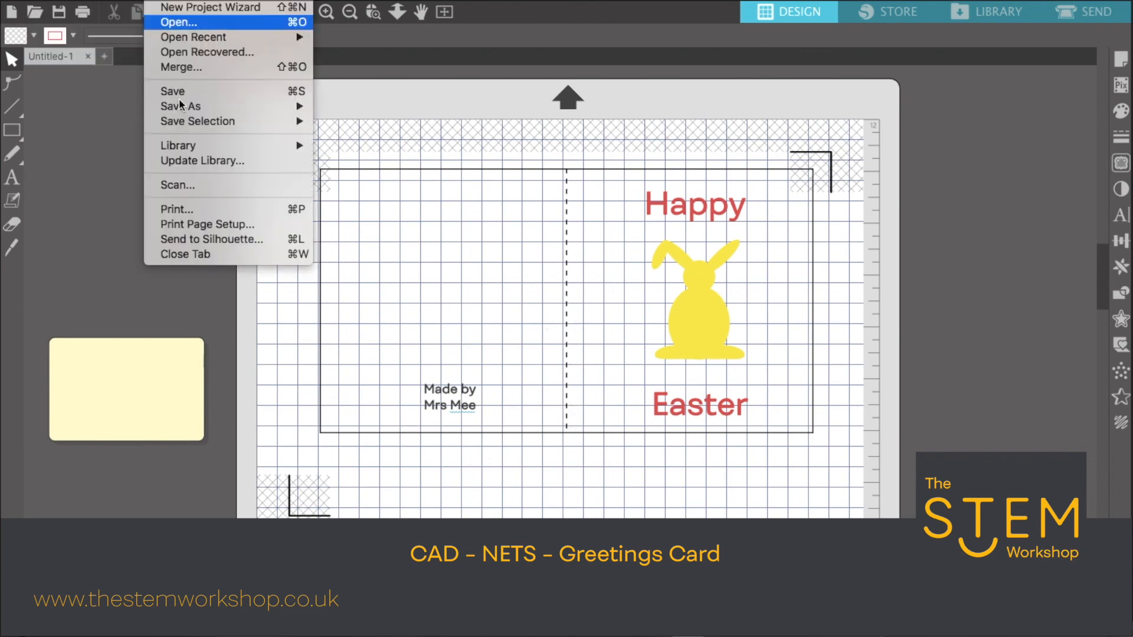
left_click(191, 212)
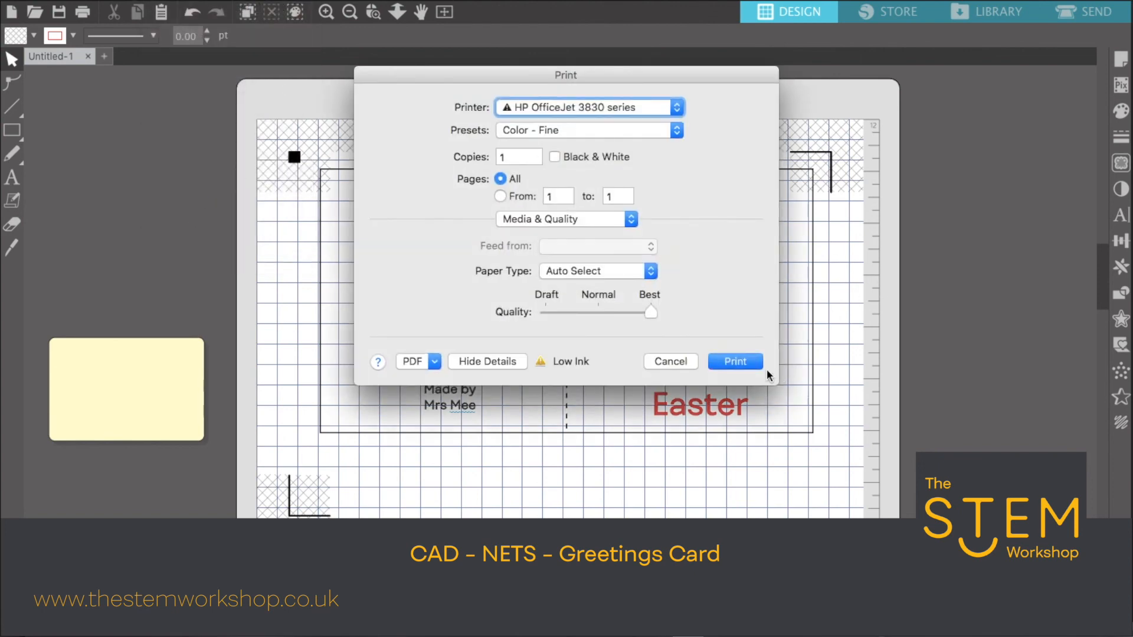
left_click(736, 362)
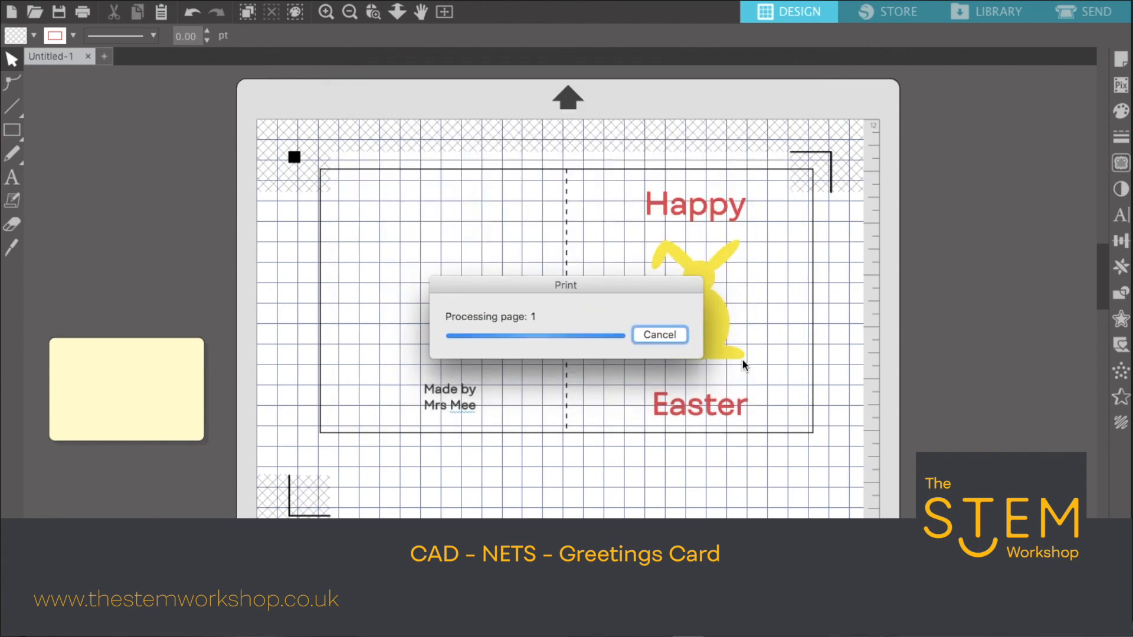